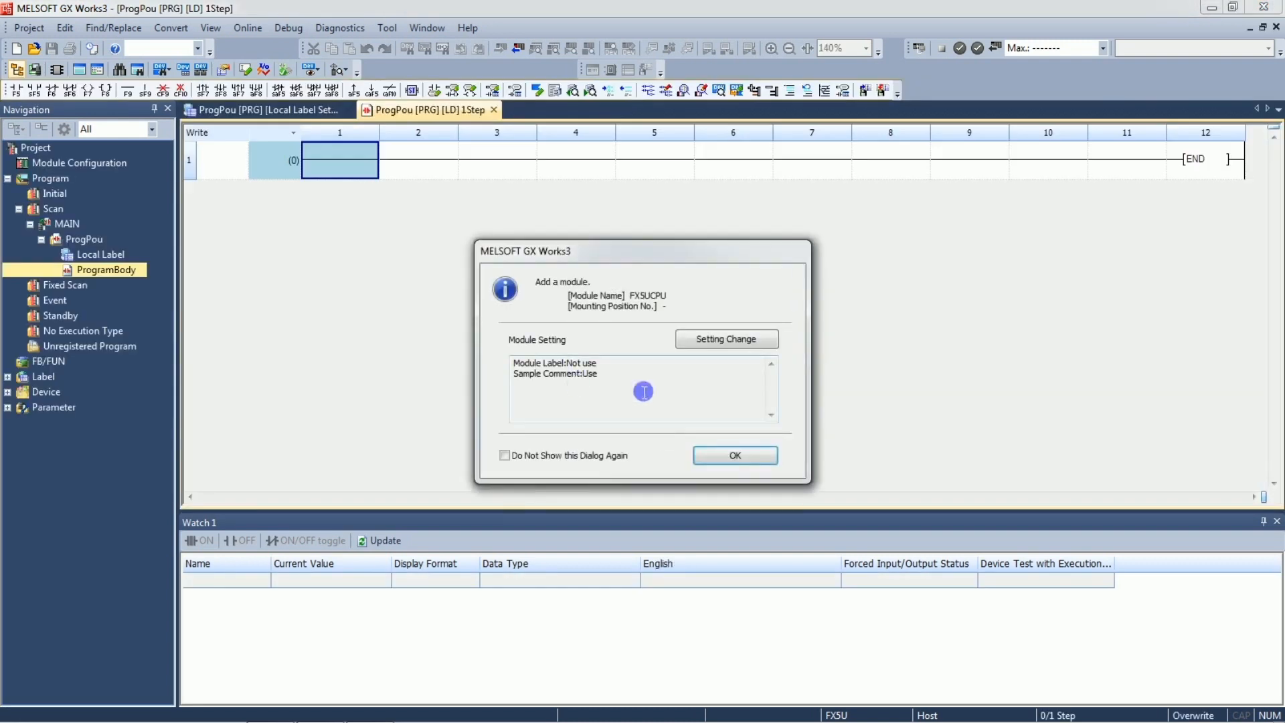
Accept the added FX5UCPU module and open its Ethernet Port module parameters
{"action": "left_click", "coordinate": [718, 456]}
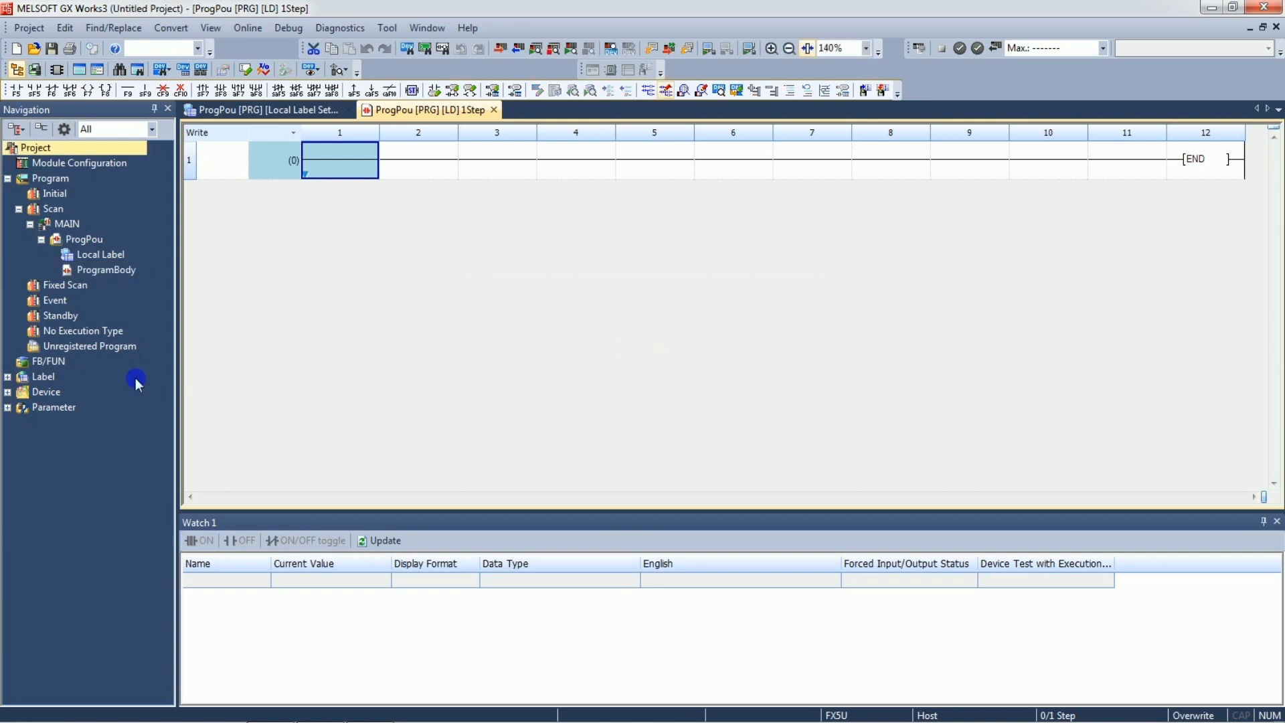
{"action": "double_click", "coordinate": [15, 409]}
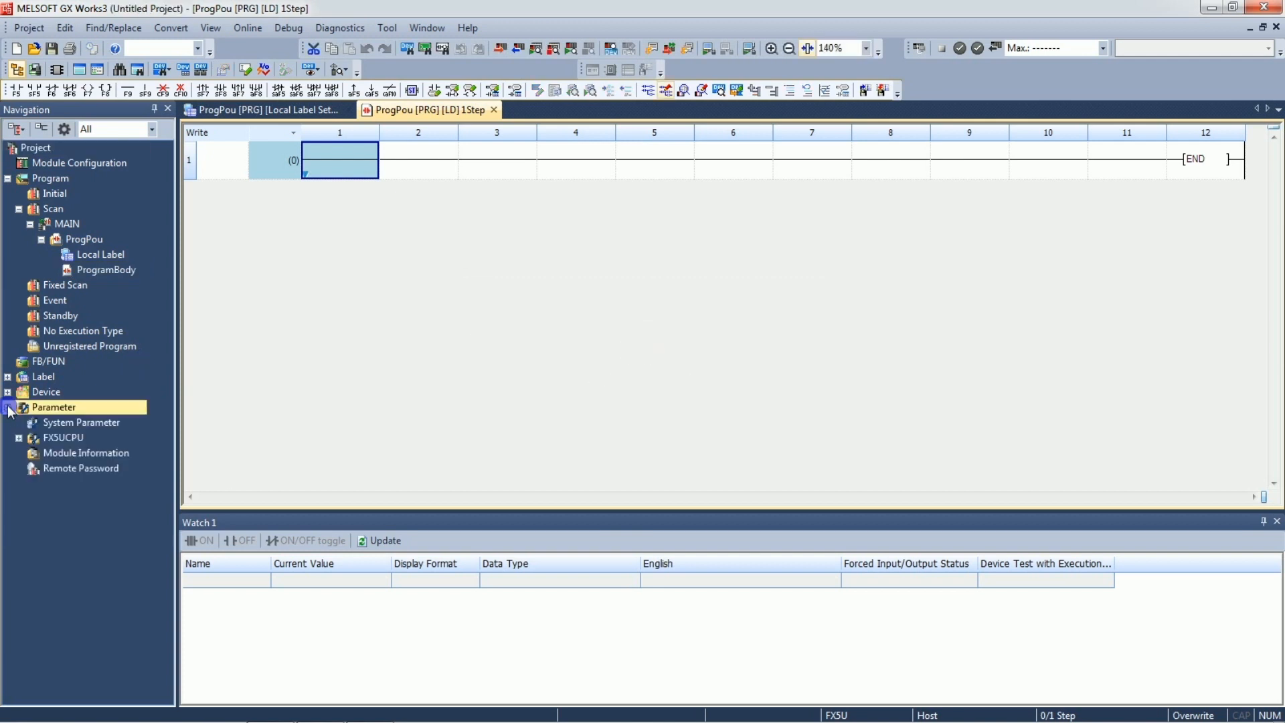
{"action": "left_click", "coordinate": [19, 439]}
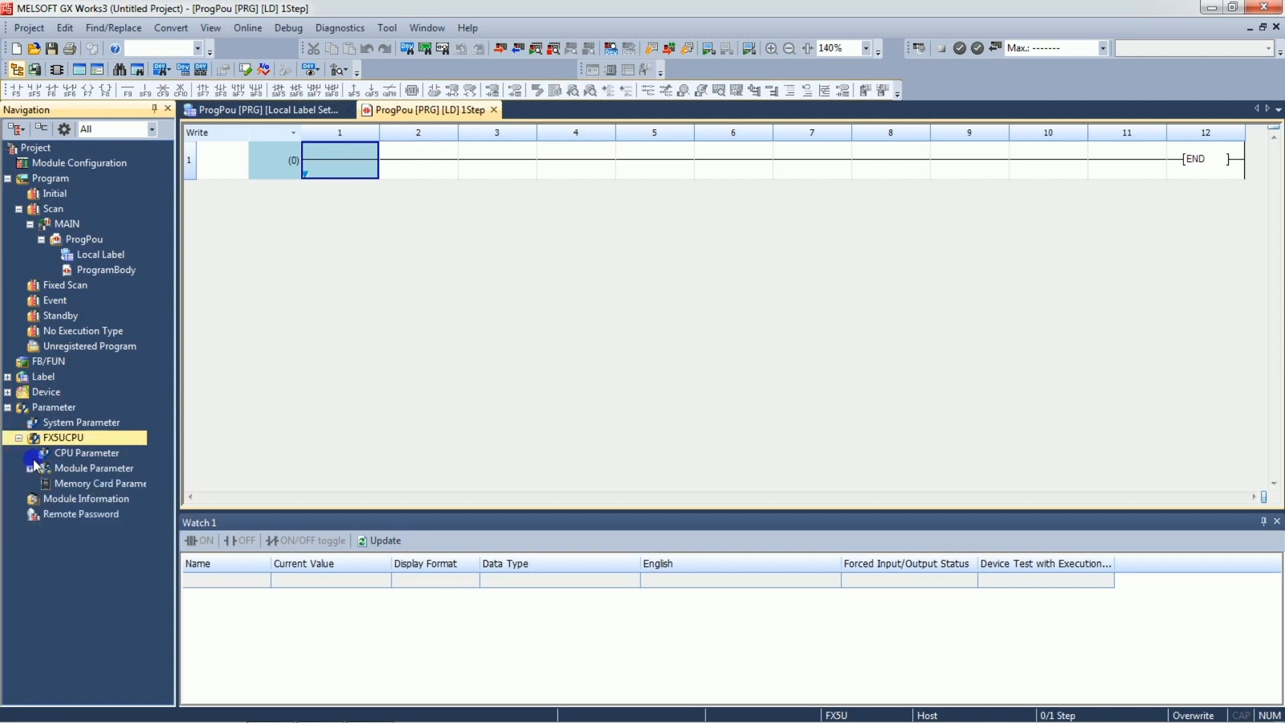
{"action": "left_click", "coordinate": [31, 469]}
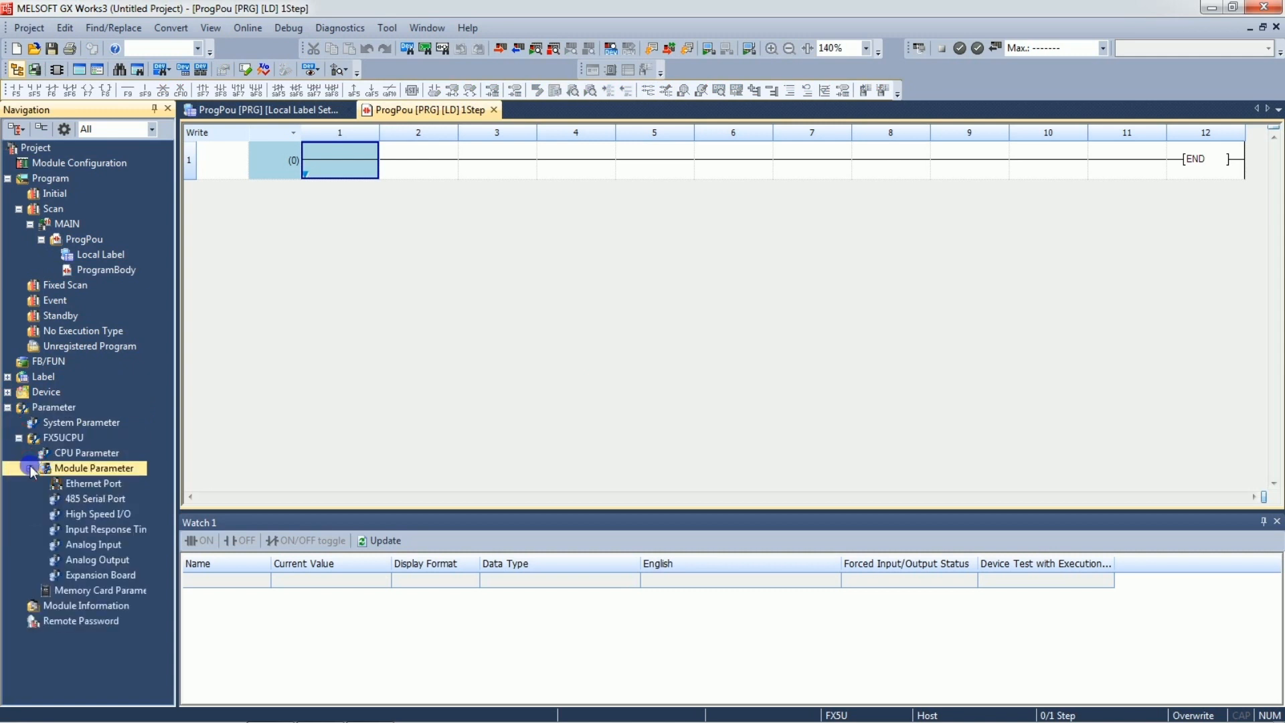
{"action": "left_click", "coordinate": [79, 487]}
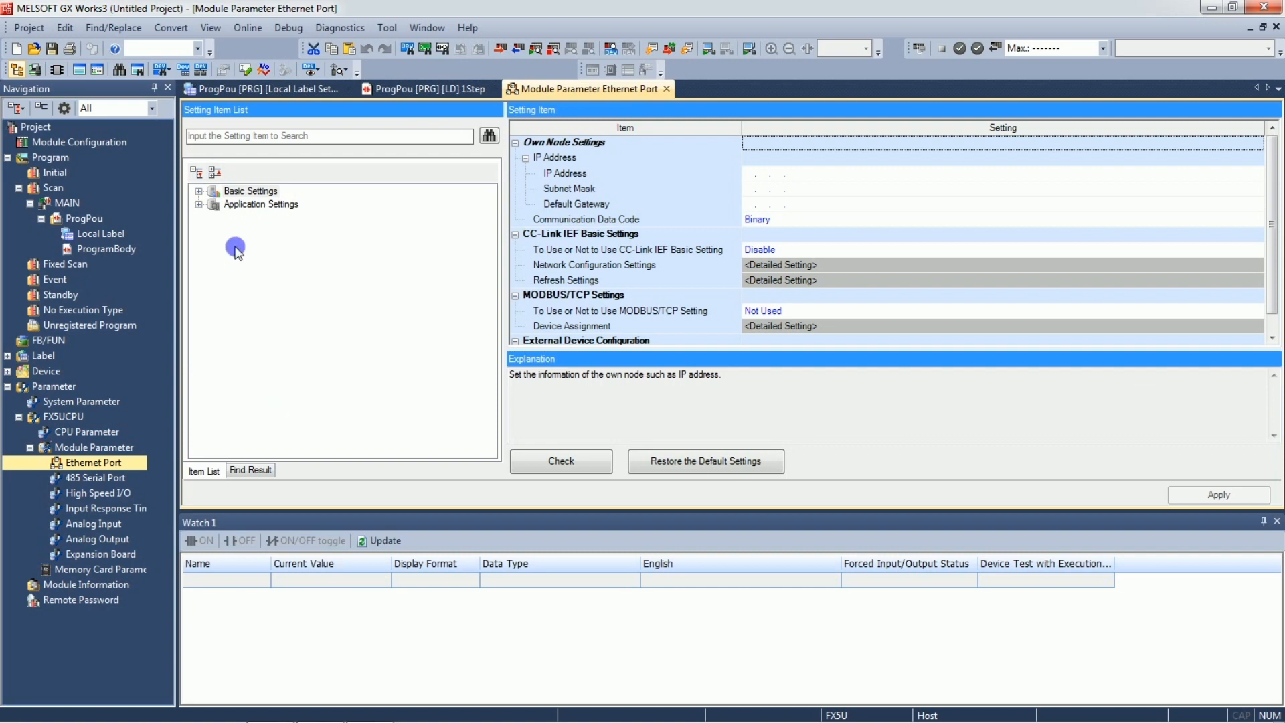
Set the Ethernet port's own node IP address to 192.168.1.15 and its subnet mask to 255.255.255.0
{"action": "left_click", "coordinate": [200, 192]}
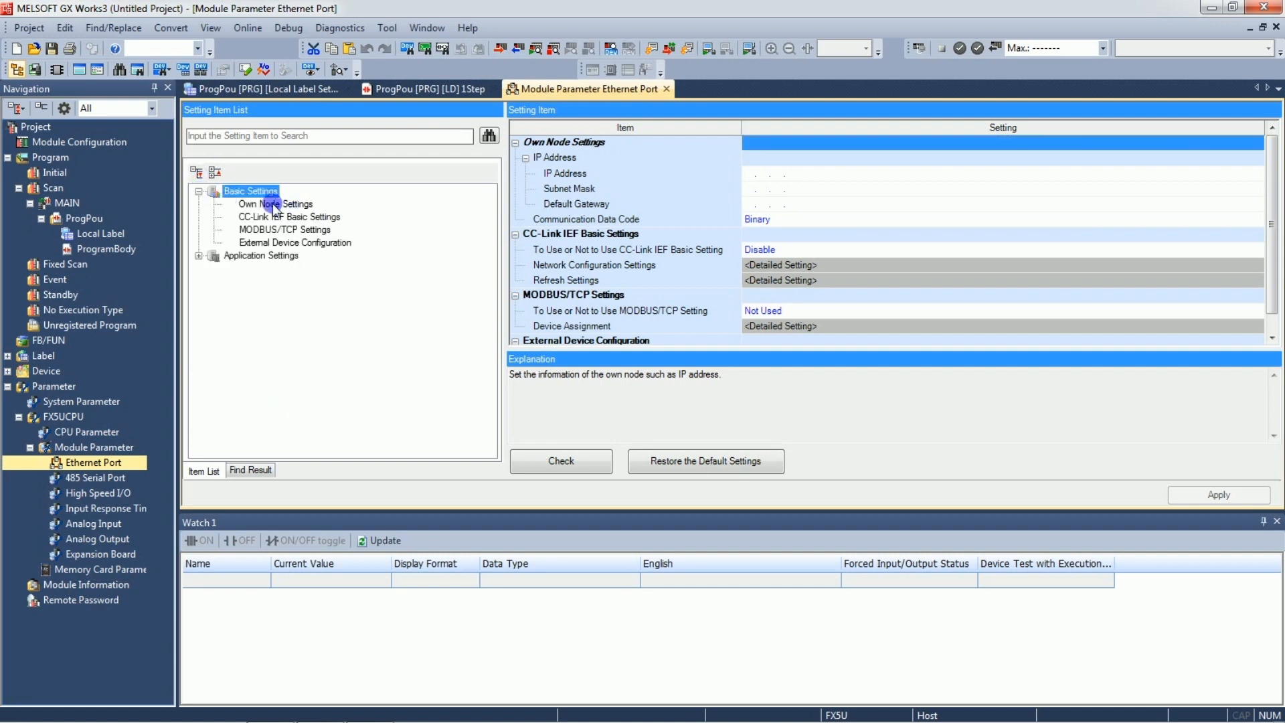
{"action": "left_click", "coordinate": [745, 175]}
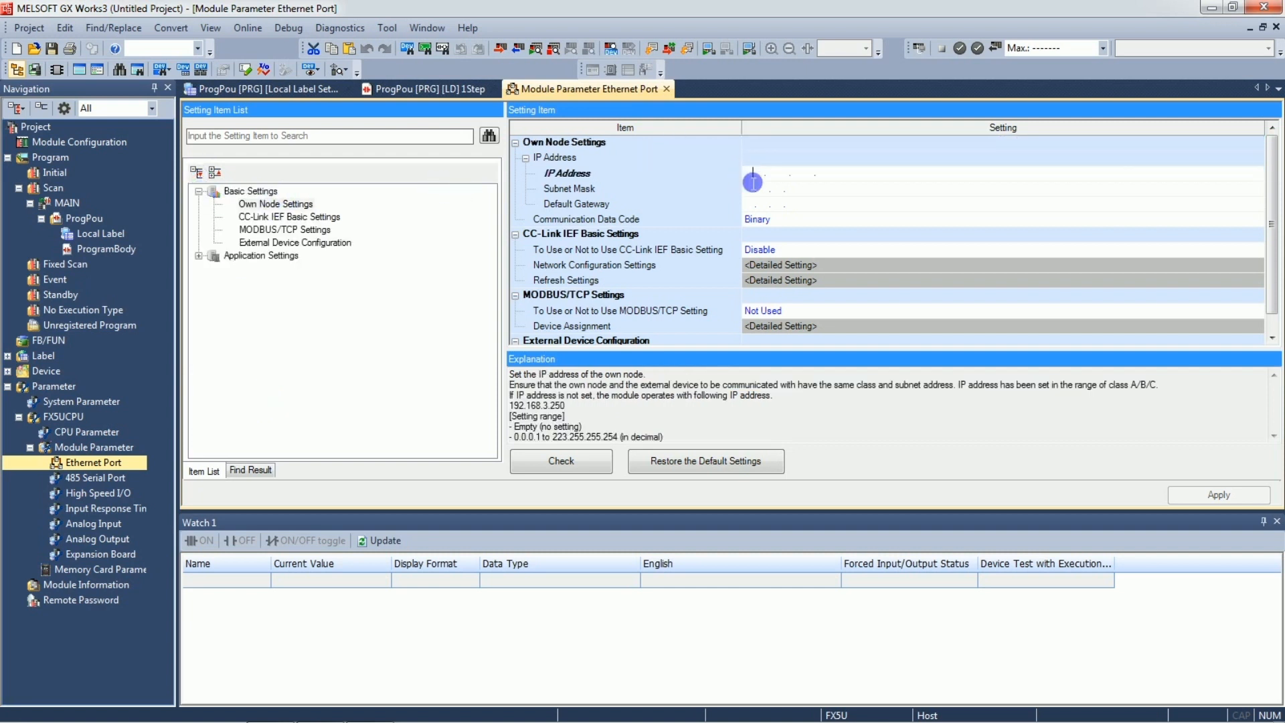
{"action": "type", "text": "192 . 168 . 1 . 15"}
{"action": "left_click", "coordinate": [708, 225]}
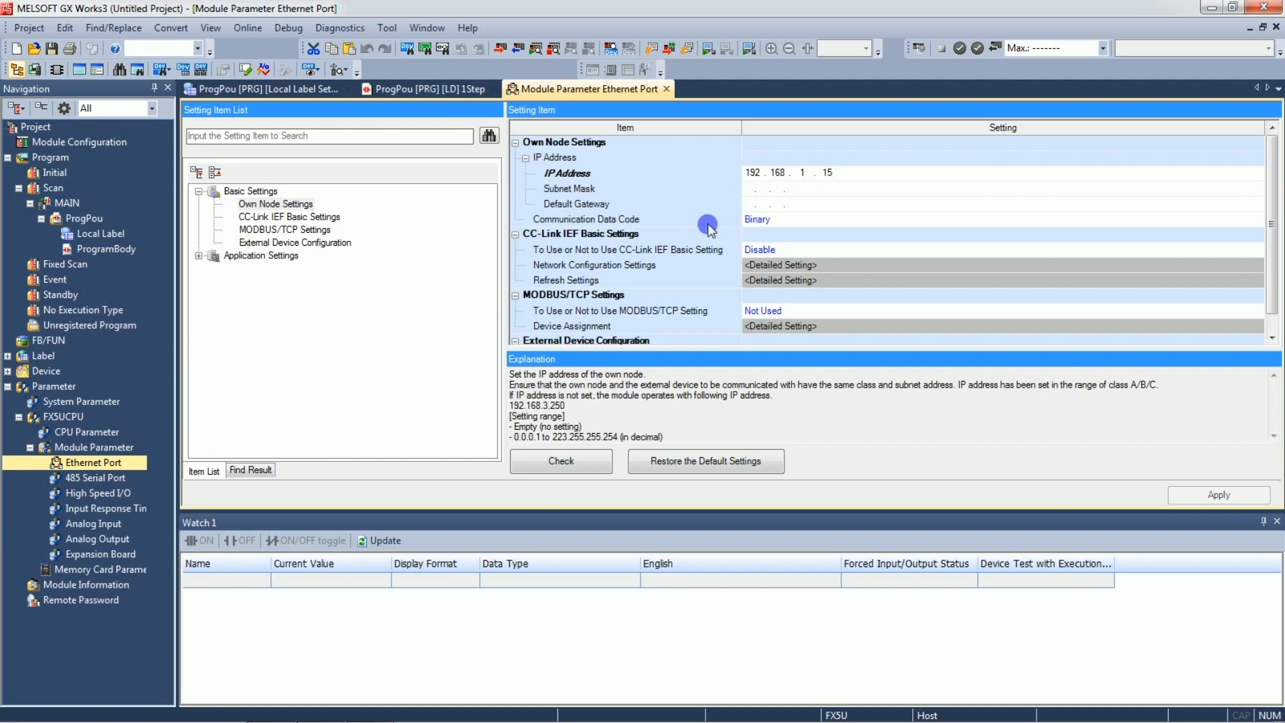
{"action": "left_click", "coordinate": [750, 191]}
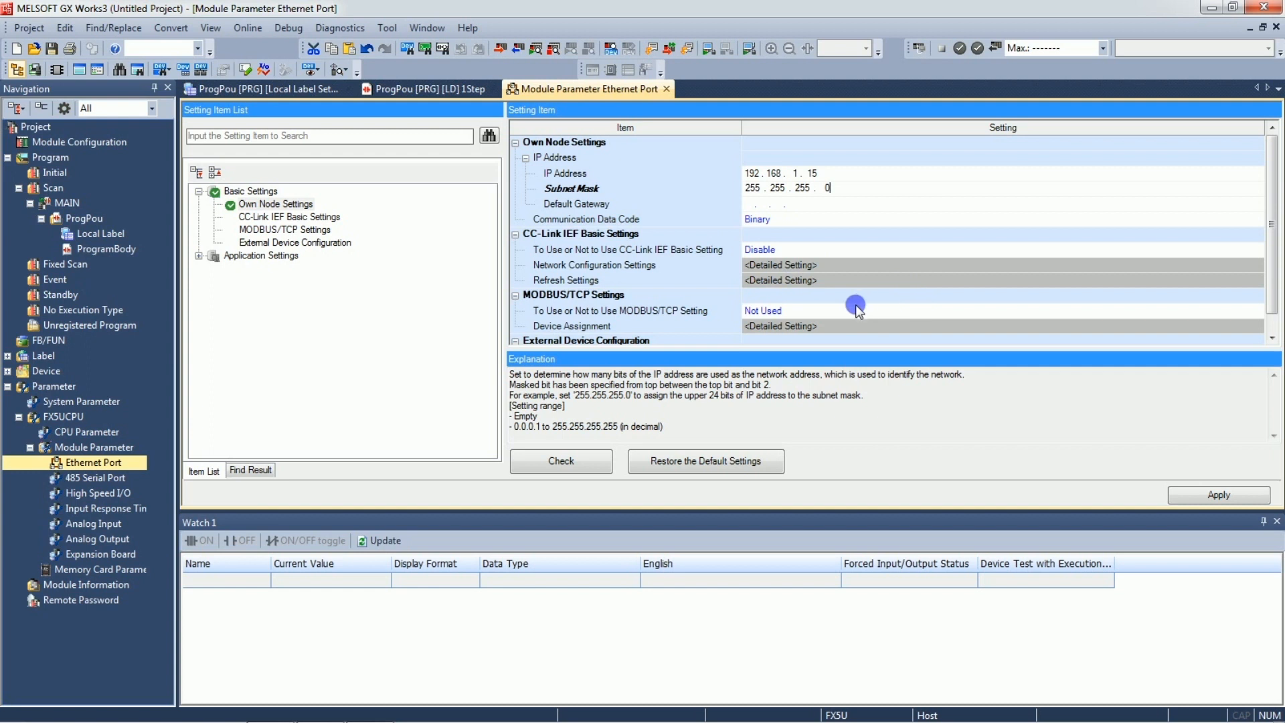
Open the detailed External Device Configuration and add an SLMP Connection Module to the host station's network line
{"action": "left_click", "coordinate": [1271, 337]}
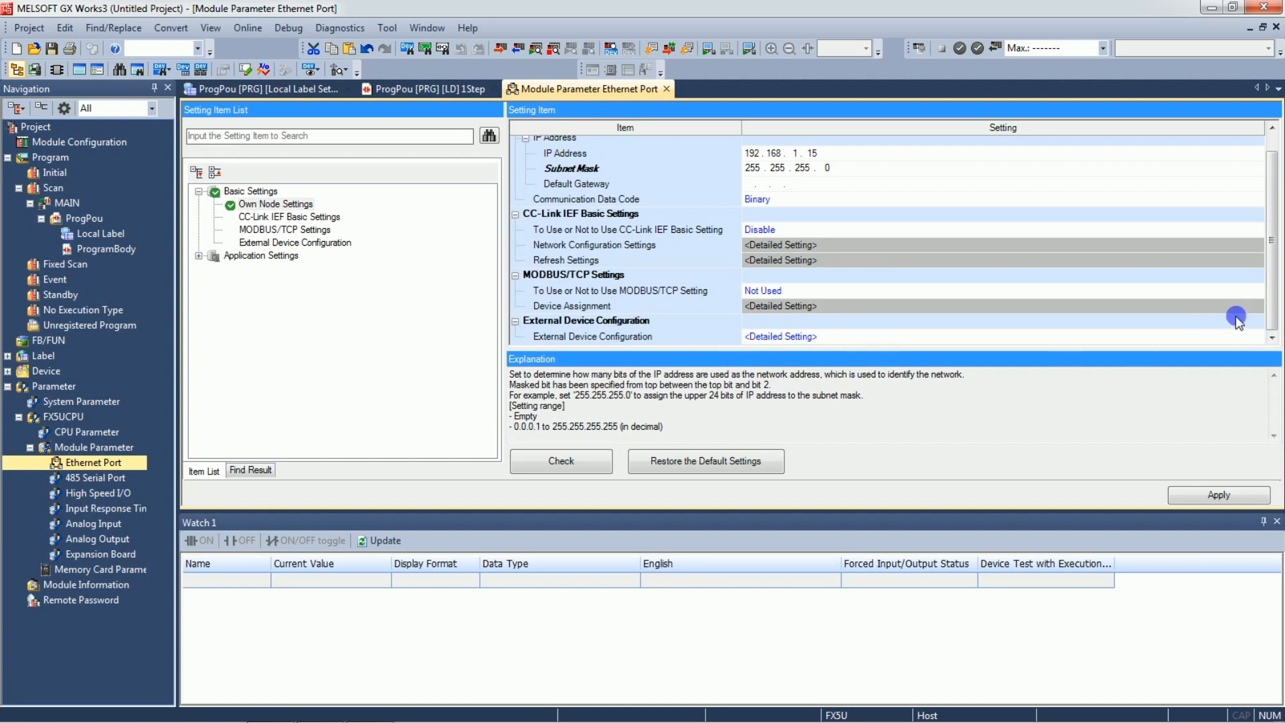
{"action": "left_click", "coordinate": [1251, 336]}
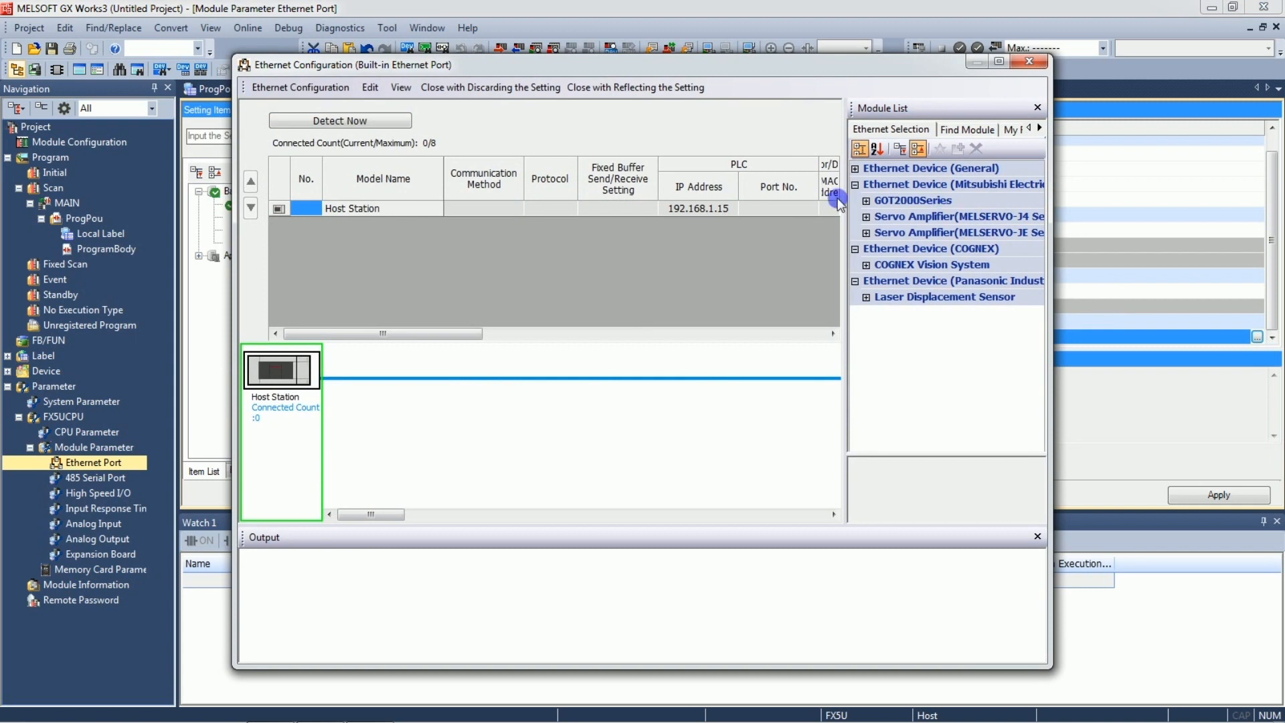
{"action": "left_click", "coordinate": [854, 168]}
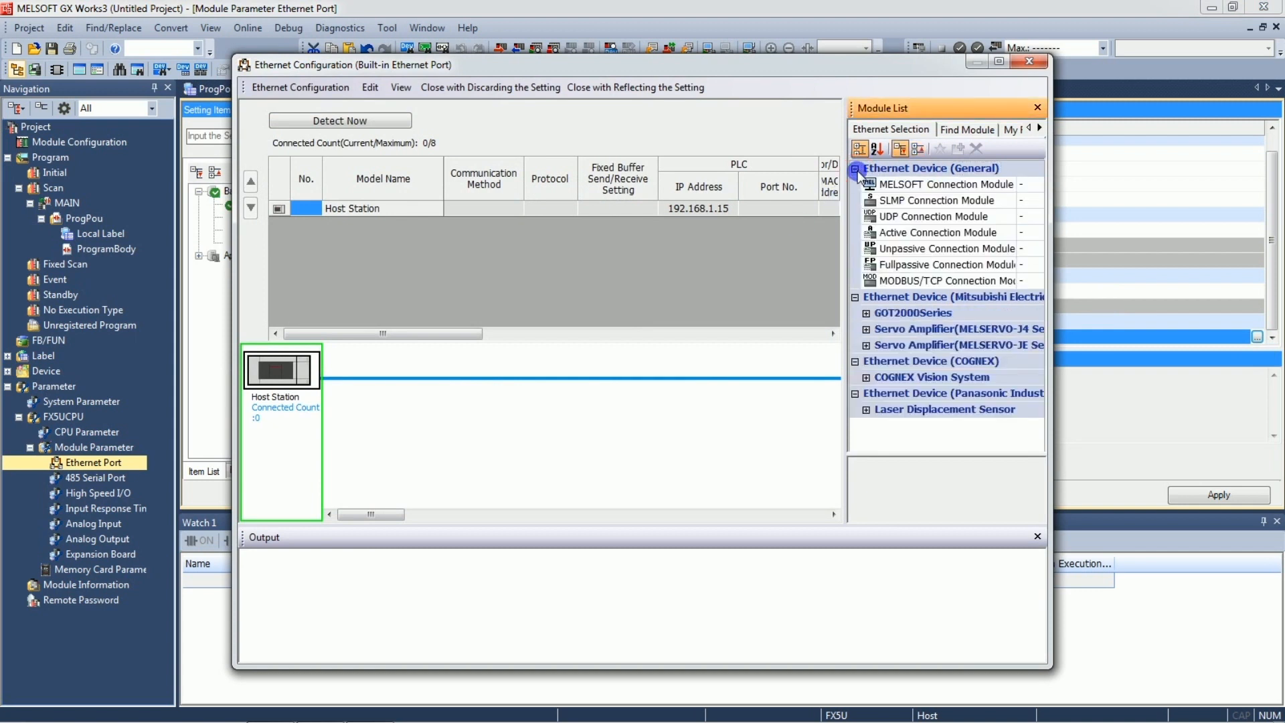
{"action": "left_click", "coordinate": [919, 202]}
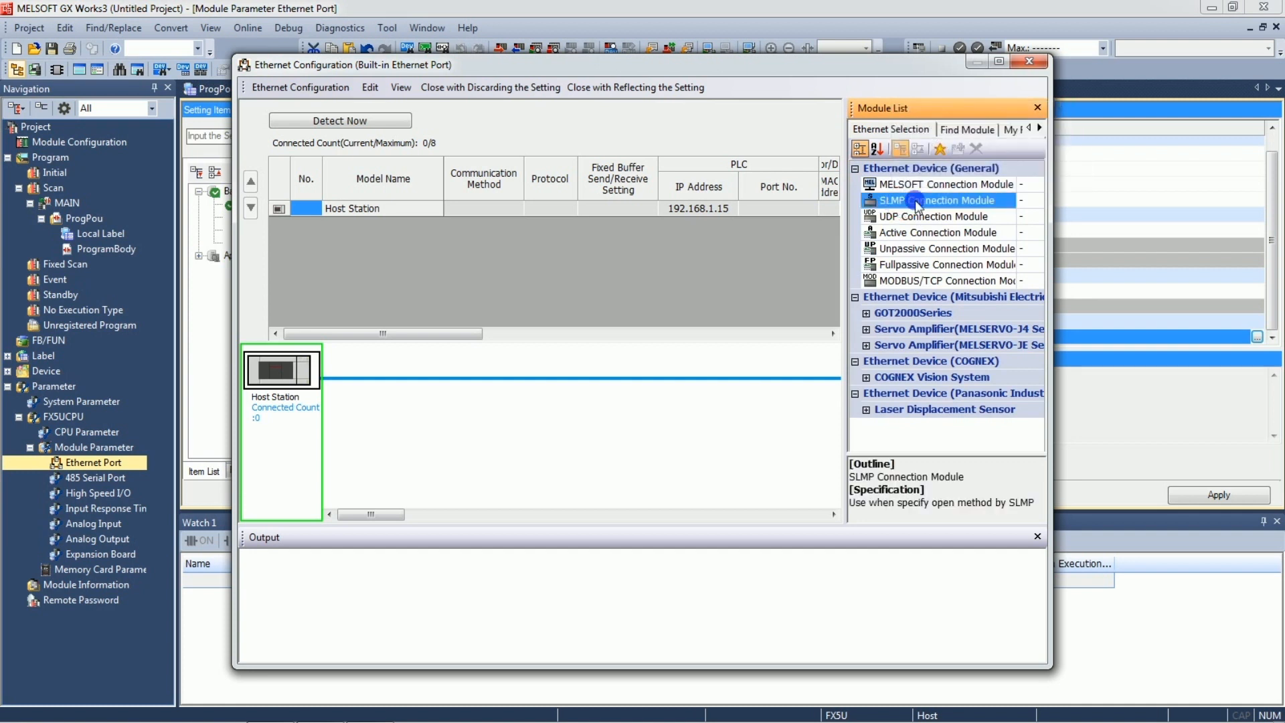
{"action": "left_click_drag", "start_coordinate": [923, 204], "coordinate": [548, 375]}
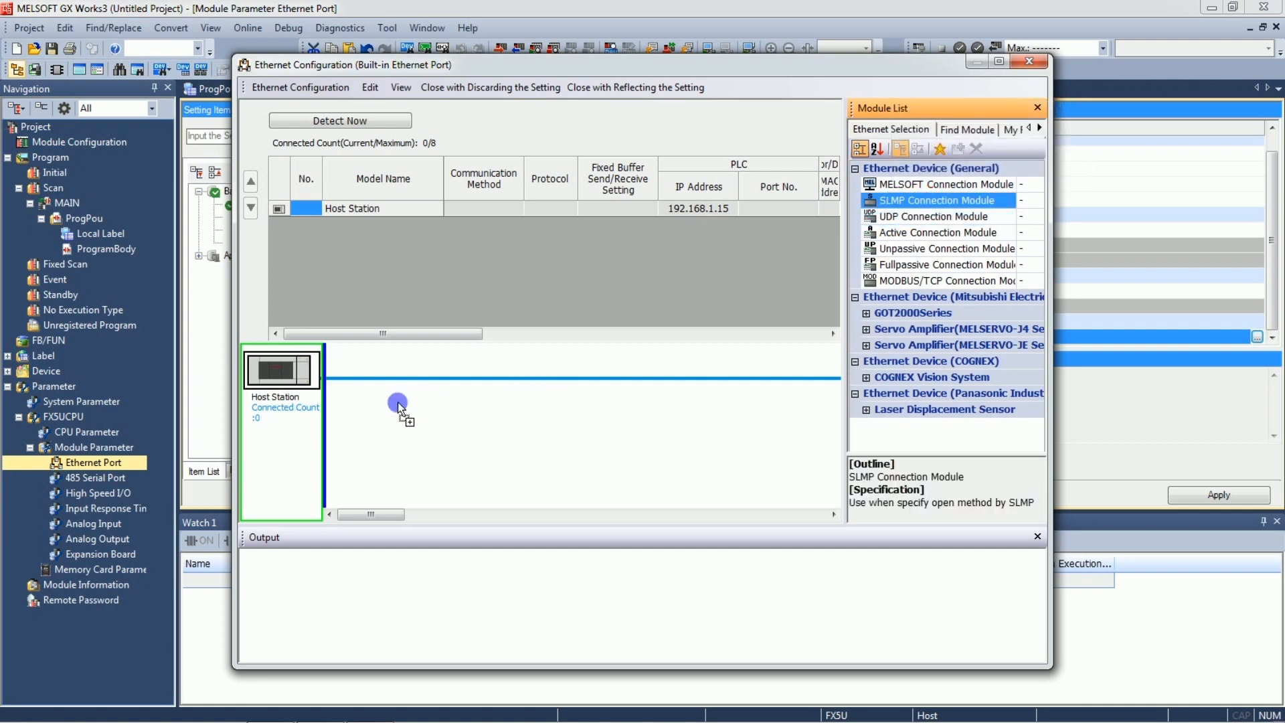
{"action": "left_click_drag", "start_coordinate": [372, 416], "coordinate": [372, 409]}
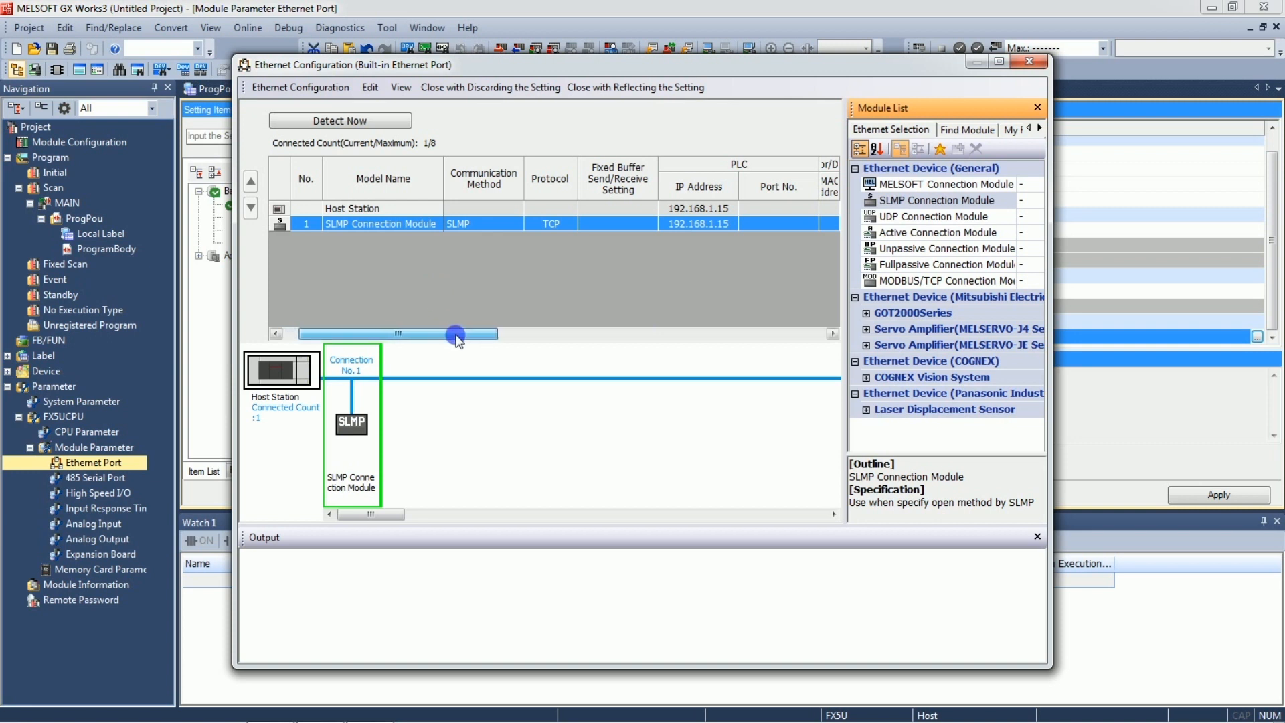
Set the SLMP connection's PLC port number to 4001, then close the Ethernet configuration and save its settings
{"action": "left_click", "coordinate": [833, 333]}
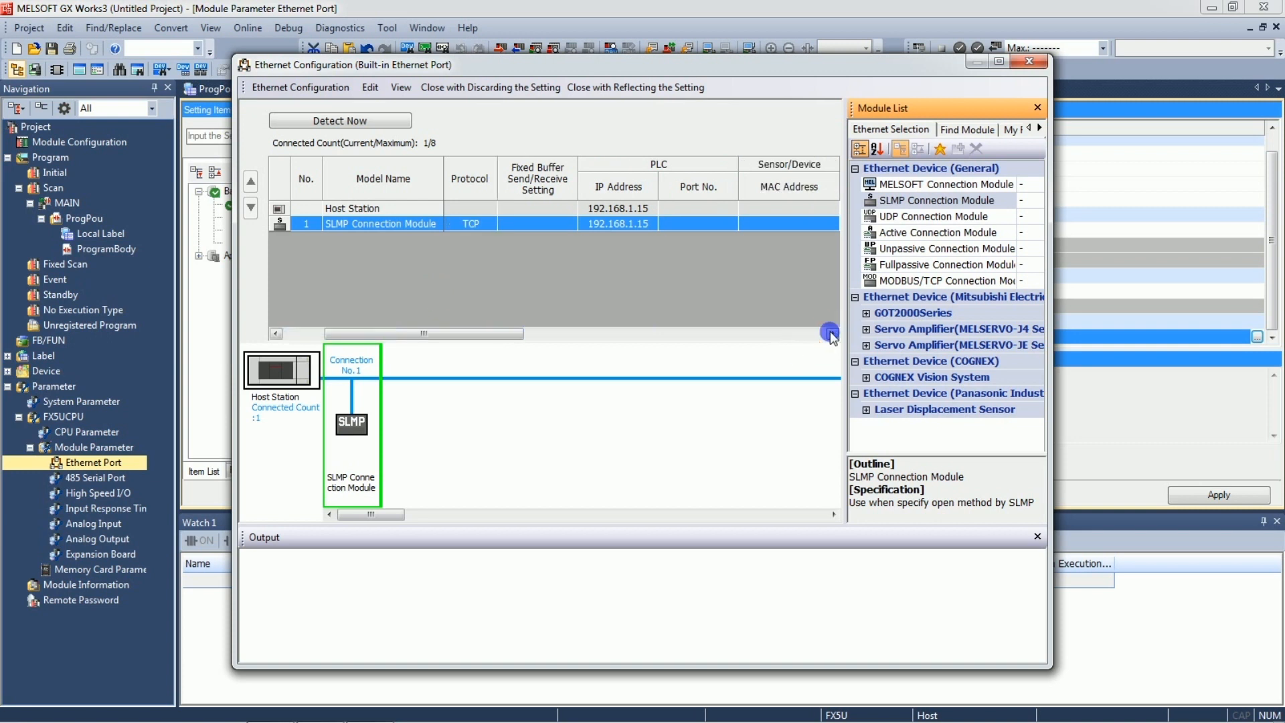
{"action": "left_click", "coordinate": [833, 334]}
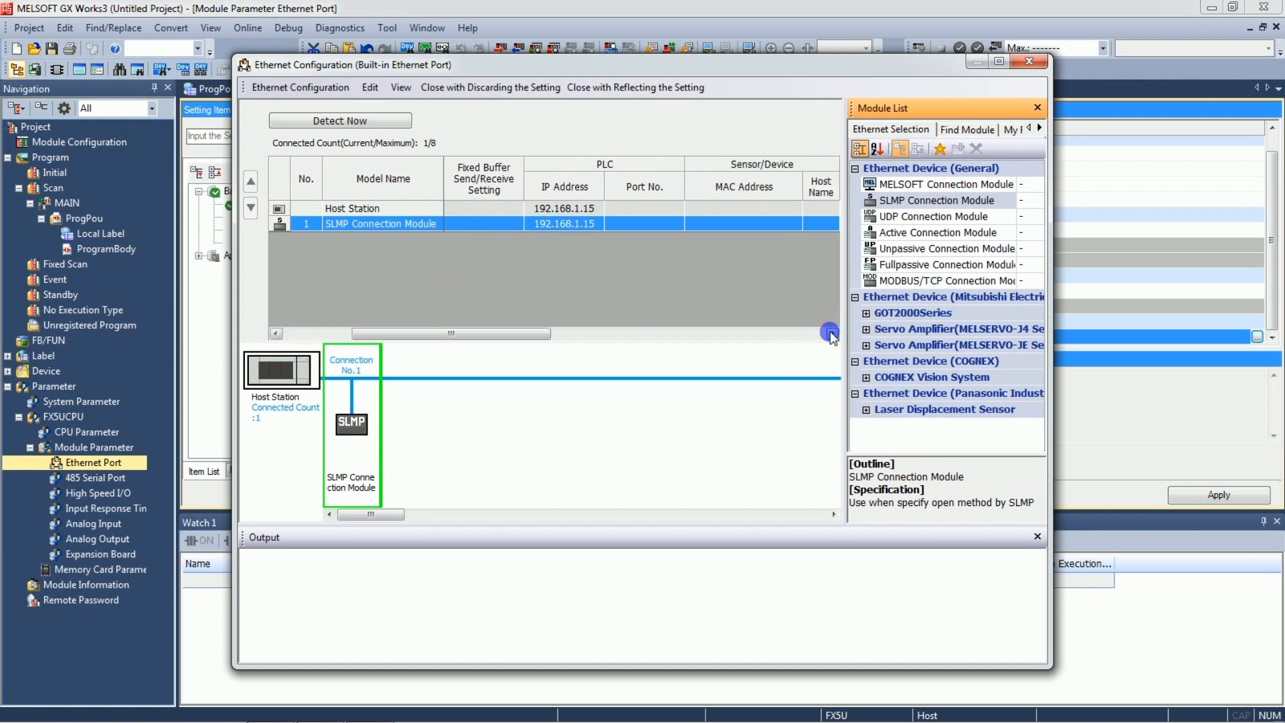
{"action": "double_click", "coordinate": [632, 226]}
{"action": "type", "text": "4"}
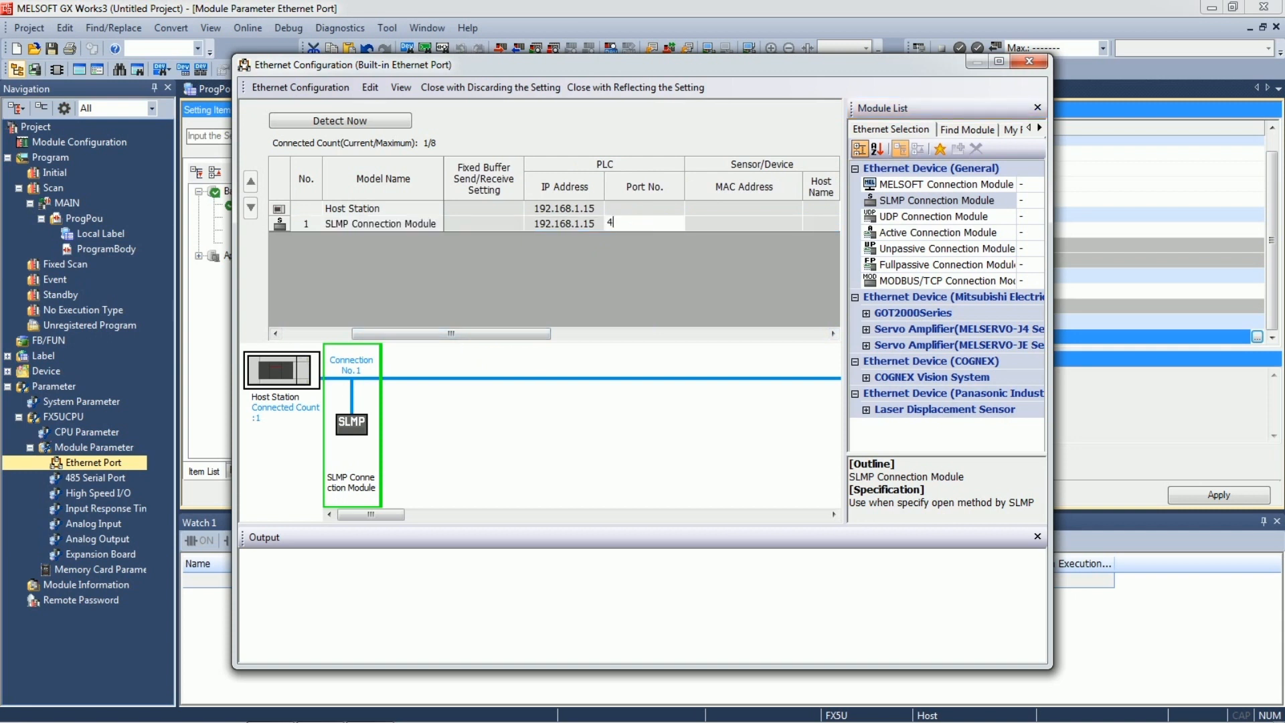
{"action": "type", "text": "001"}
{"action": "left_click", "coordinate": [581, 224]}
{"action": "left_click", "coordinate": [637, 227]}
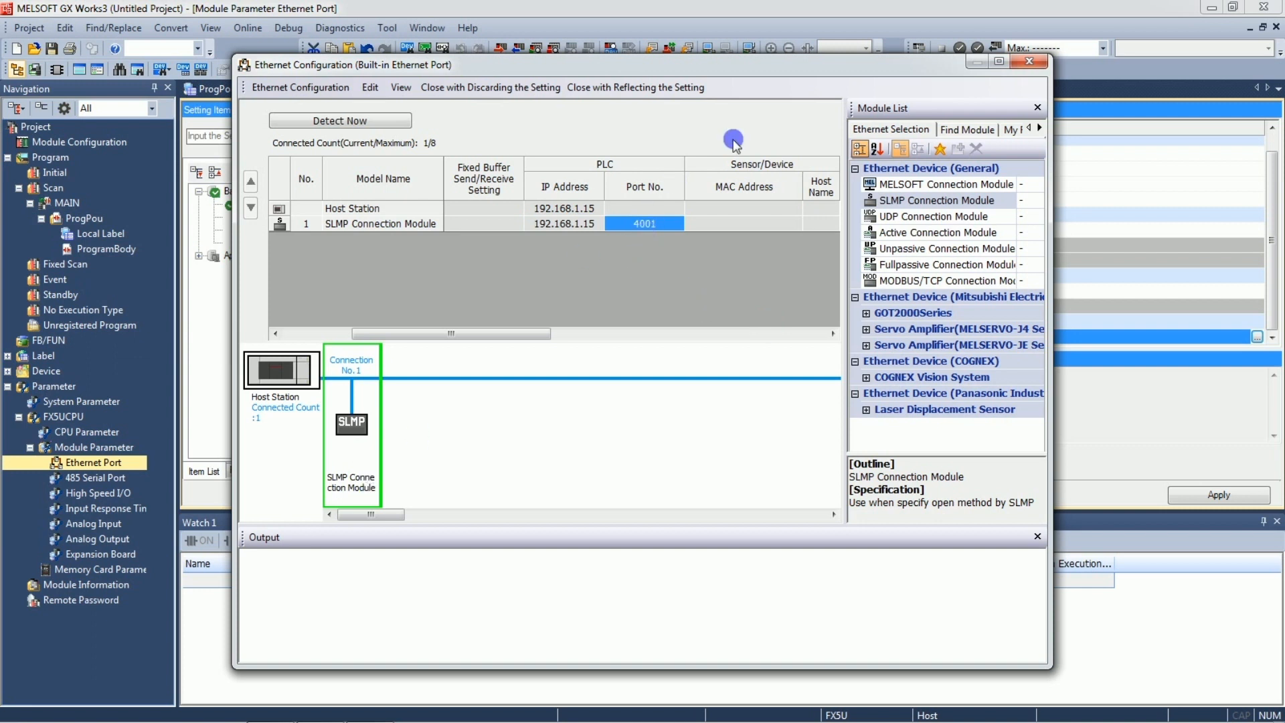
{"action": "left_click", "coordinate": [1028, 61]}
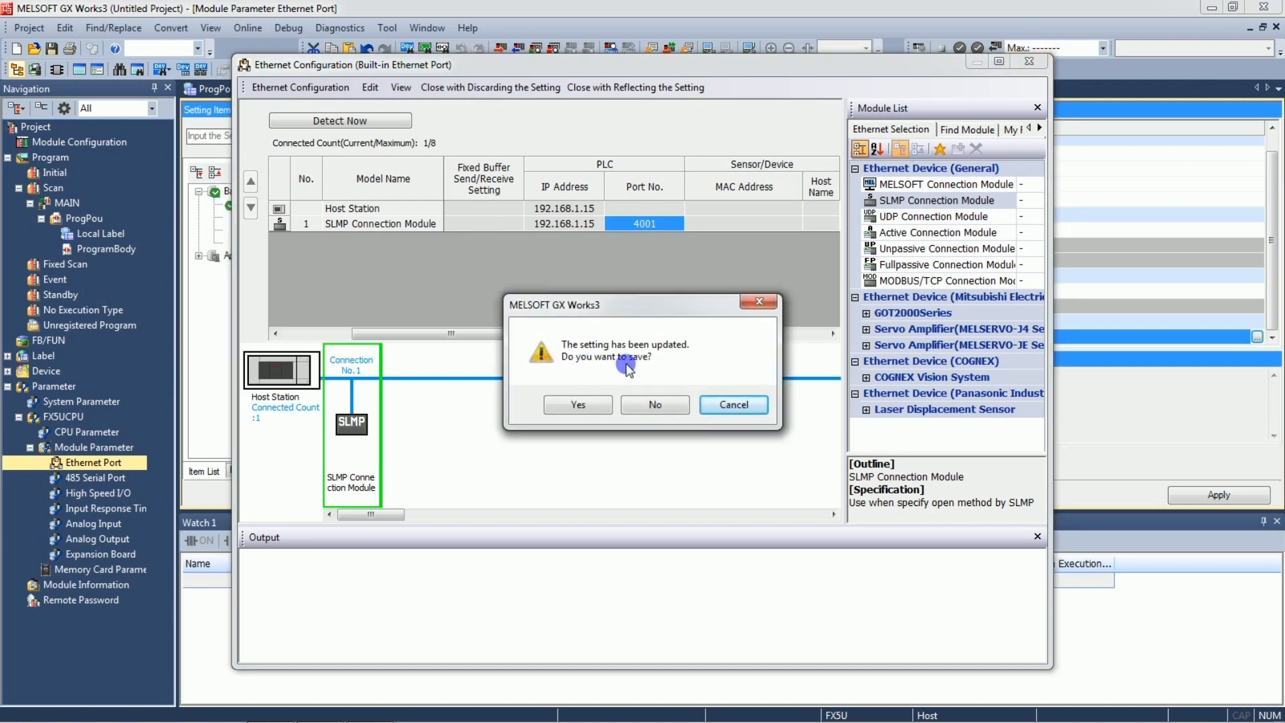
{"action": "left_click", "coordinate": [574, 411]}
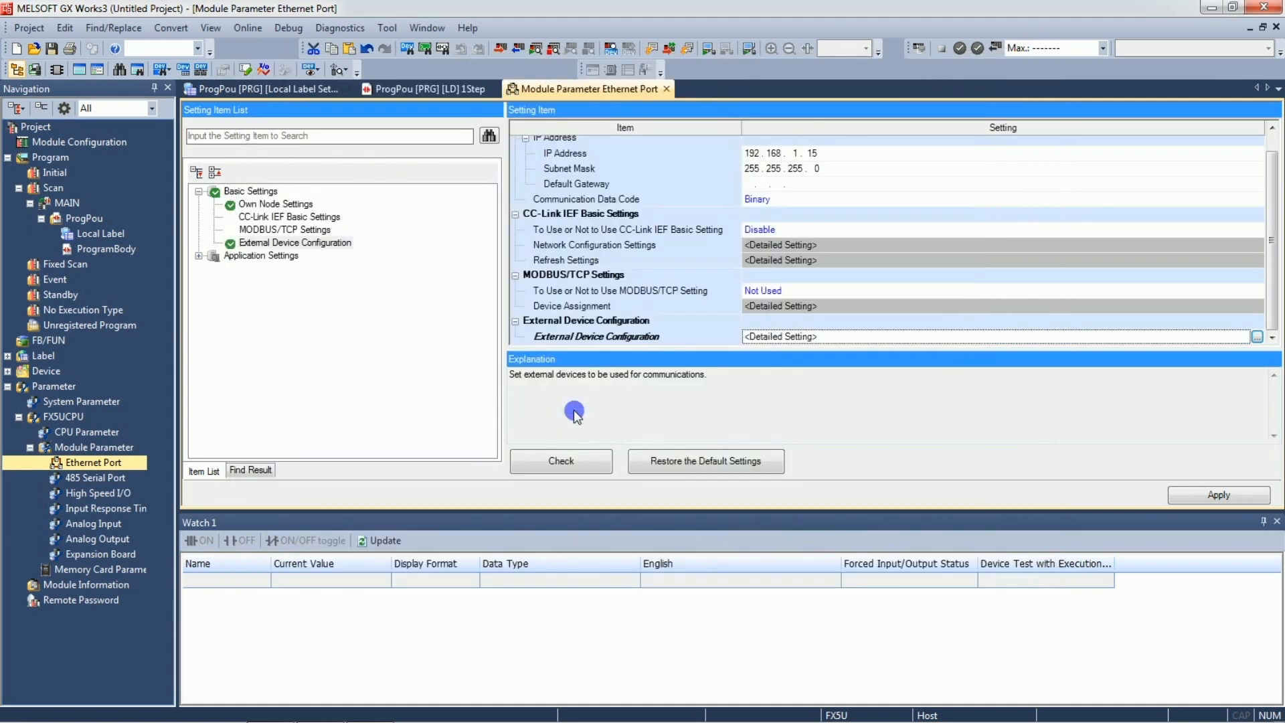
Check the Ethernet port parameters for errors and apply them
{"action": "left_click", "coordinate": [559, 467]}
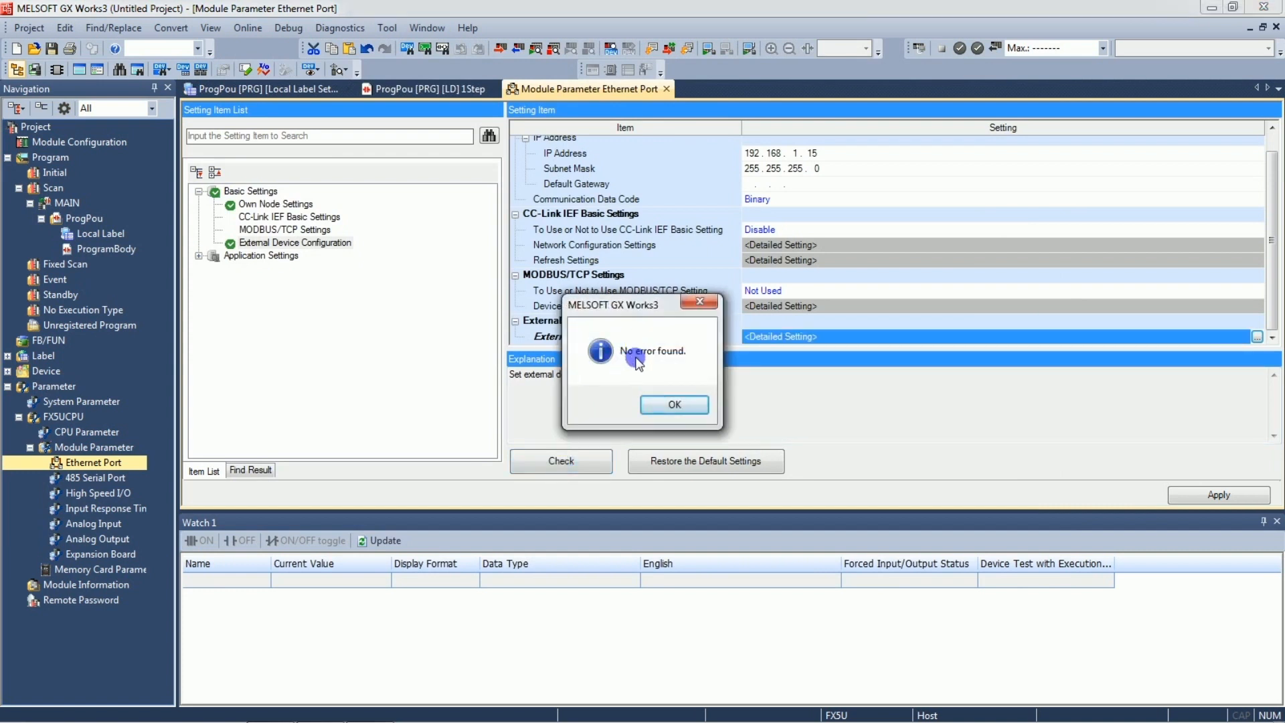
{"action": "left_click", "coordinate": [670, 406]}
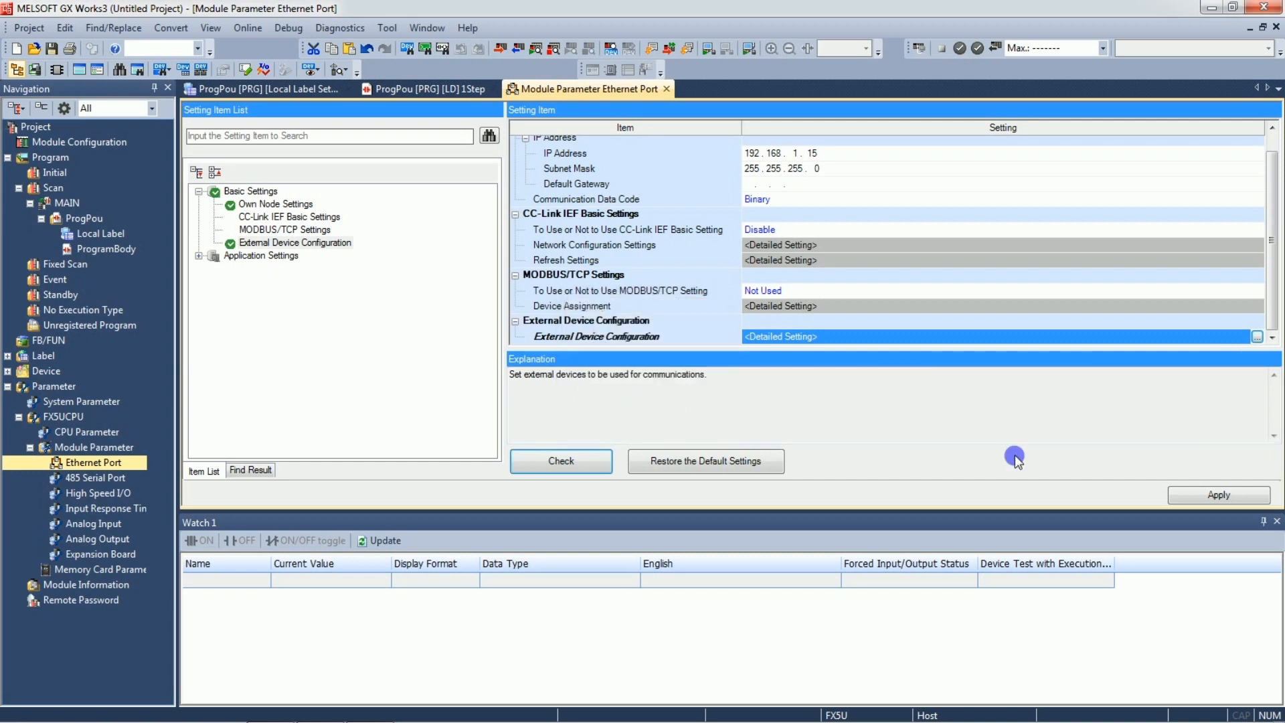
{"action": "left_click", "coordinate": [1201, 497]}
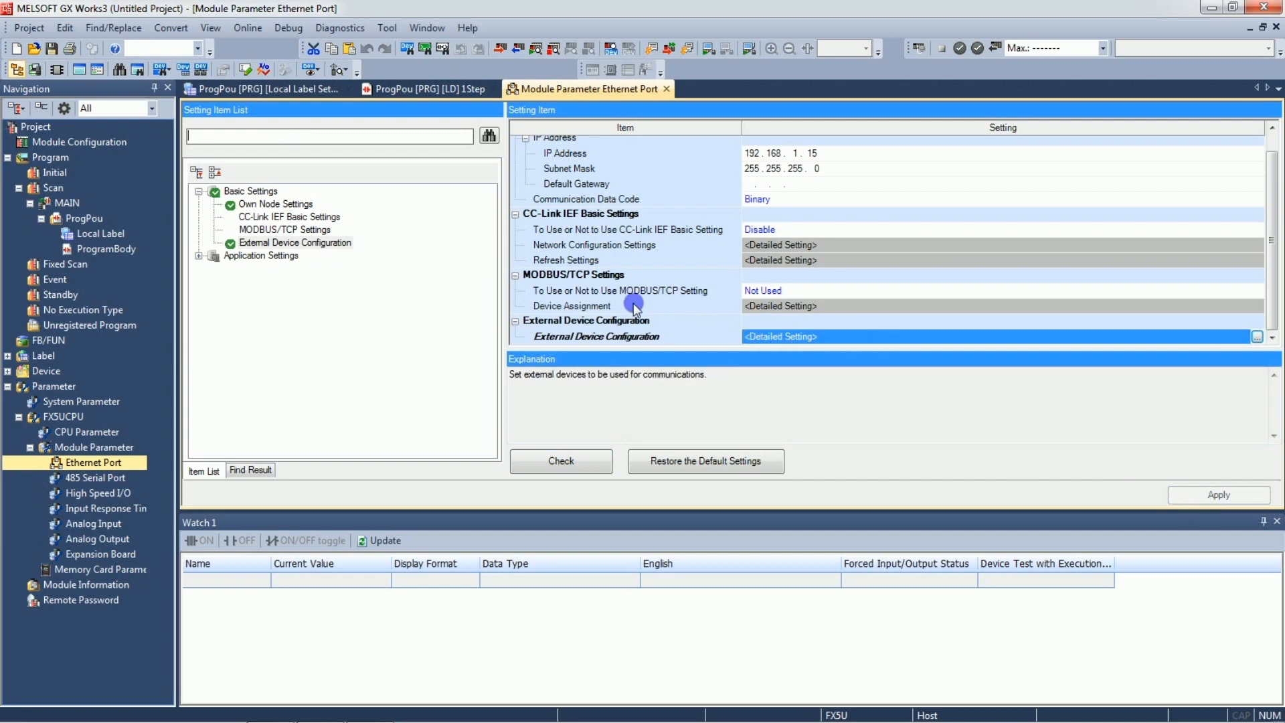
In the ProgPou program body, add a first rung with an SM400 contact driving MOV D0 D2
{"action": "double_click", "coordinate": [92, 249]}
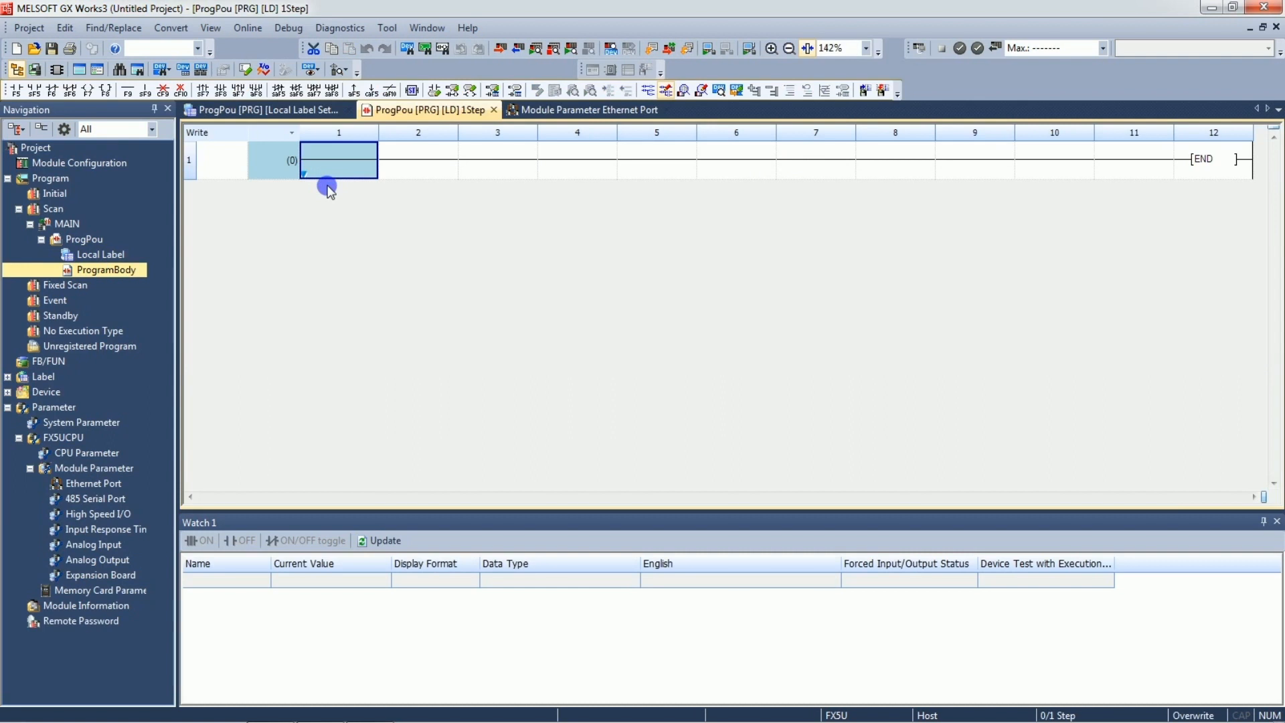
{"action": "type", "text": "ld sm400"}
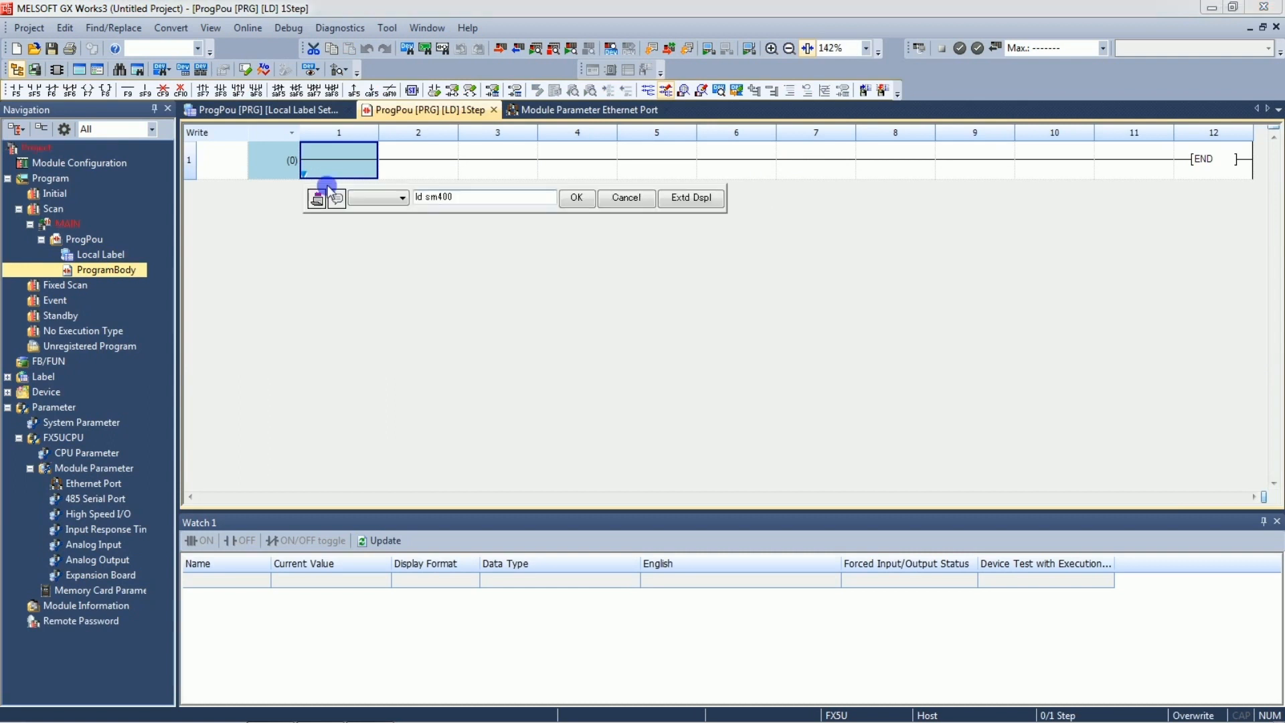
{"action": "key", "text": "Return"}
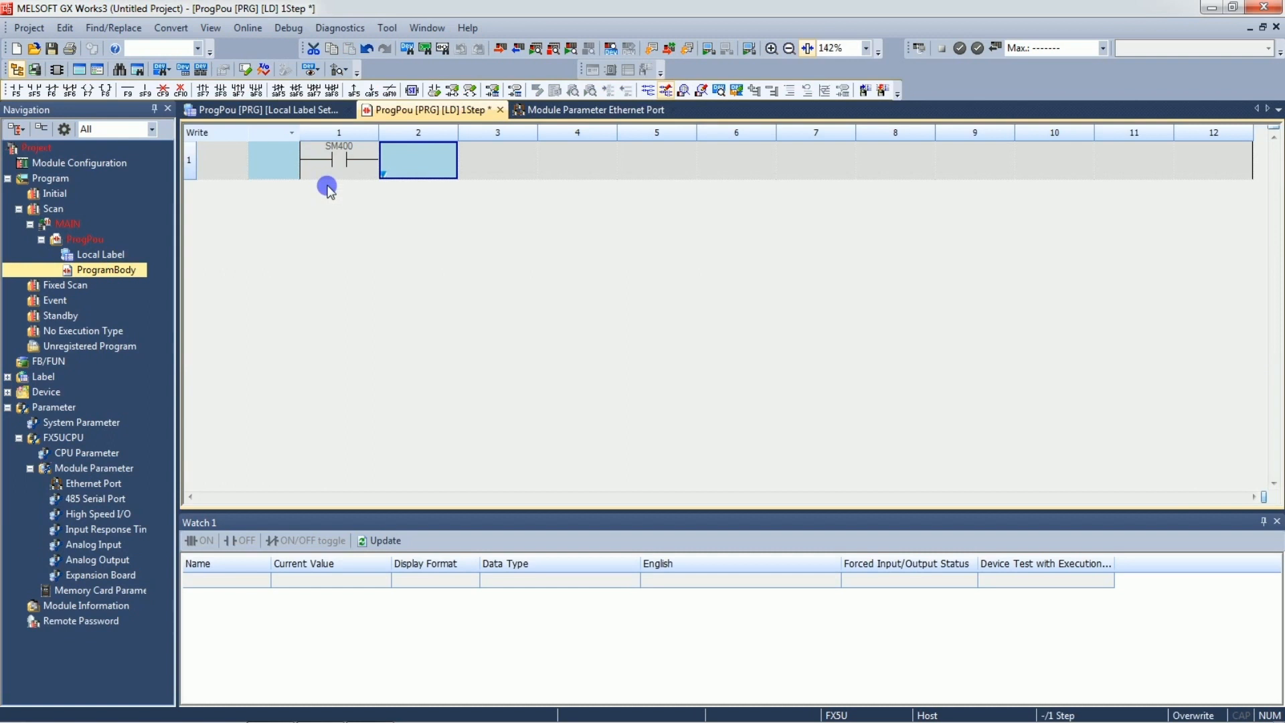
{"action": "type", "text": "mov "}
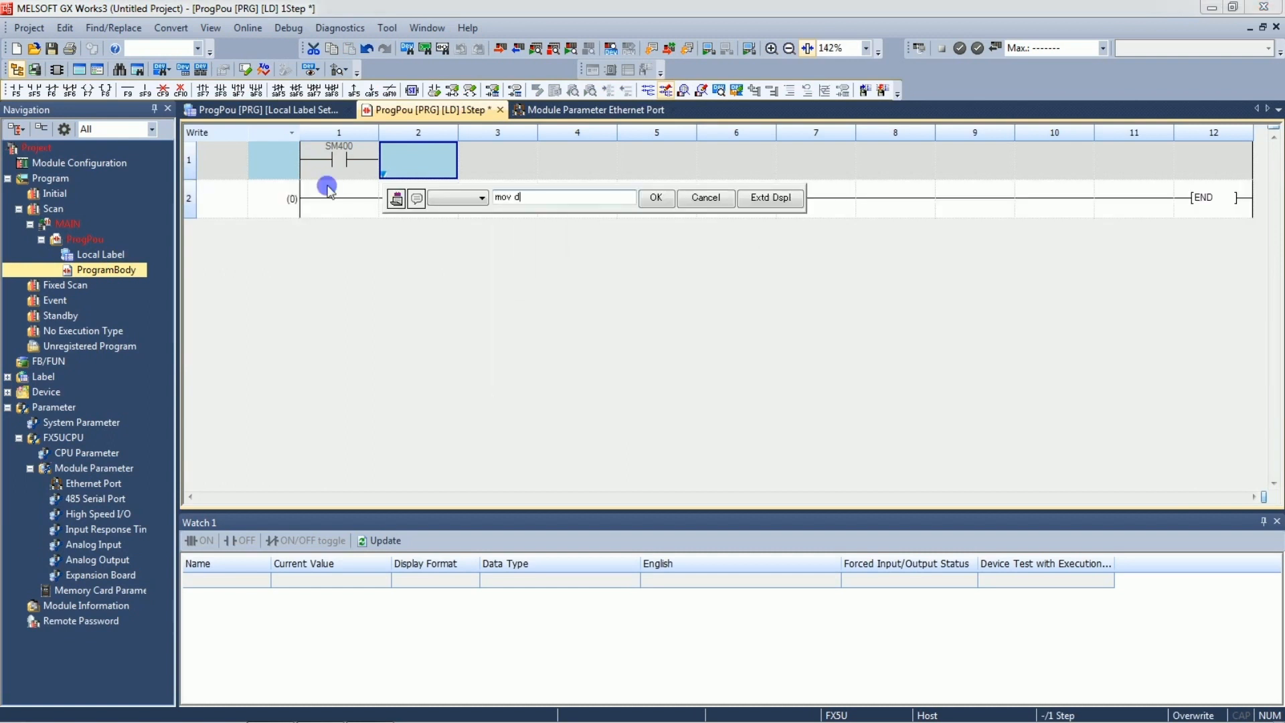
{"action": "type", "text": "d0 d2"}
{"action": "key", "text": "Return"}
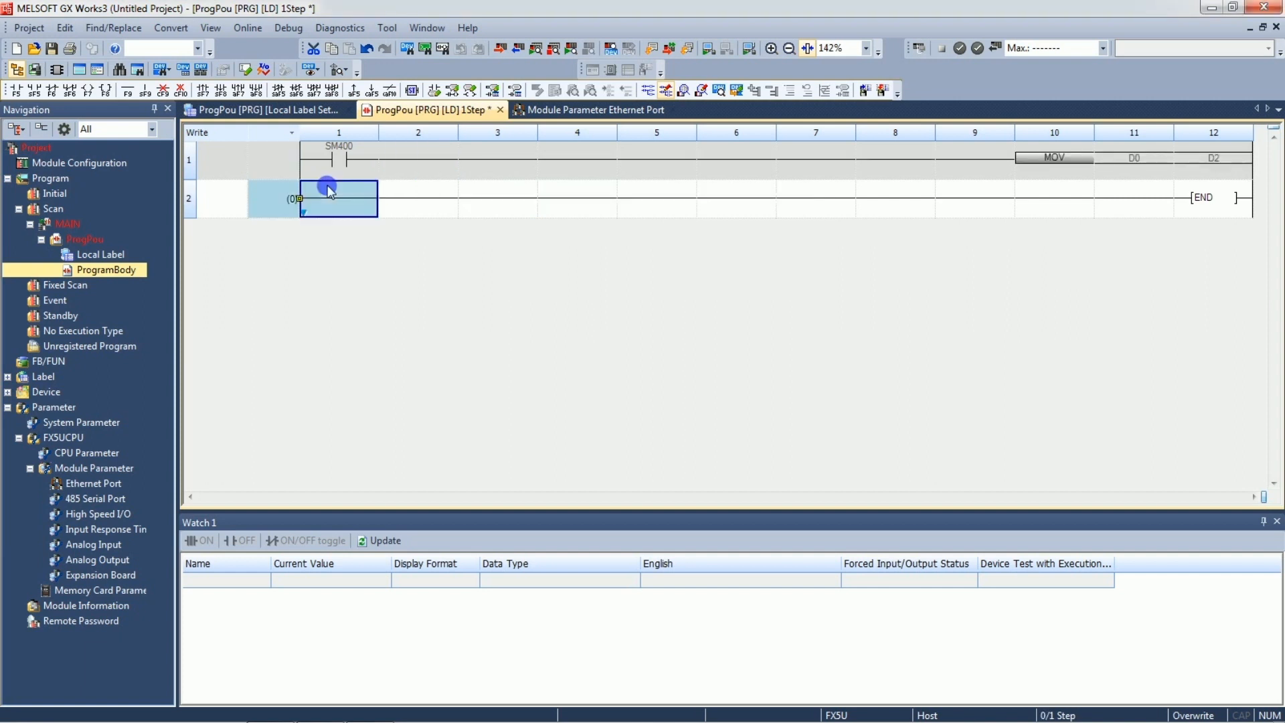
Add a second rung with an M0 normally open contact driving output coil M1
{"action": "type", "text": "ld m0"}
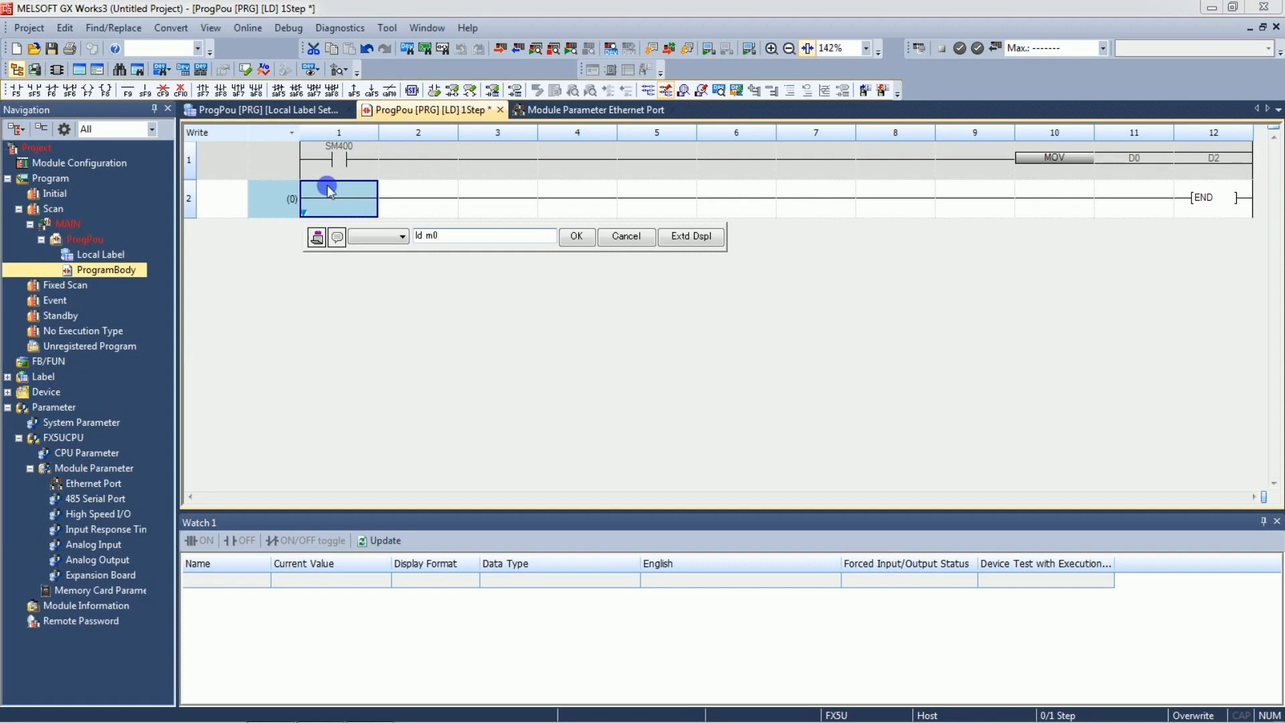
{"action": "key", "text": "Return"}
{"action": "type", "text": "out"}
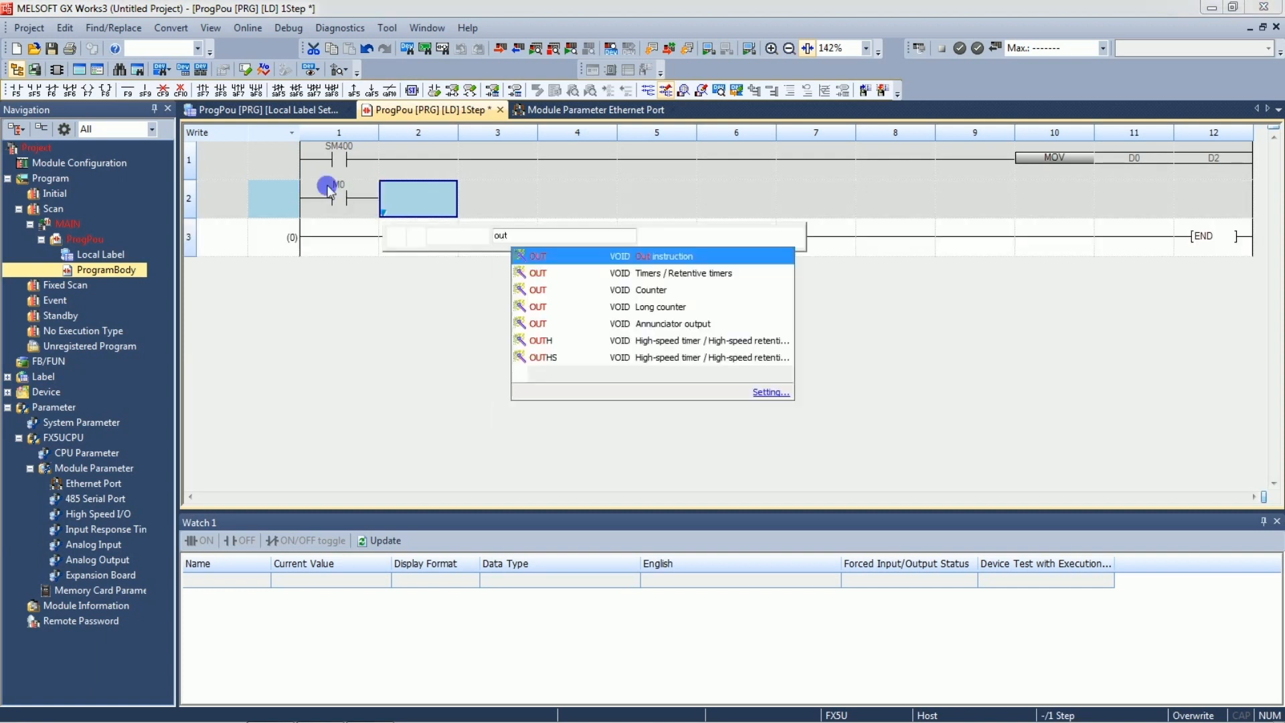
{"action": "type", "text": " m1"}
{"action": "key", "text": "Return"}
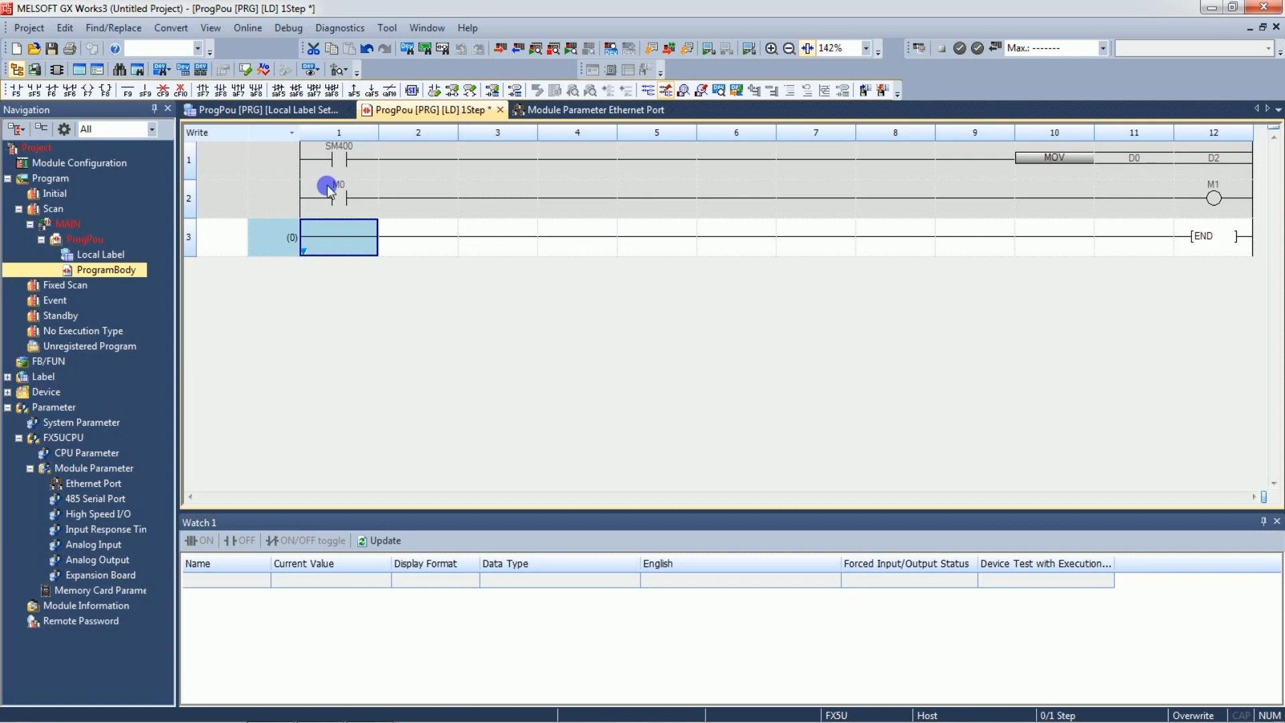
{"action": "left_click", "coordinate": [1134, 164]}
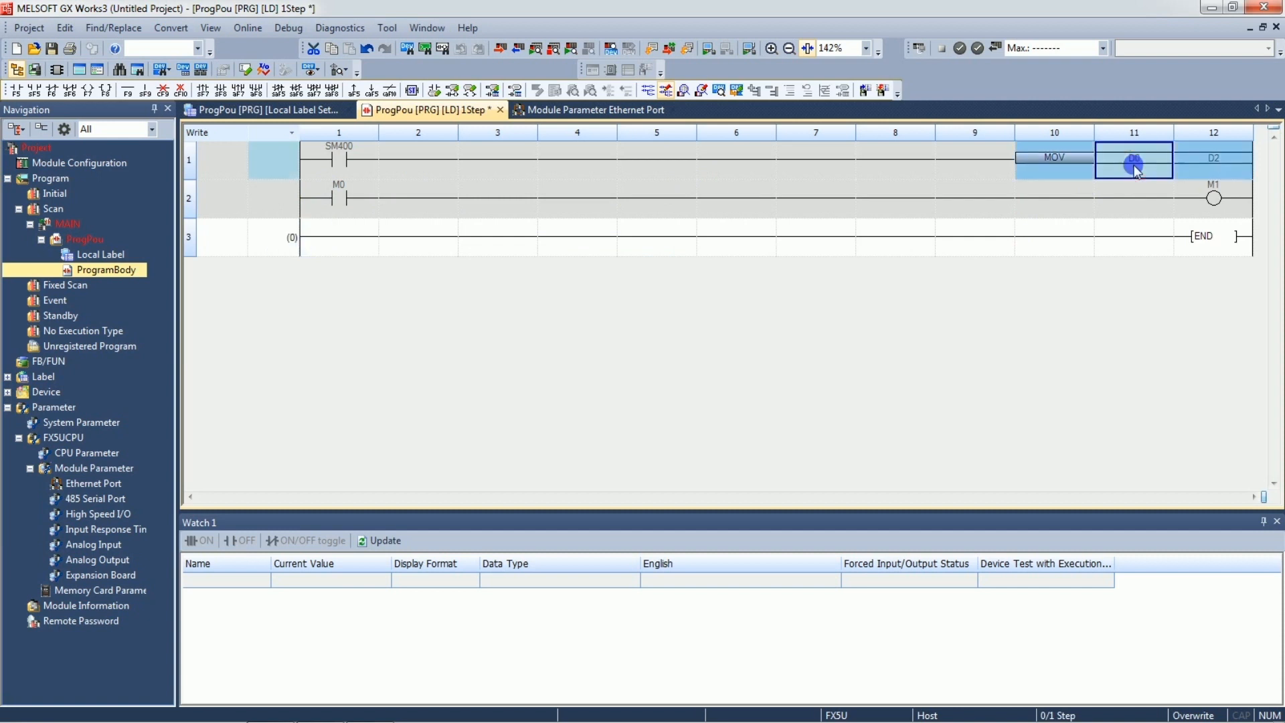
{"action": "left_click", "coordinate": [1205, 171]}
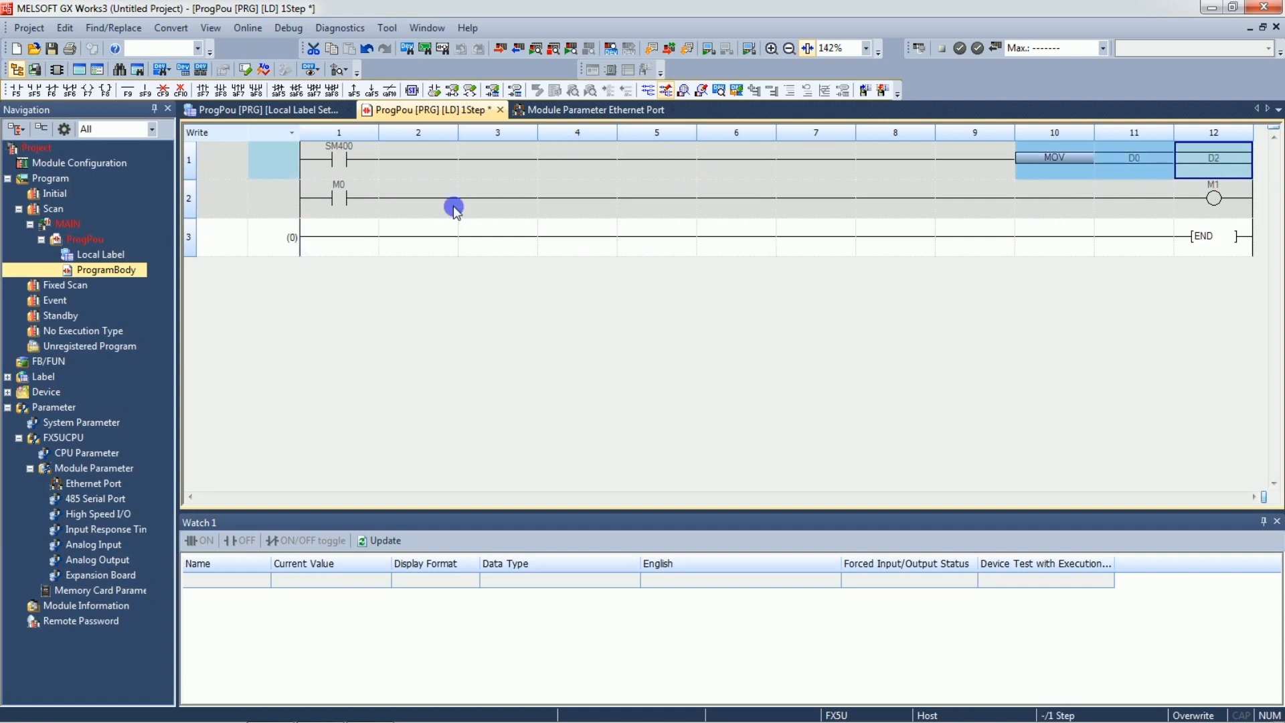
{"action": "left_click", "coordinate": [338, 201]}
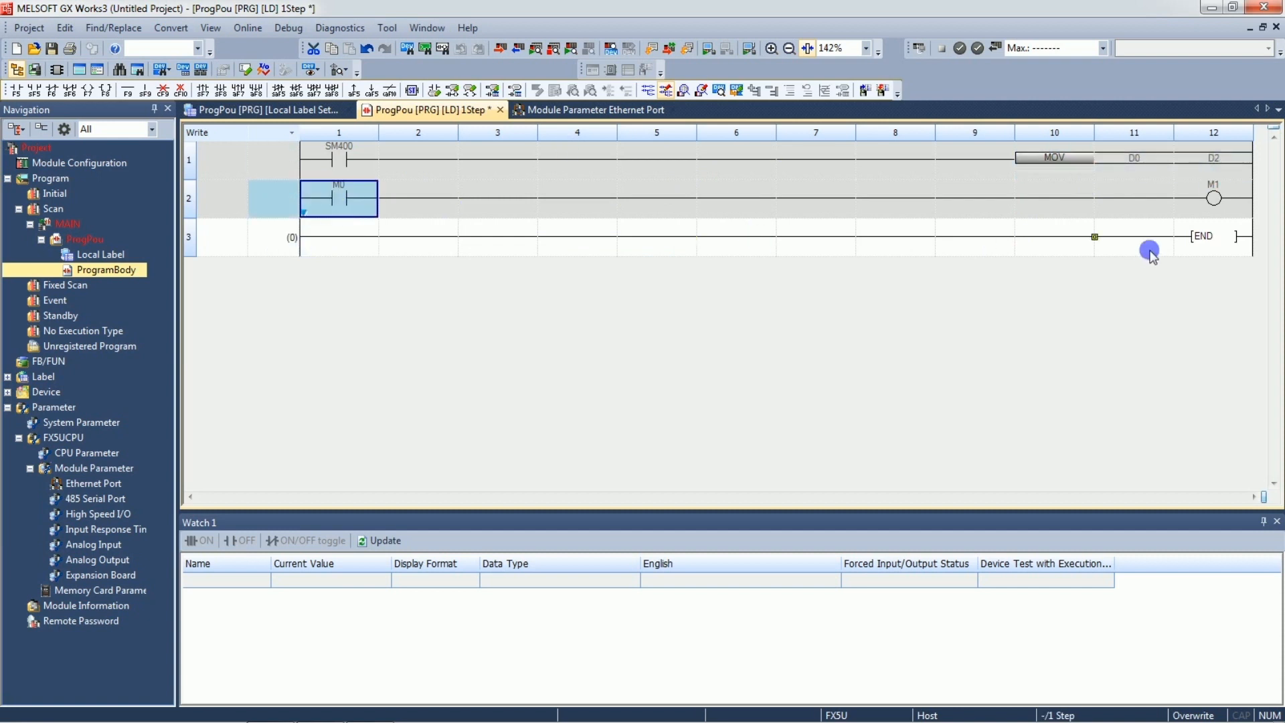
Run a communication test of the direct Ethernet connection to the CPU module and accept the connection destination settings
{"action": "left_click", "coordinate": [1219, 199]}
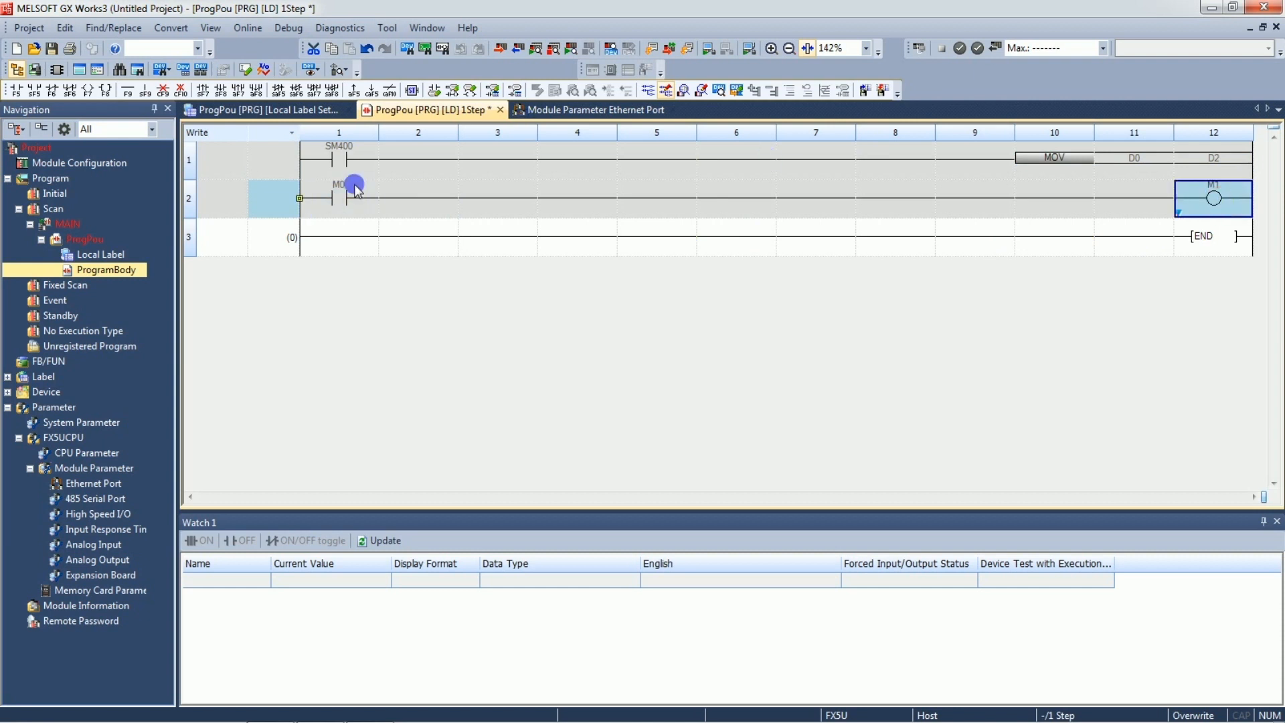
{"action": "left_click", "coordinate": [249, 28]}
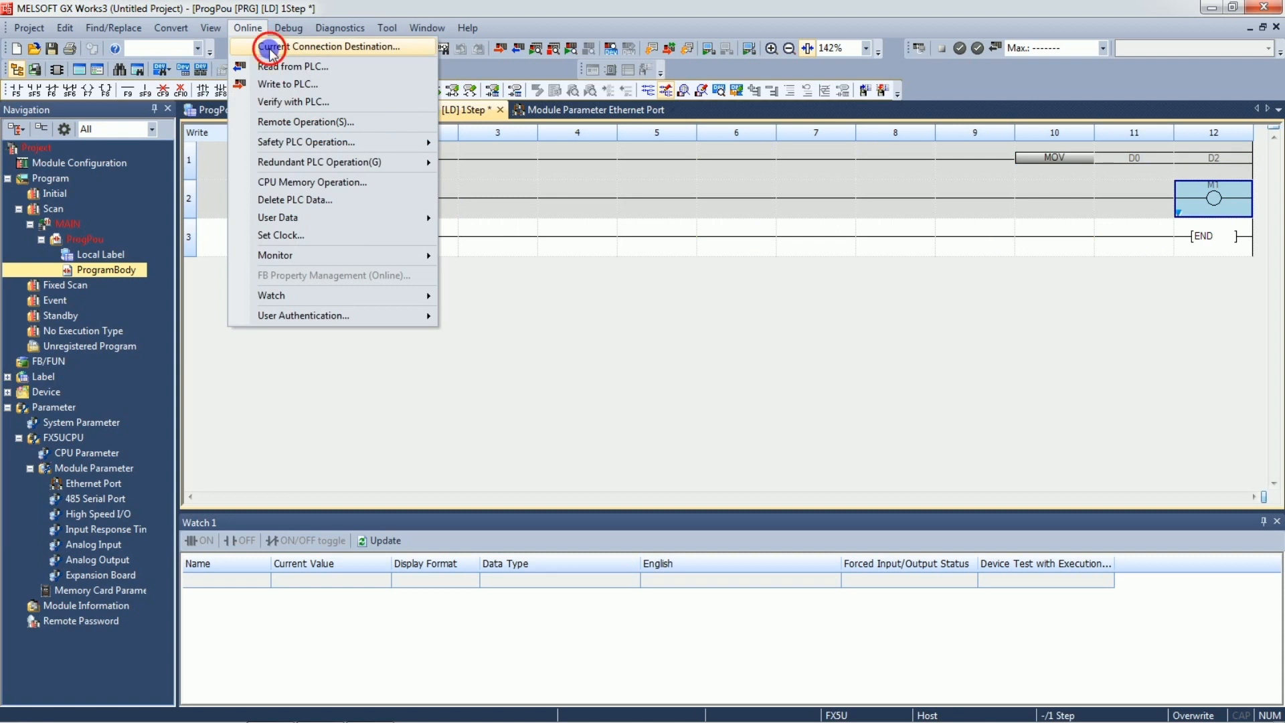
{"action": "left_click", "coordinate": [267, 46]}
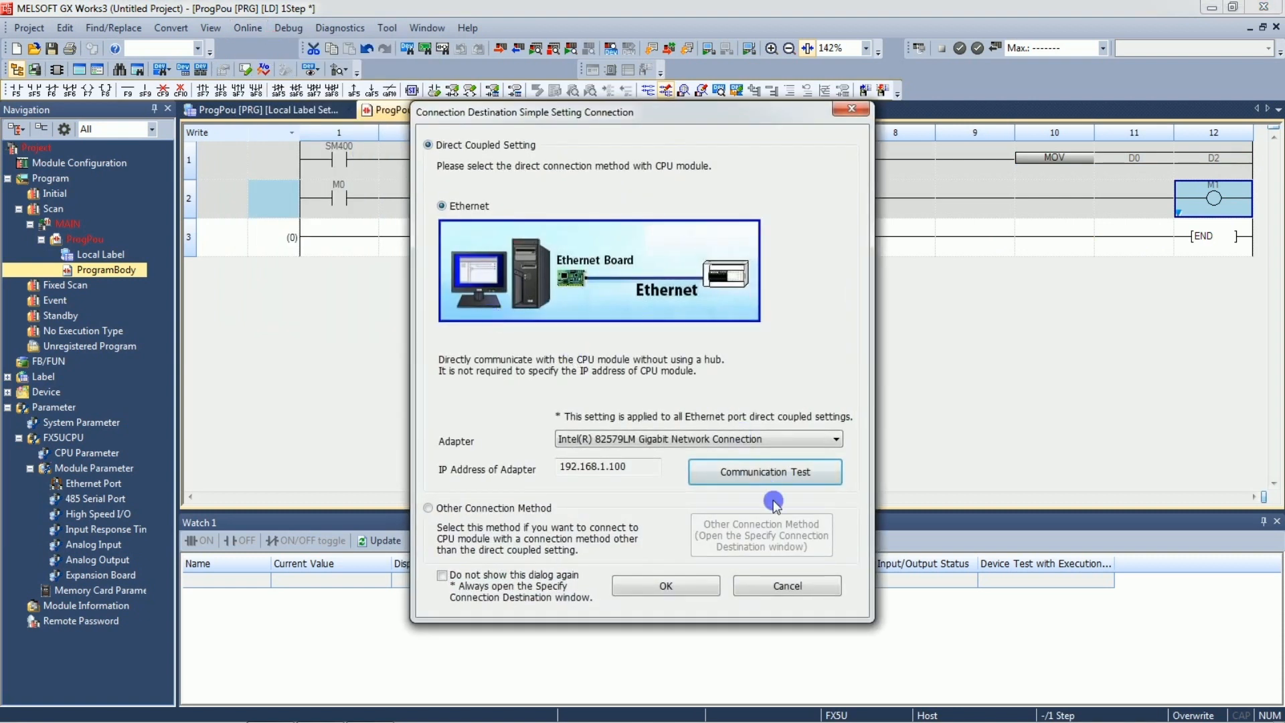
{"action": "left_click", "coordinate": [776, 477]}
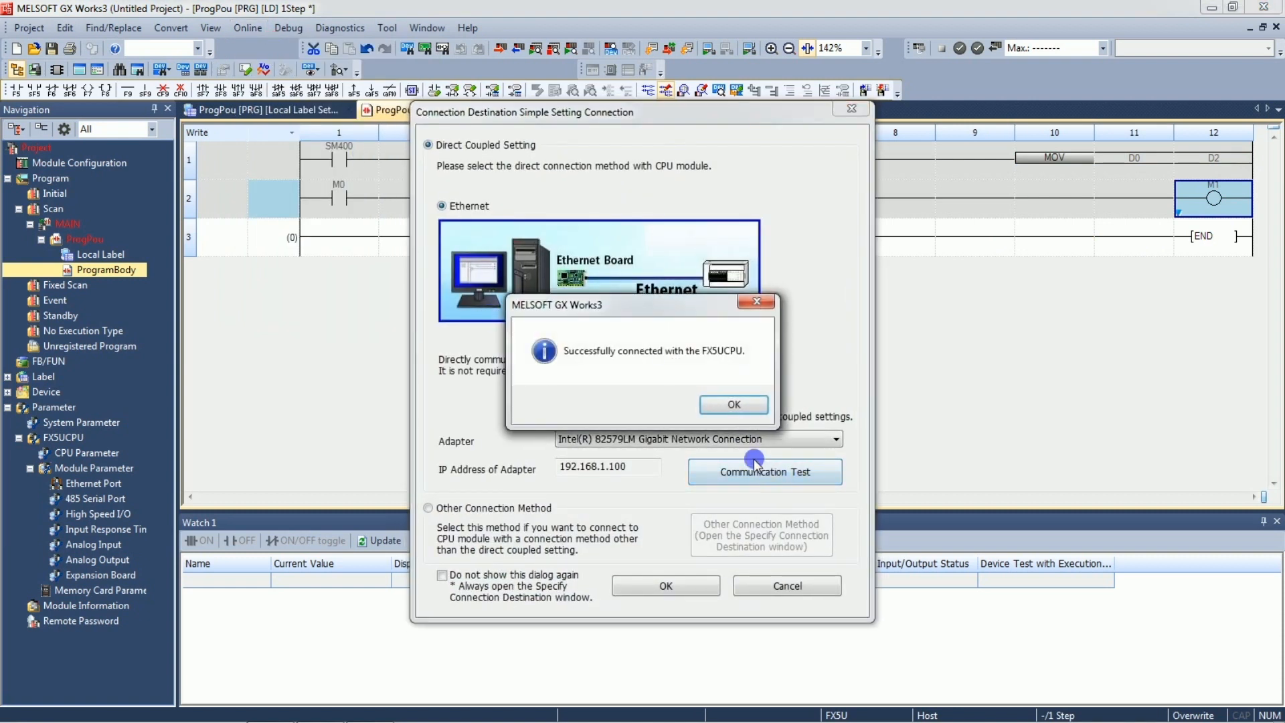
{"action": "left_click", "coordinate": [736, 406]}
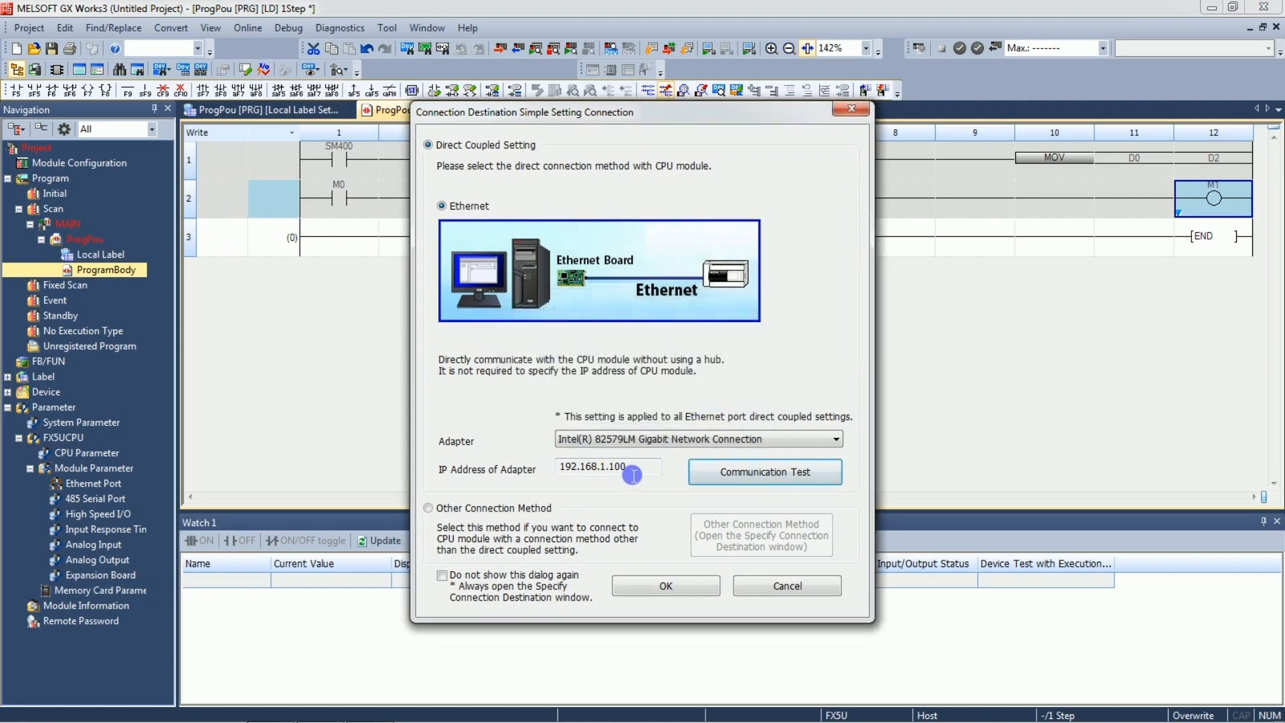
{"action": "left_click_drag", "start_coordinate": [632, 475], "coordinate": [547, 475]}
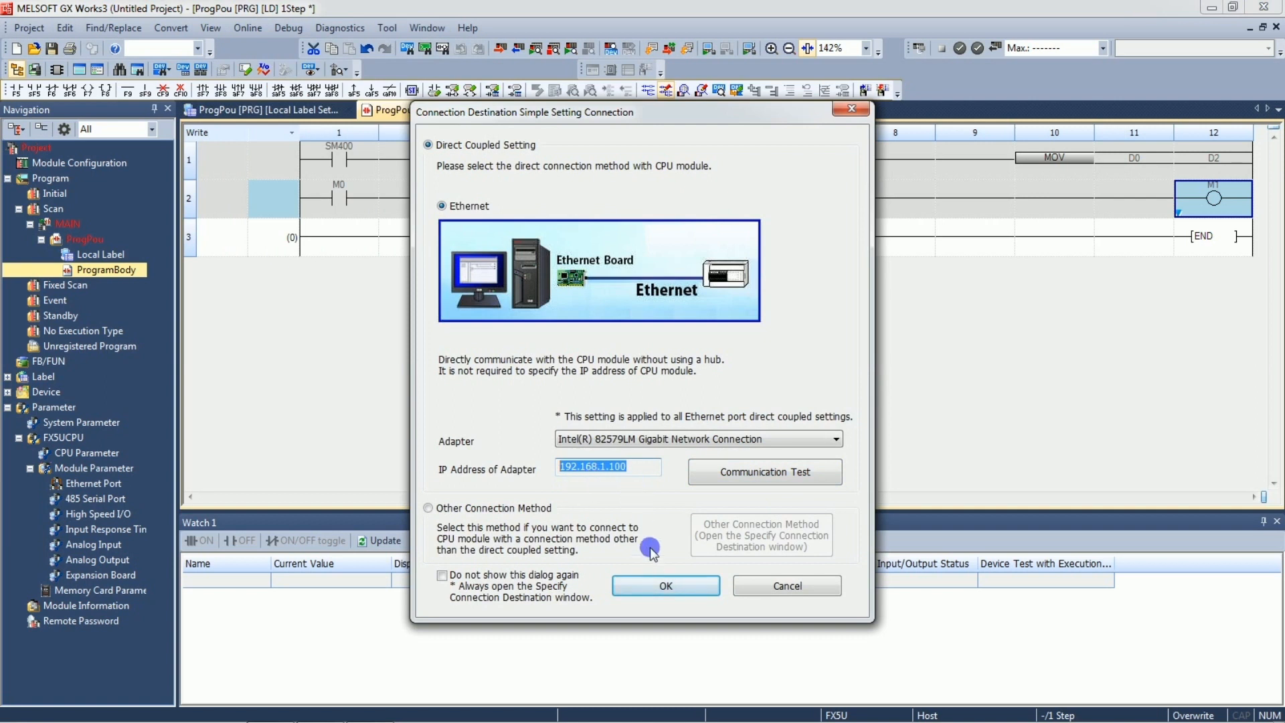
{"action": "left_click", "coordinate": [655, 585]}
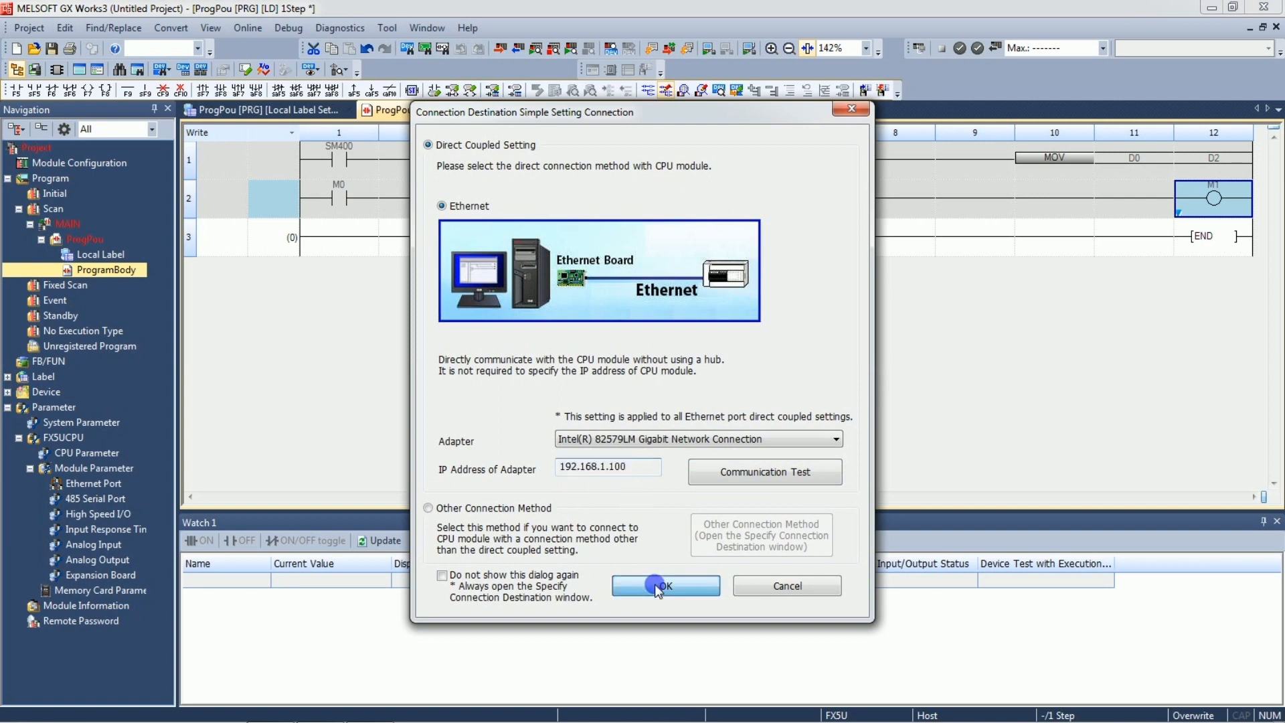
Try to write the project's parameters and program to the PLC, then close the online data operation
{"action": "left_click", "coordinate": [497, 49]}
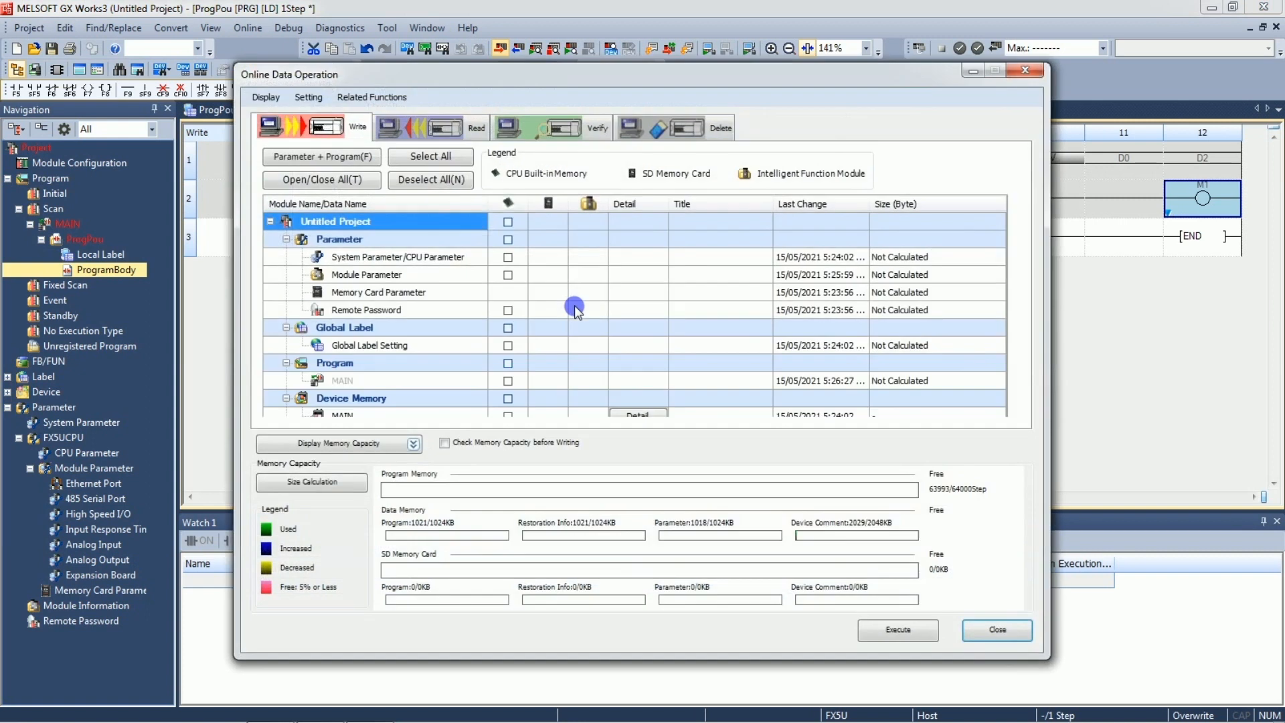
{"action": "left_click", "coordinate": [367, 159]}
{"action": "left_click", "coordinate": [899, 630]}
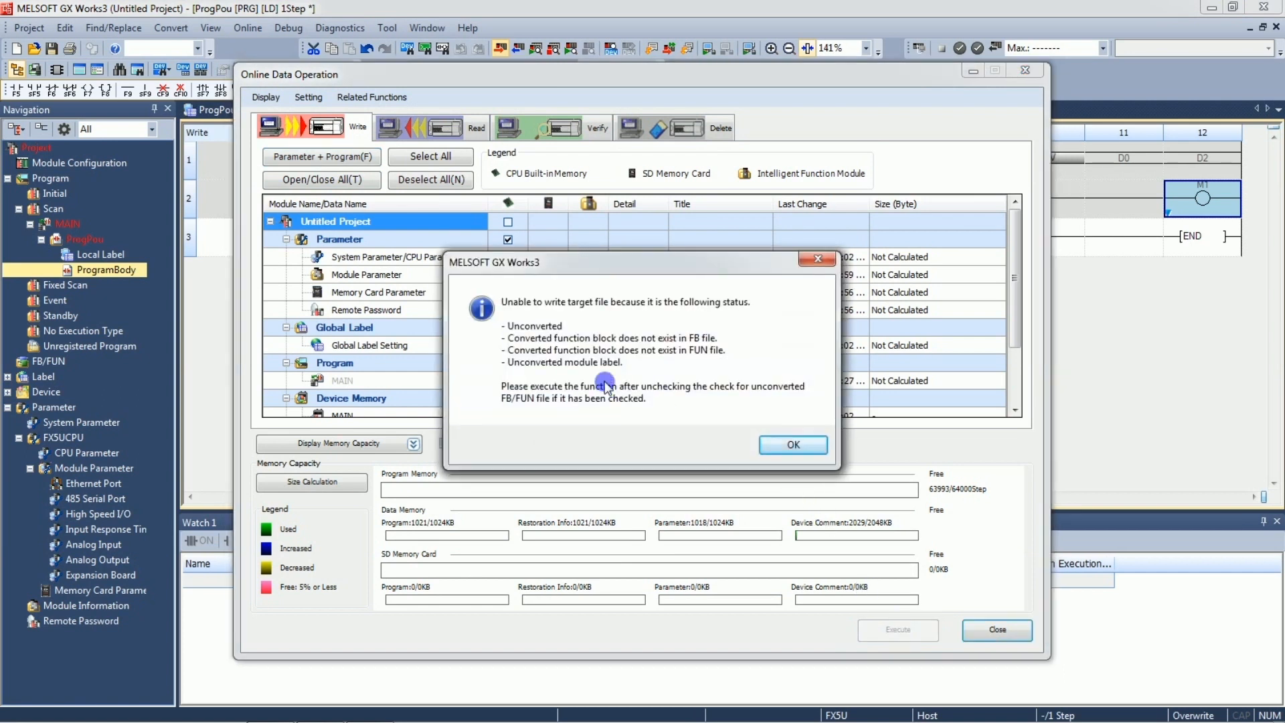
{"action": "left_click", "coordinate": [773, 442]}
{"action": "left_click", "coordinate": [989, 628]}
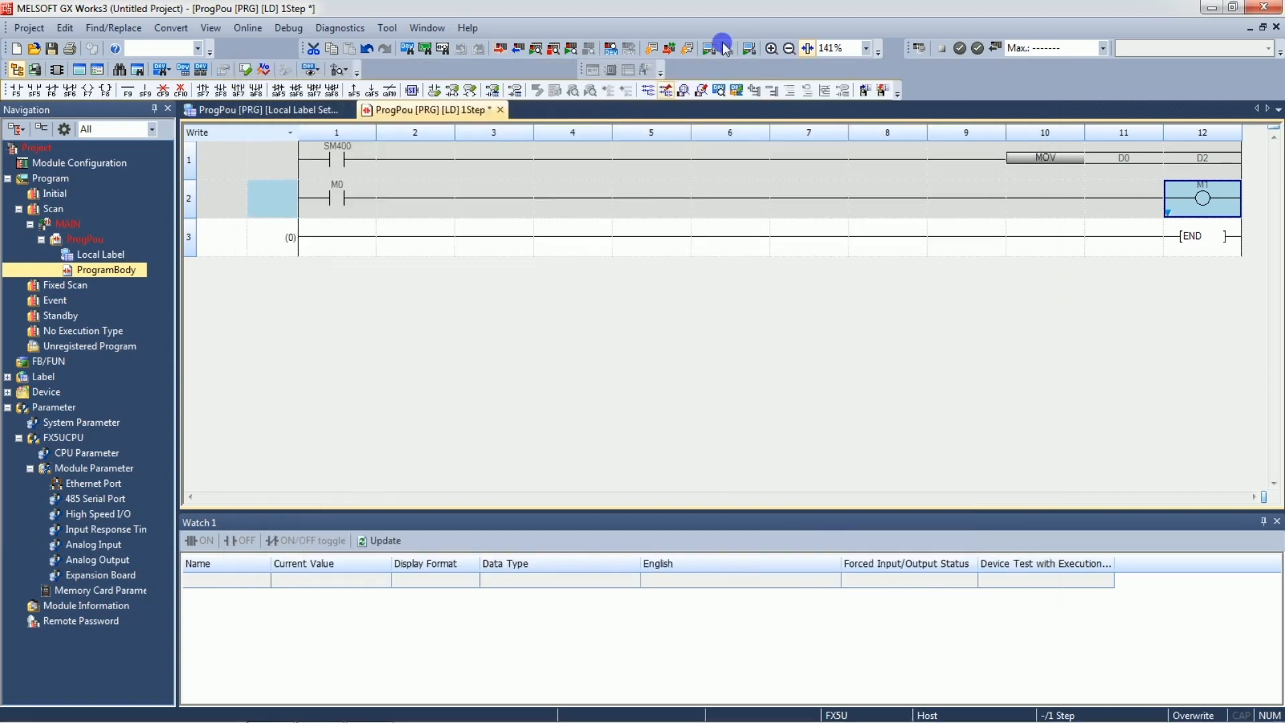
Rebuild all programs in the project and select its parameters and program for writing to the PLC
{"action": "left_click", "coordinate": [687, 51]}
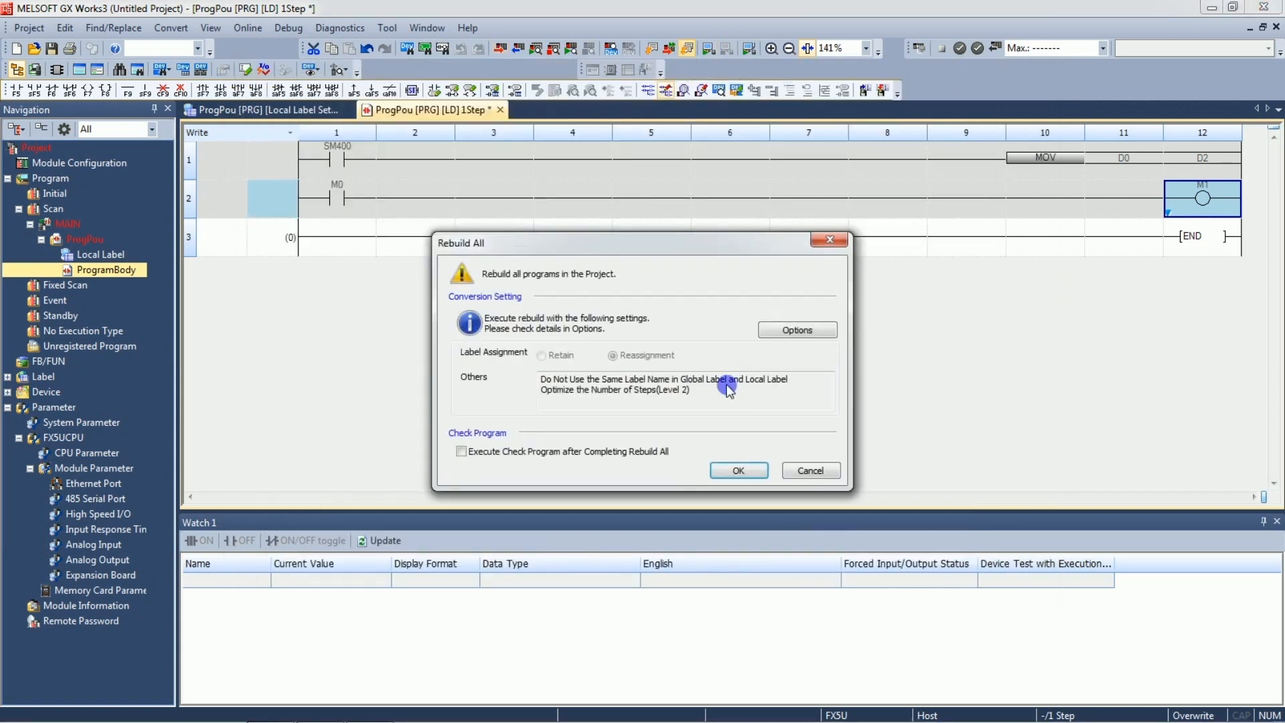
{"action": "key", "text": "shift+alt+F4"}
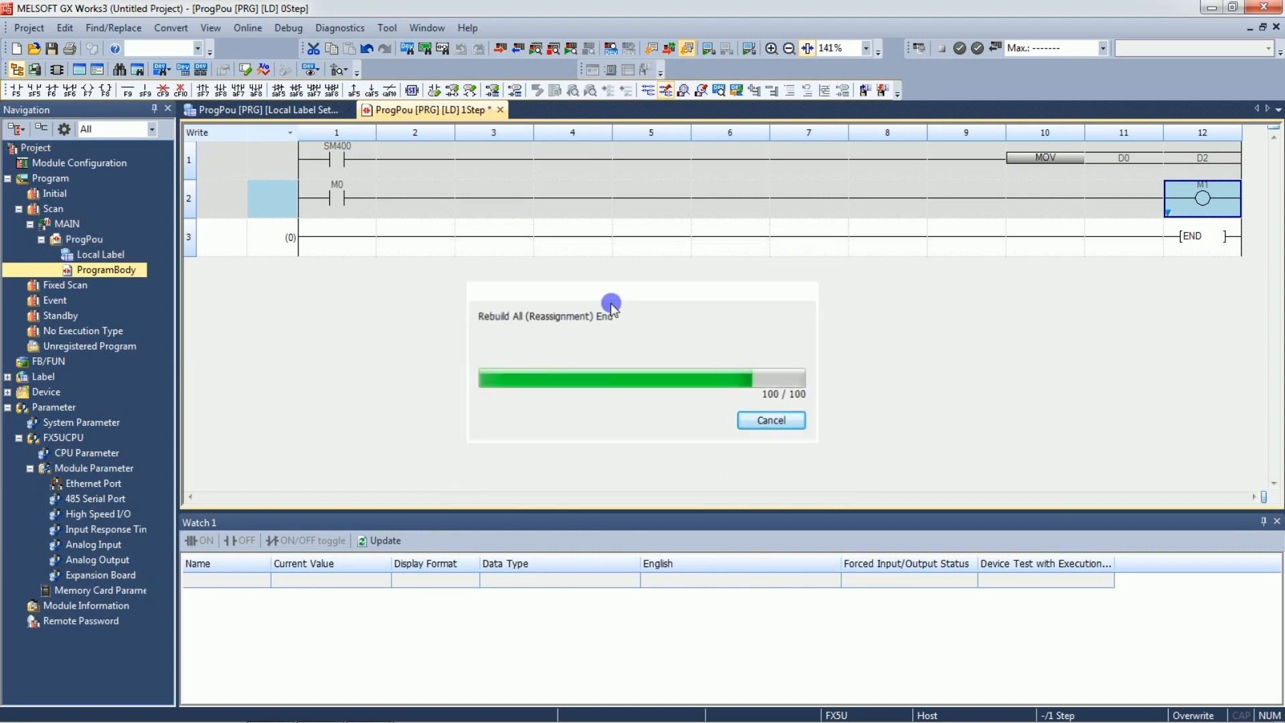
{"action": "left_click", "coordinate": [502, 49]}
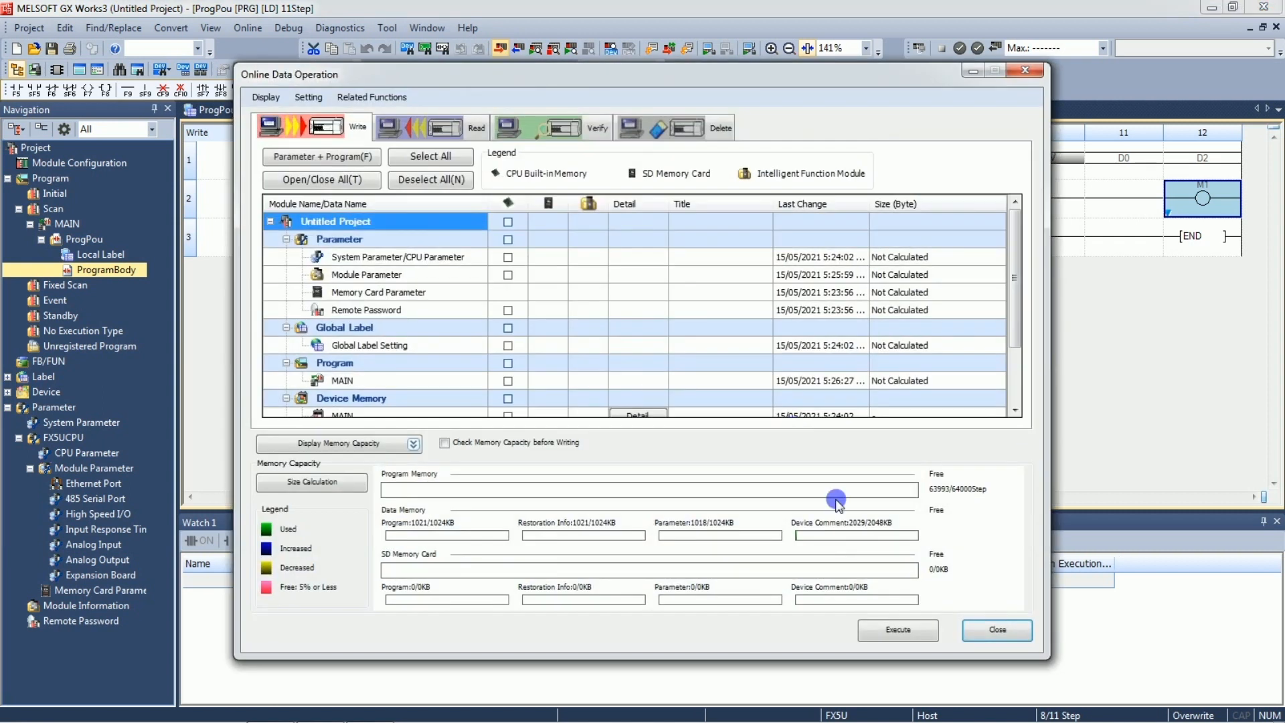
{"action": "left_click", "coordinate": [322, 160]}
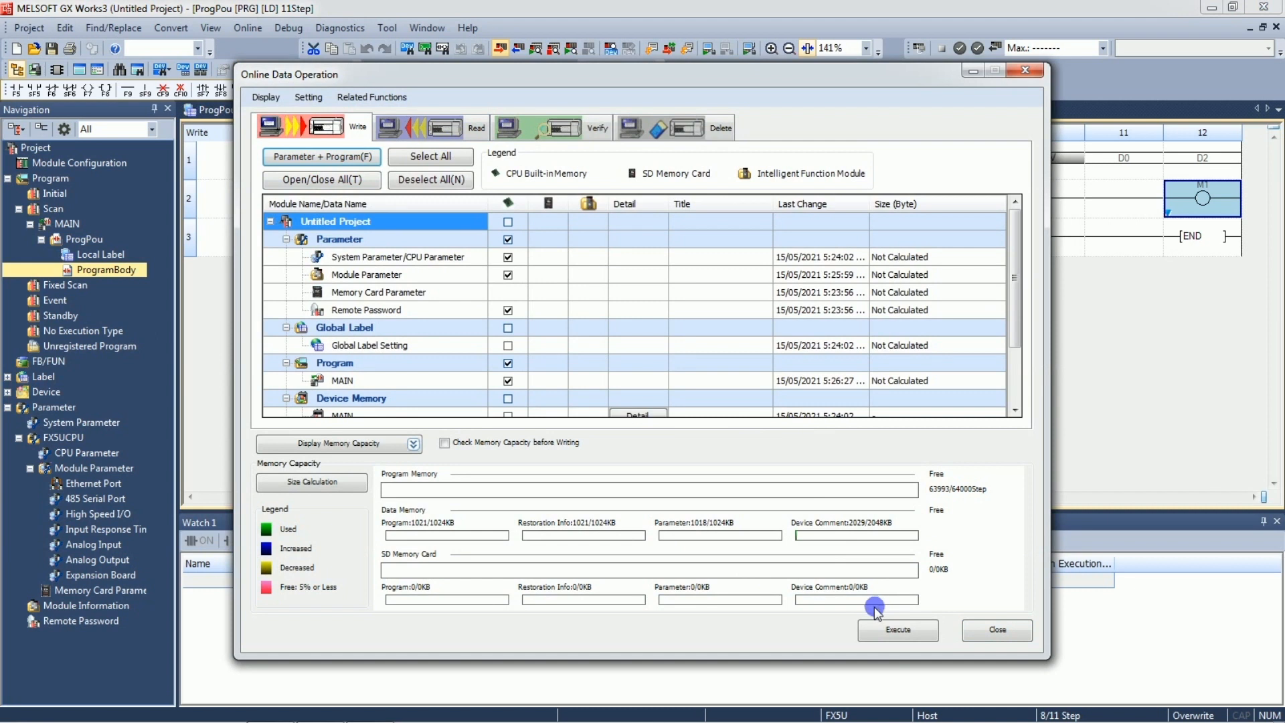
Execute the write to the PLC after a remote STOP, overwriting all existing files, and close the online data operation
{"action": "left_click", "coordinate": [891, 636]}
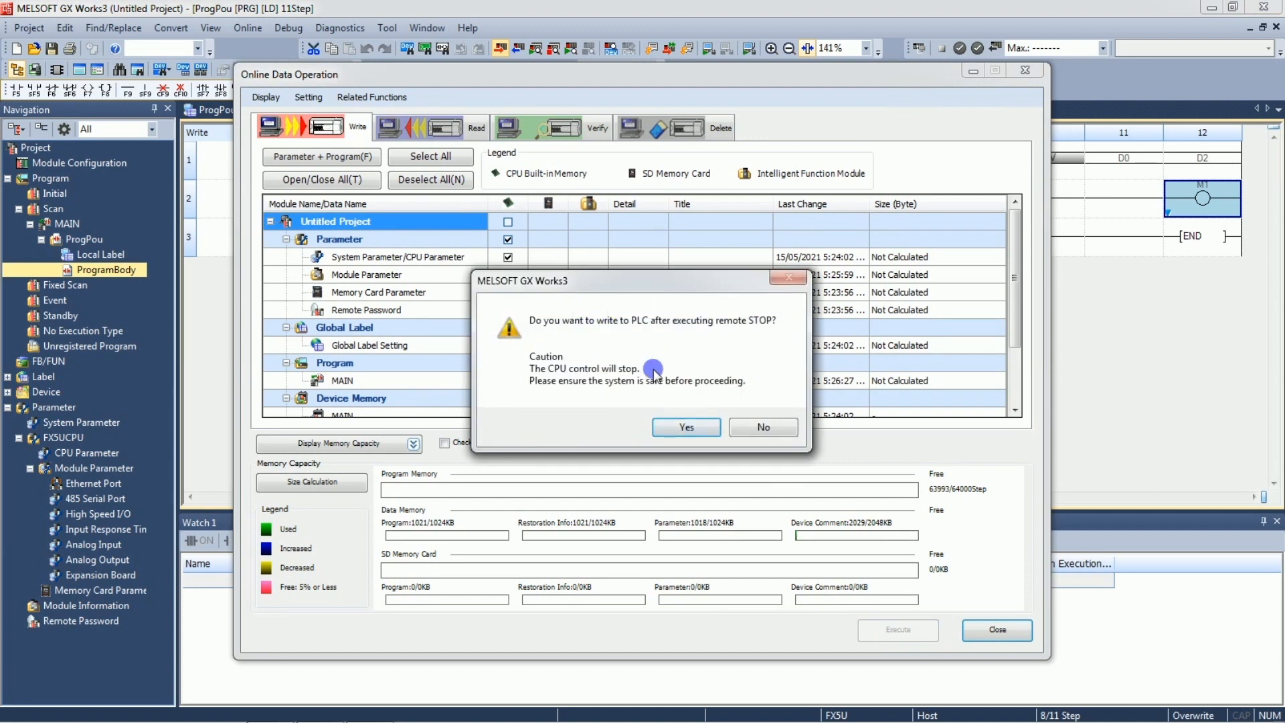
{"action": "left_click", "coordinate": [686, 423]}
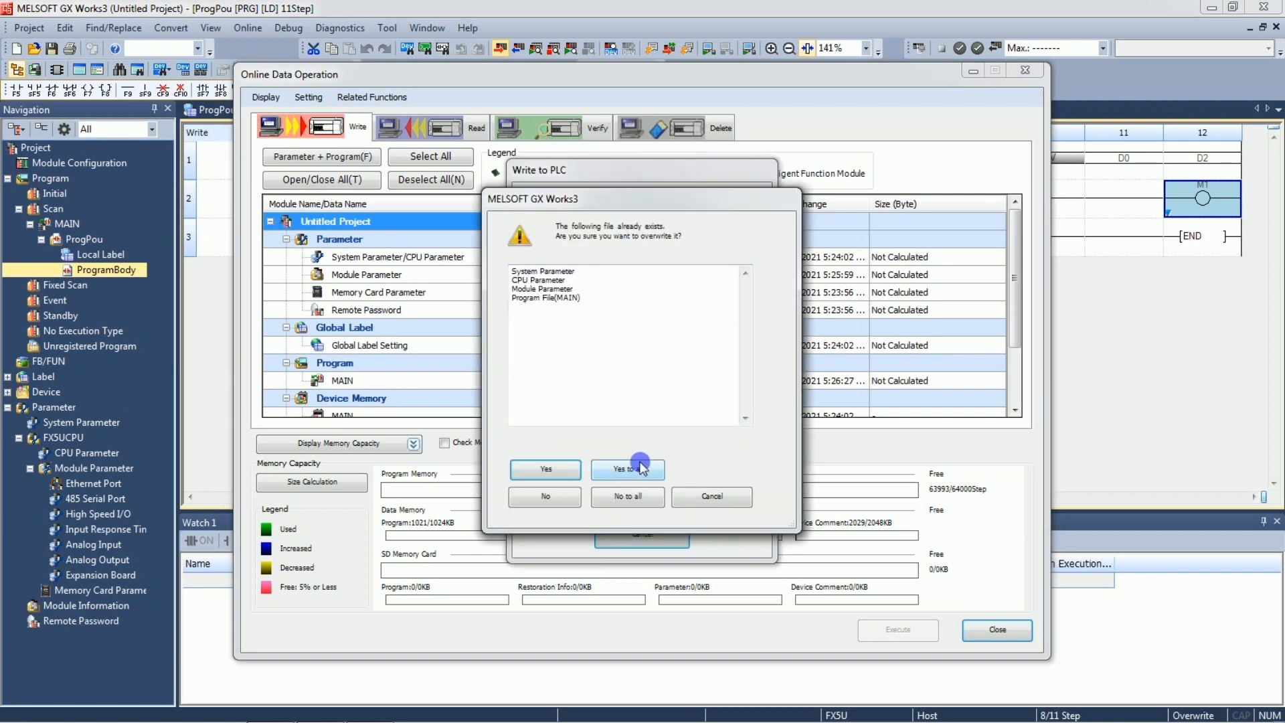
{"action": "left_click", "coordinate": [641, 477]}
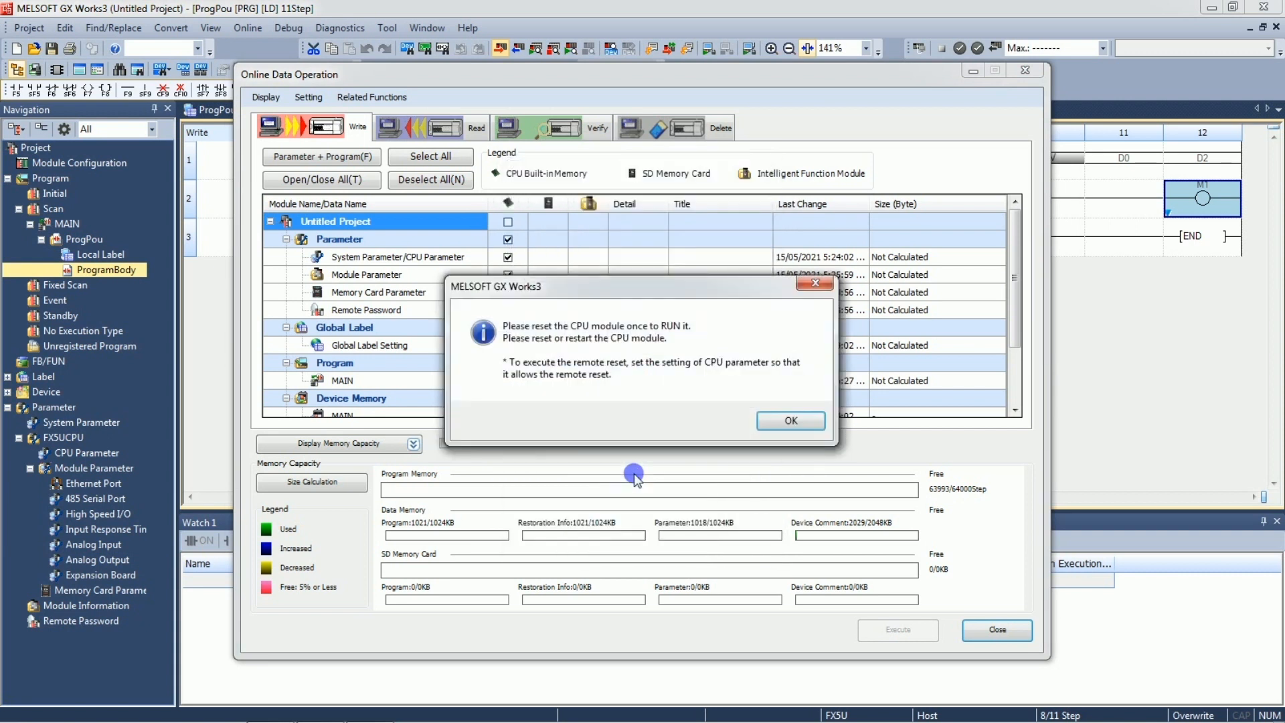
{"action": "left_click", "coordinate": [801, 423]}
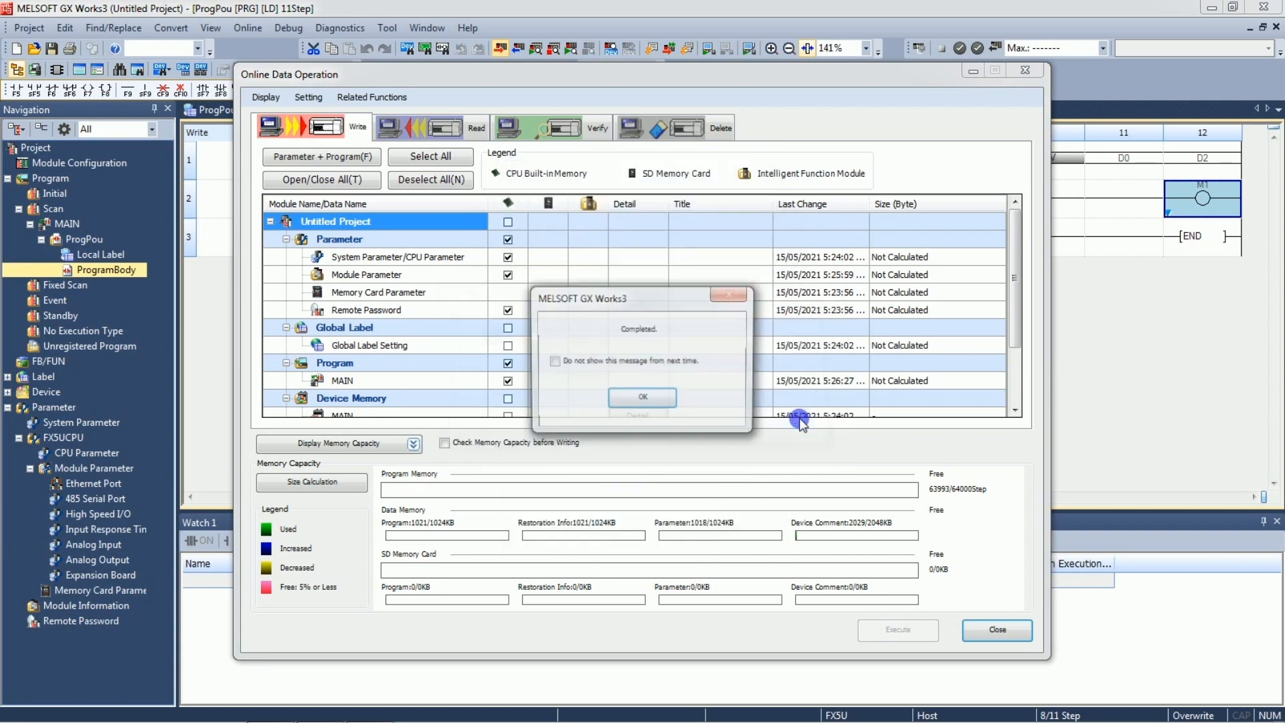
{"action": "left_click", "coordinate": [667, 400]}
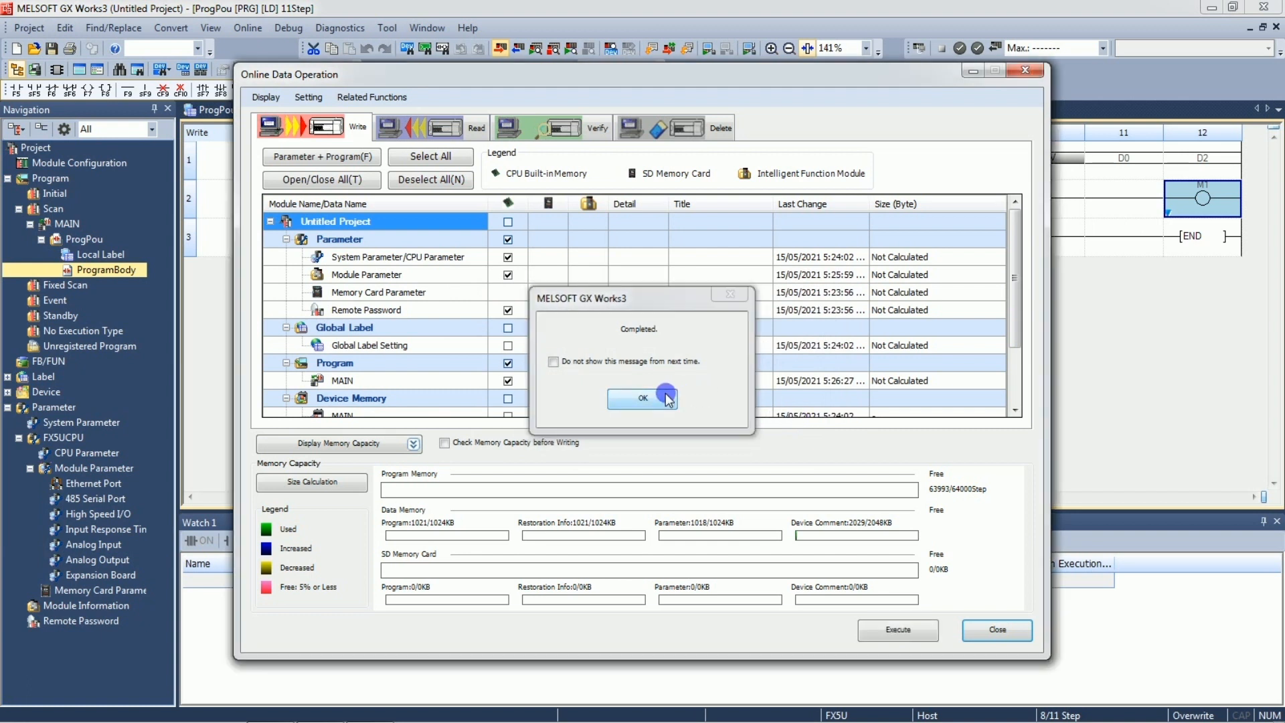
{"action": "left_click", "coordinate": [1011, 632]}
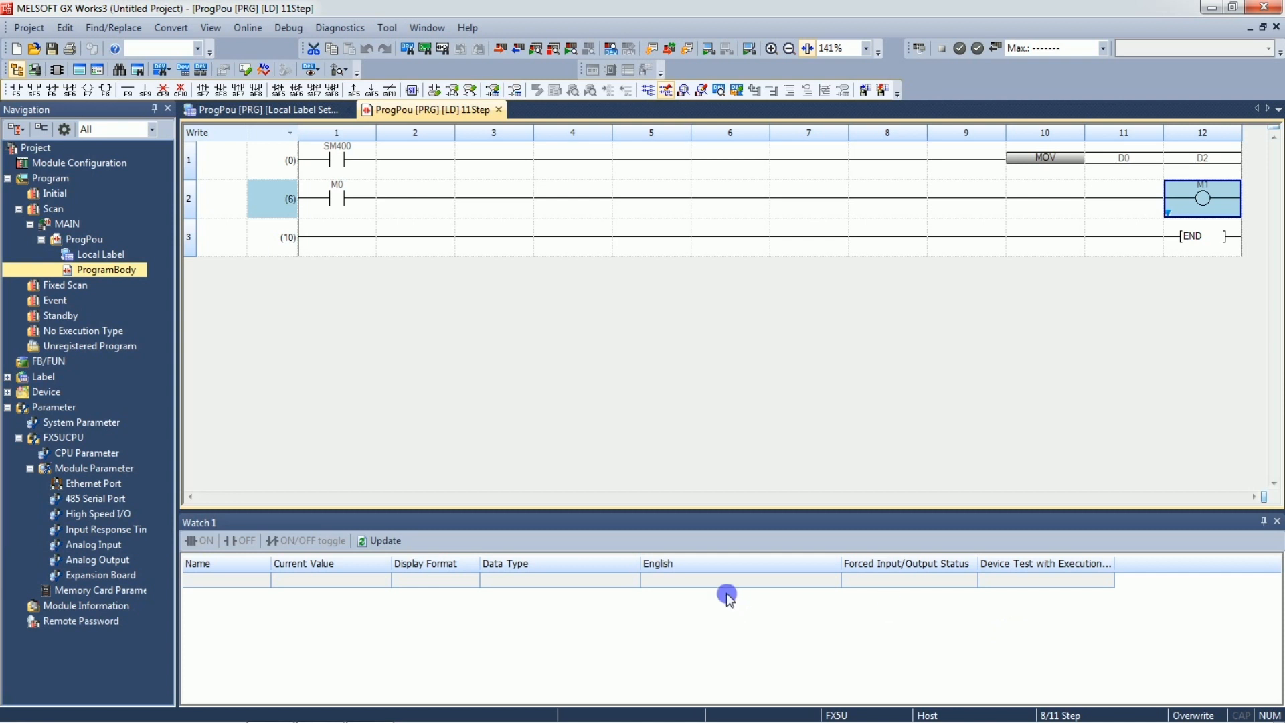
Find and open OPC Servers Configuration from the Windows programs
{"action": "left_click", "coordinate": [22, 708]}
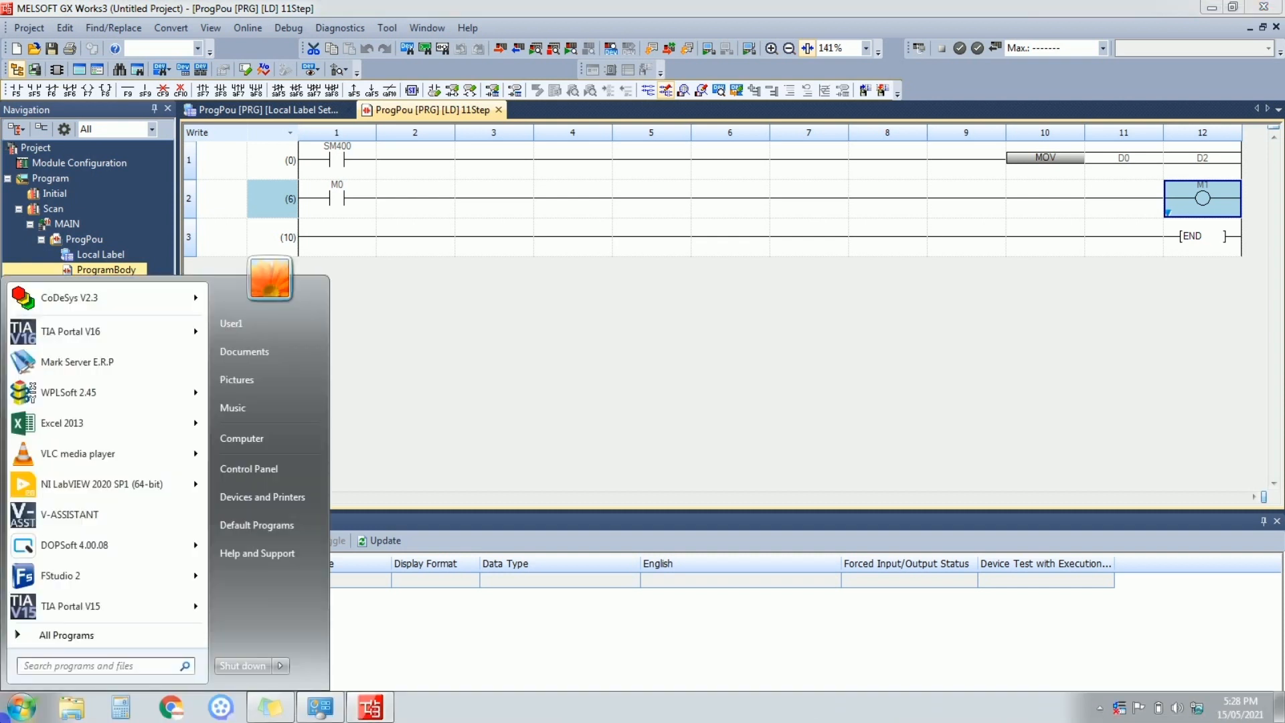
{"action": "type", "text": "opc"}
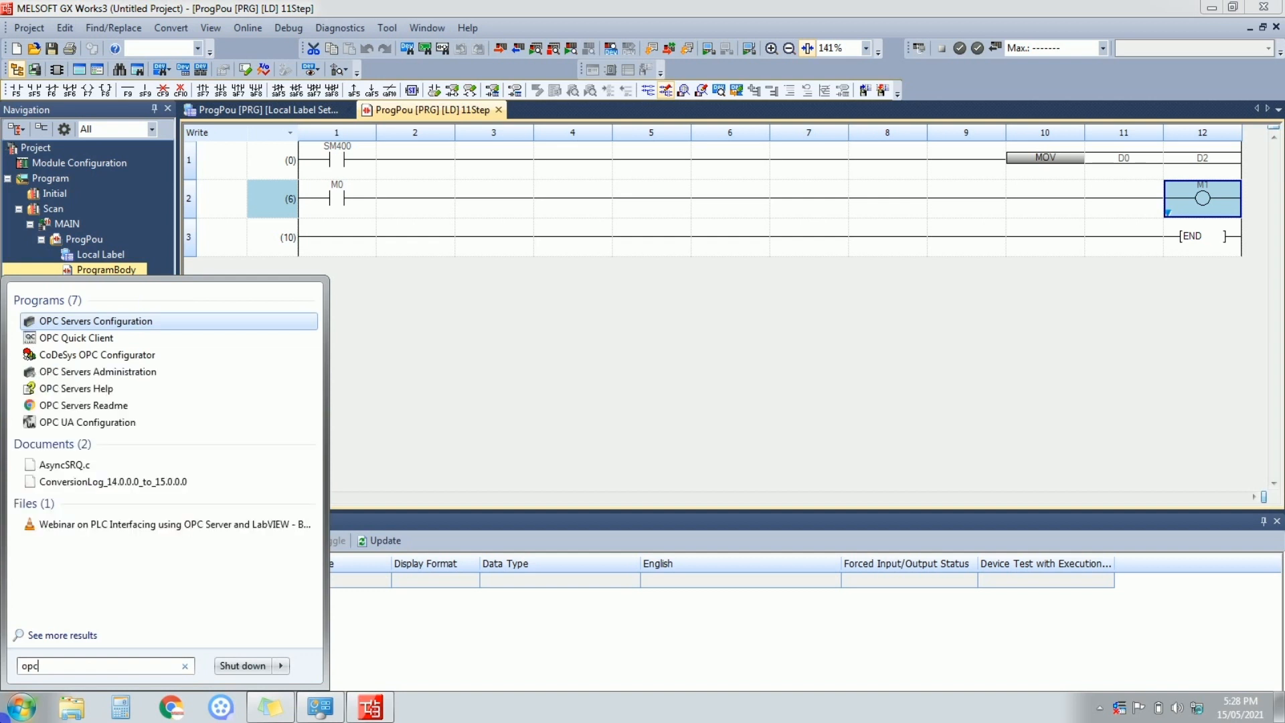
{"action": "left_click", "coordinate": [76, 323]}
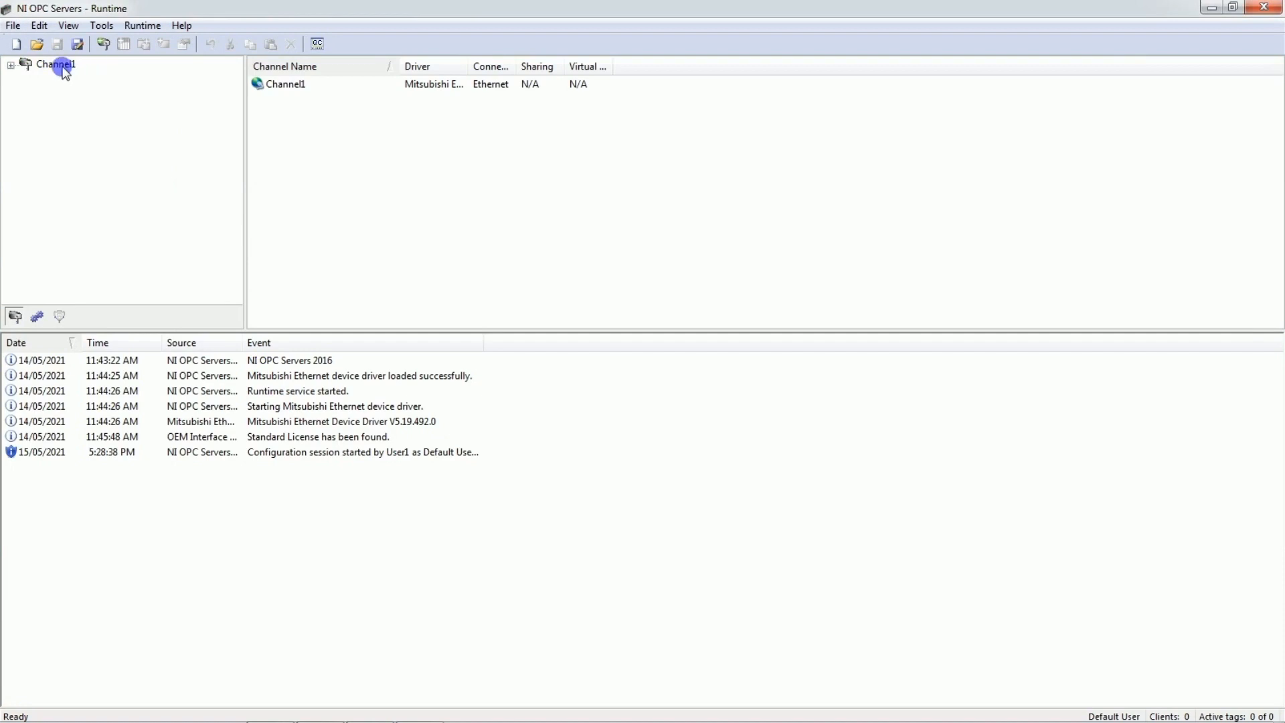
Create a new OPC server project and let it replace the current runtime project
{"action": "left_click", "coordinate": [57, 65]}
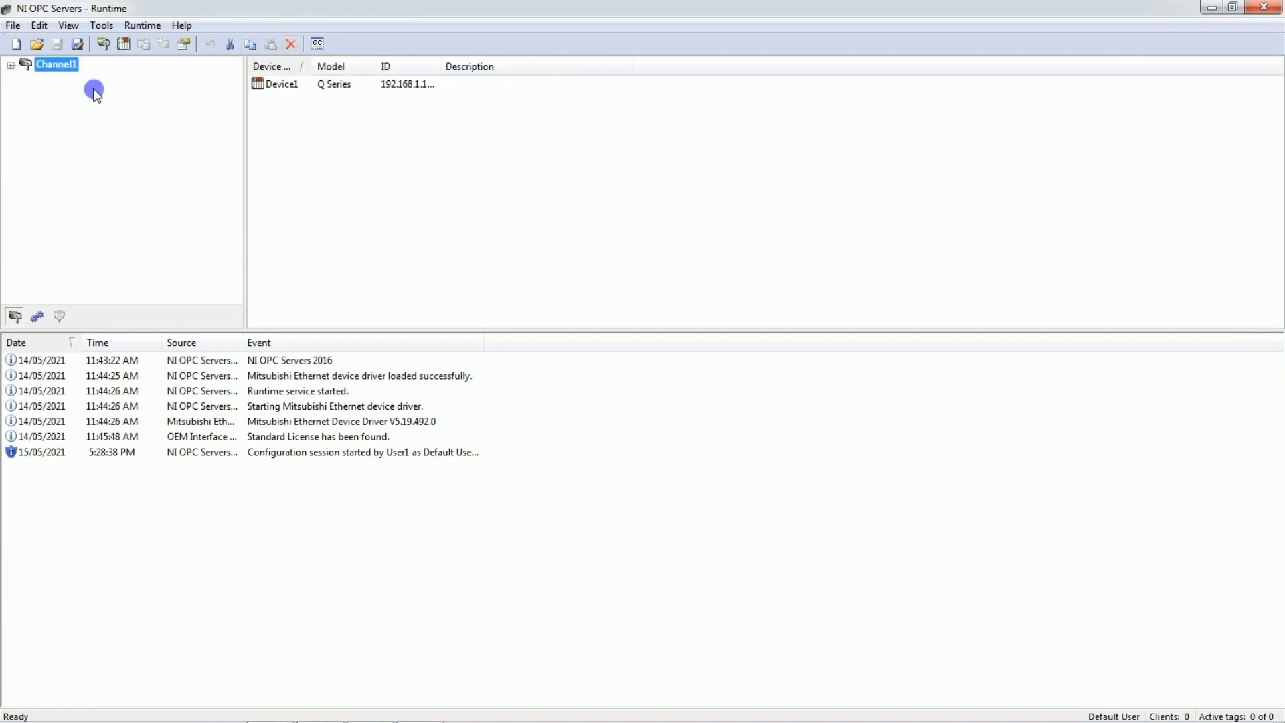
{"action": "left_click", "coordinate": [12, 26]}
{"action": "left_click", "coordinate": [12, 27]}
{"action": "left_click", "coordinate": [13, 28]}
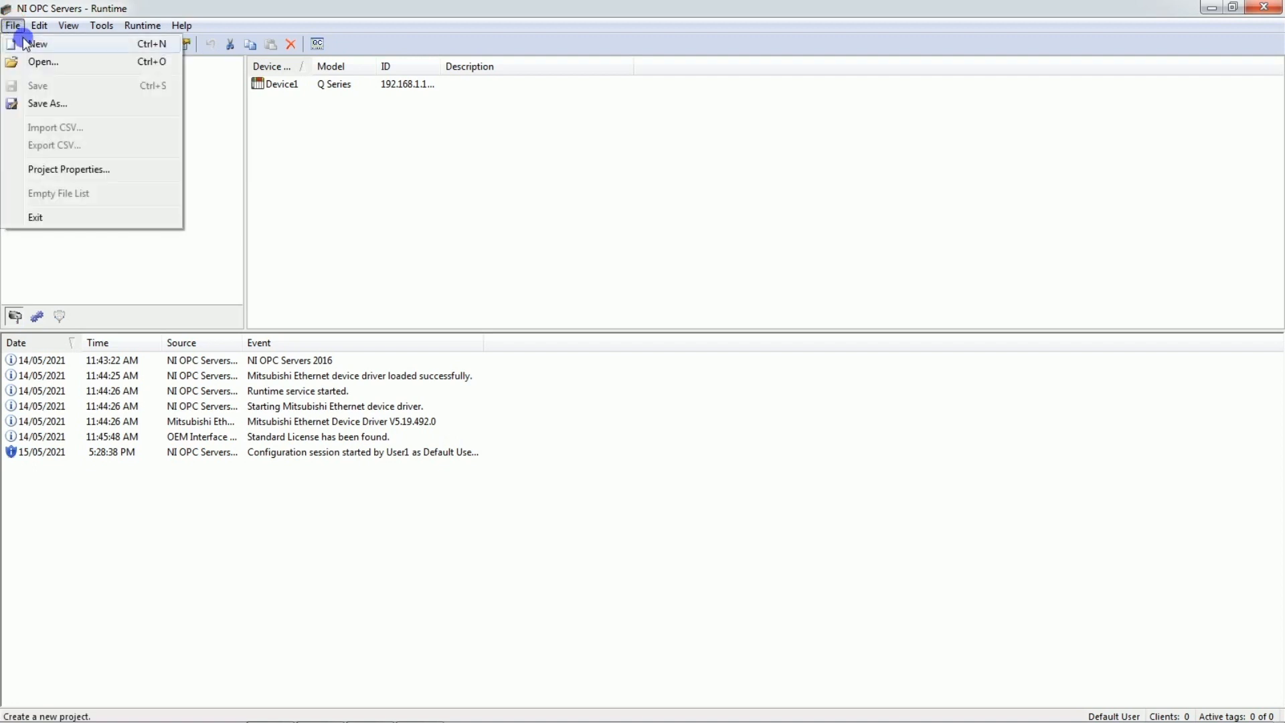
{"action": "left_click", "coordinate": [28, 45]}
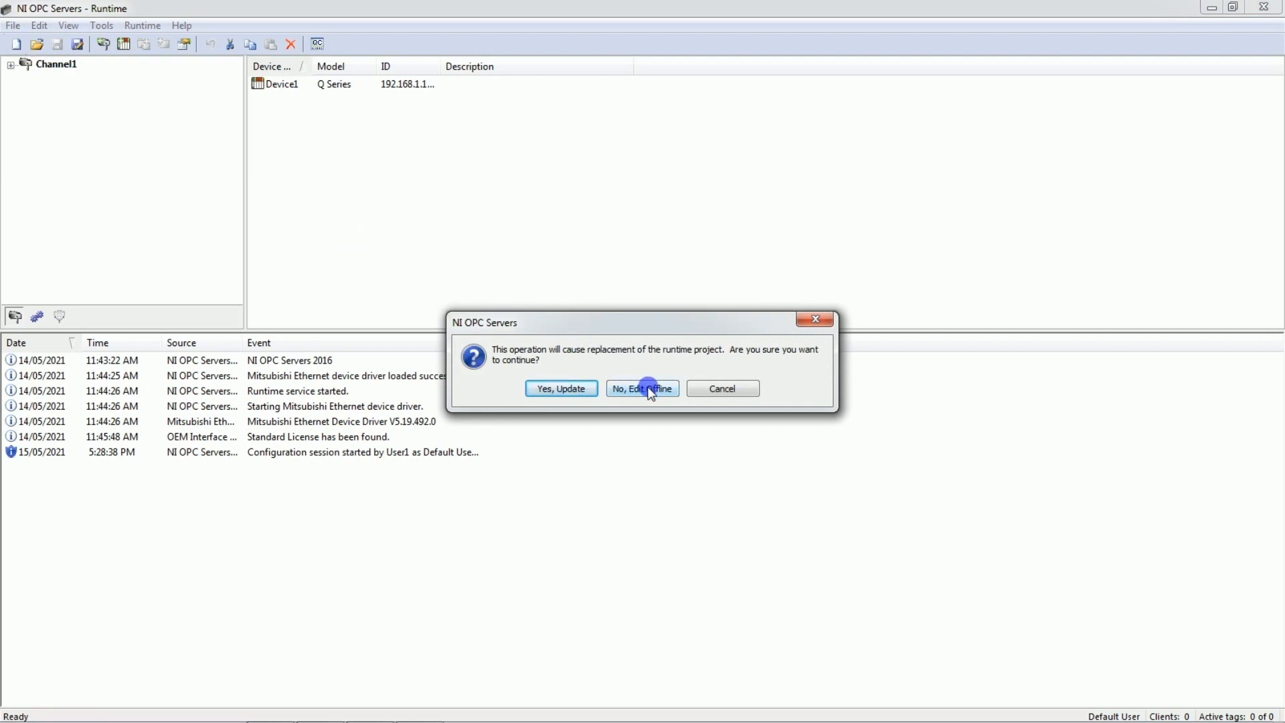
{"action": "left_click", "coordinate": [585, 388]}
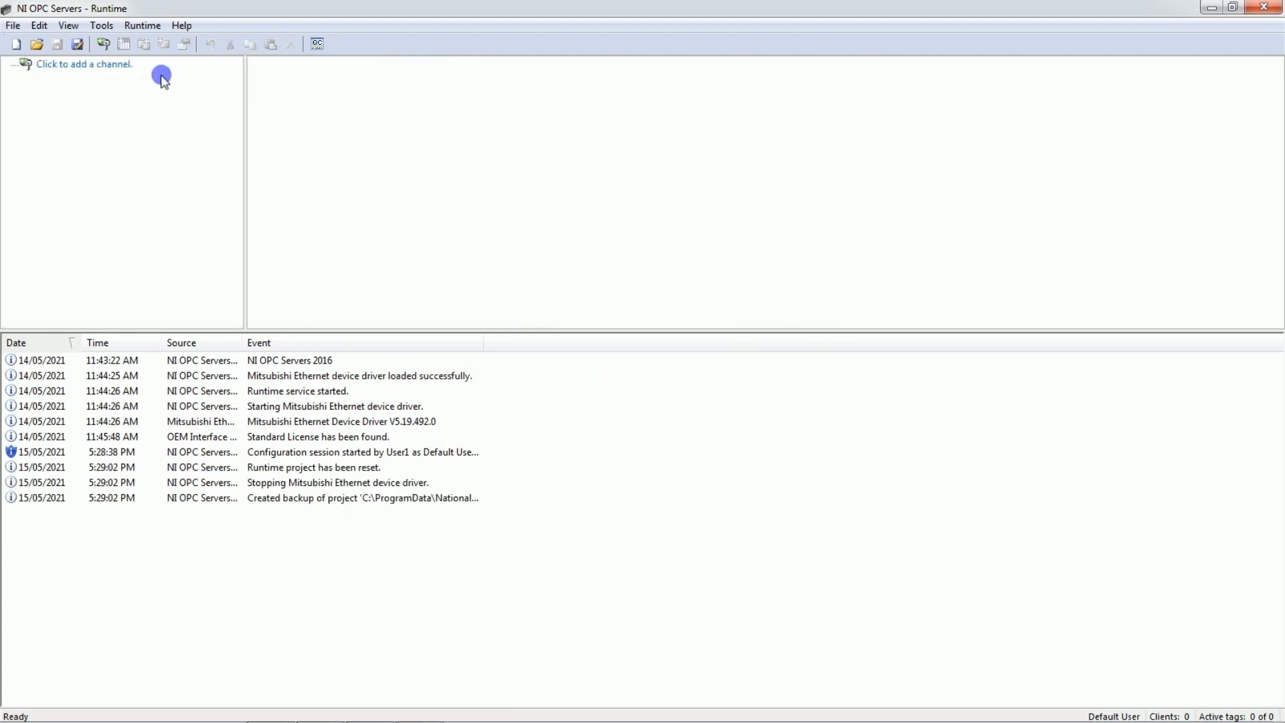
Add a channel named Channel1 and assign it the Mitsubishi Ethernet device driver
{"action": "left_click", "coordinate": [64, 66]}
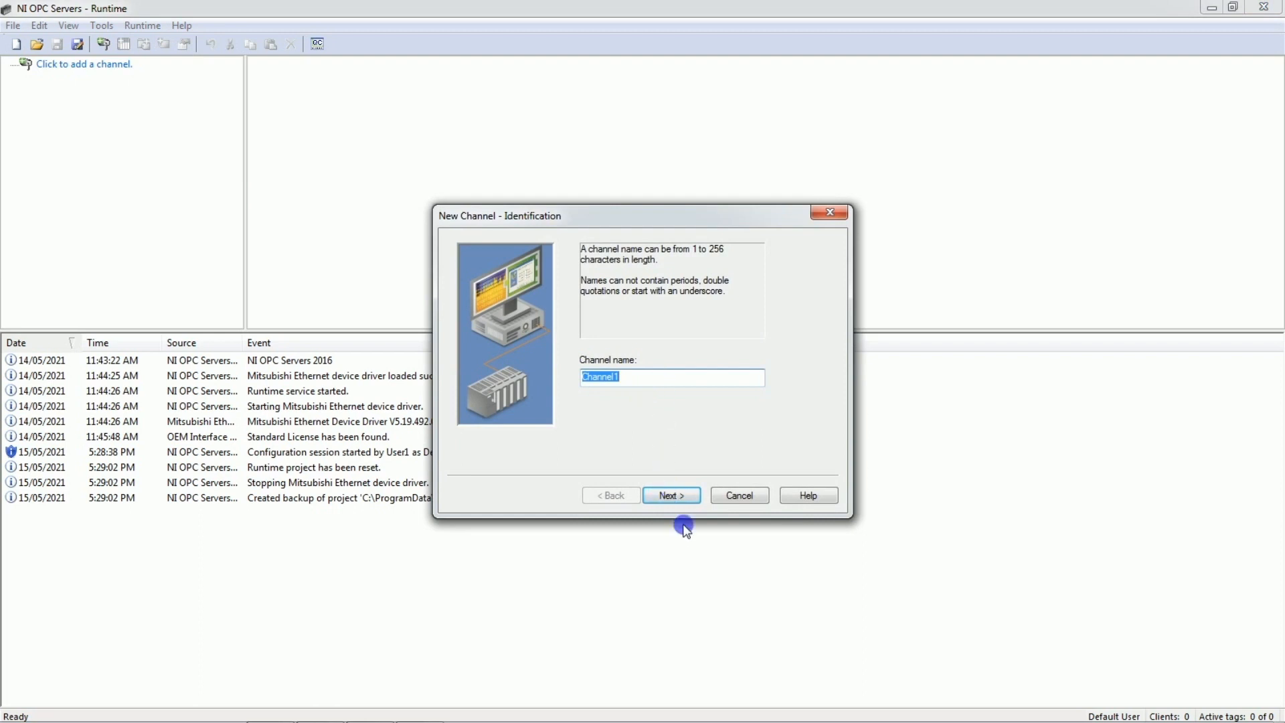
{"action": "left_click", "coordinate": [680, 500]}
{"action": "left_click", "coordinate": [674, 379]}
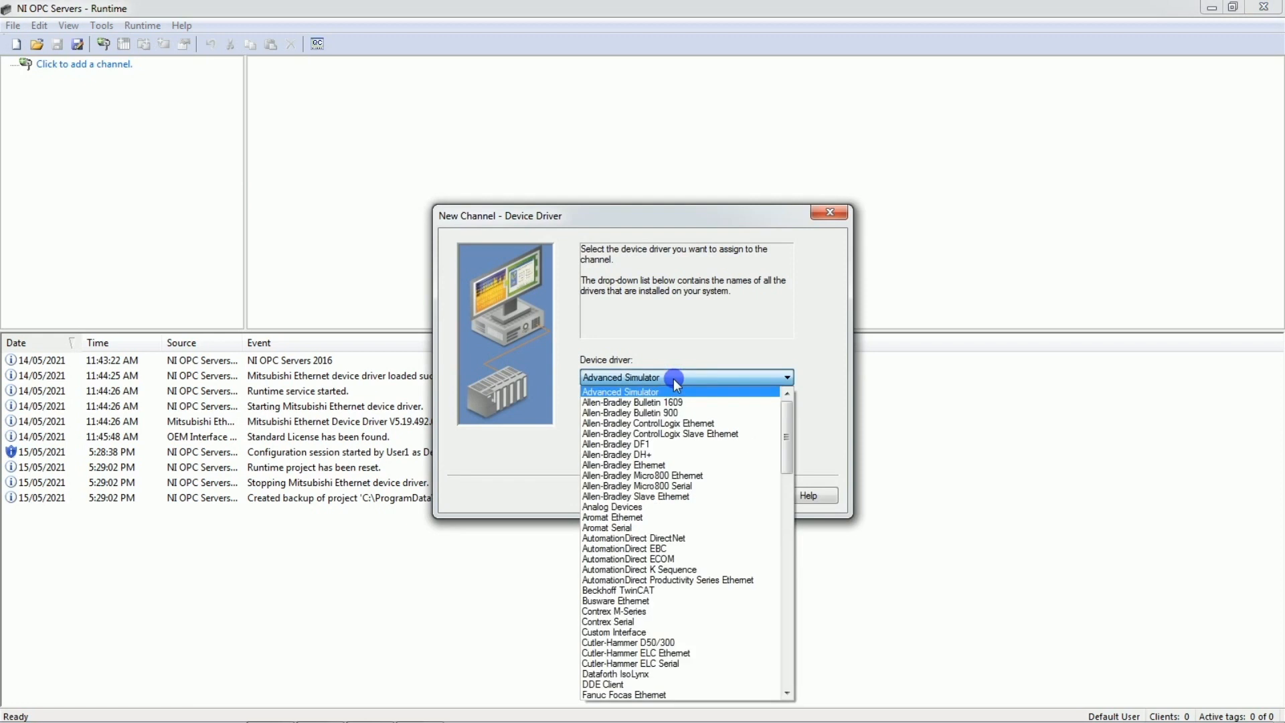
{"action": "type", "text": "mit"}
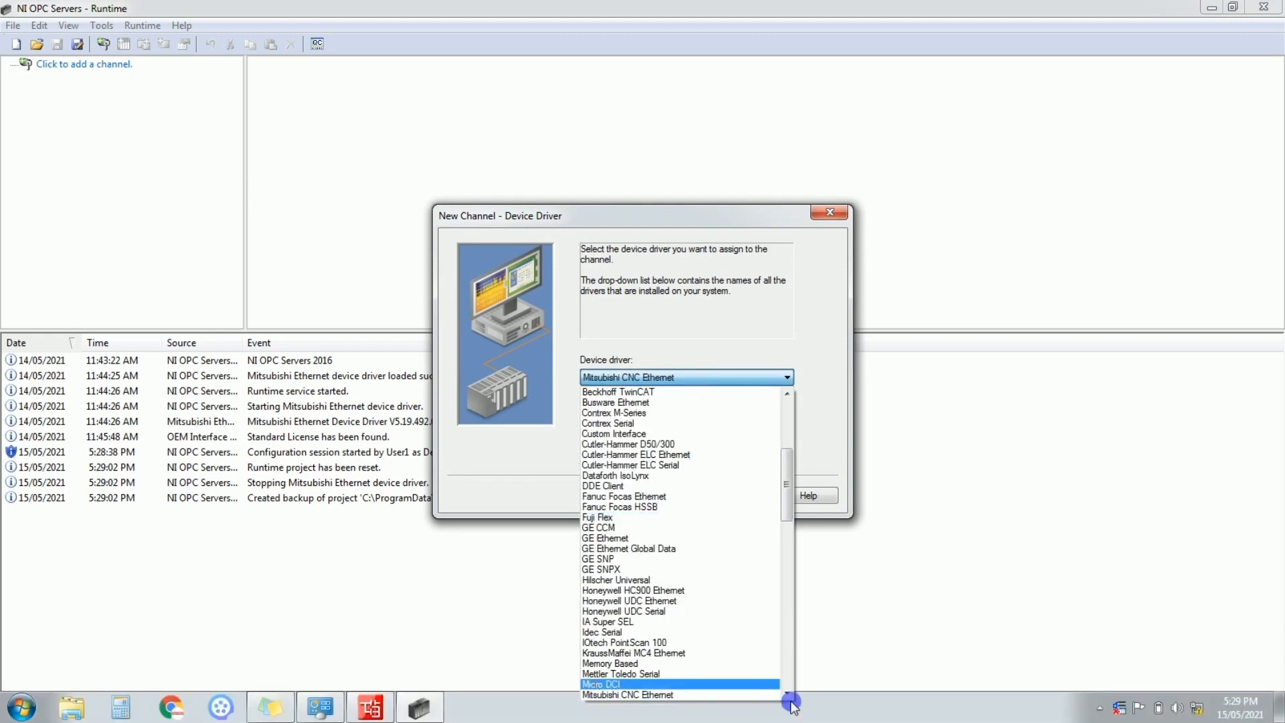
{"action": "left_click", "coordinate": [787, 694]}
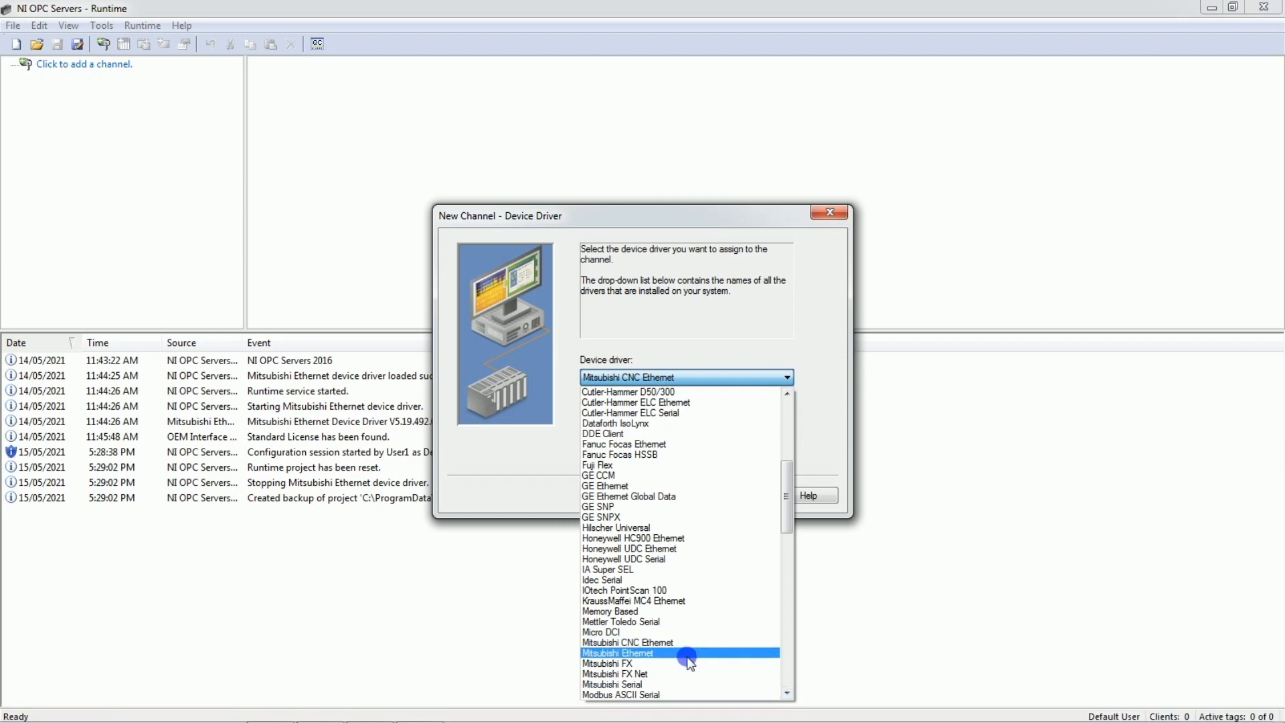
{"action": "left_click", "coordinate": [688, 655]}
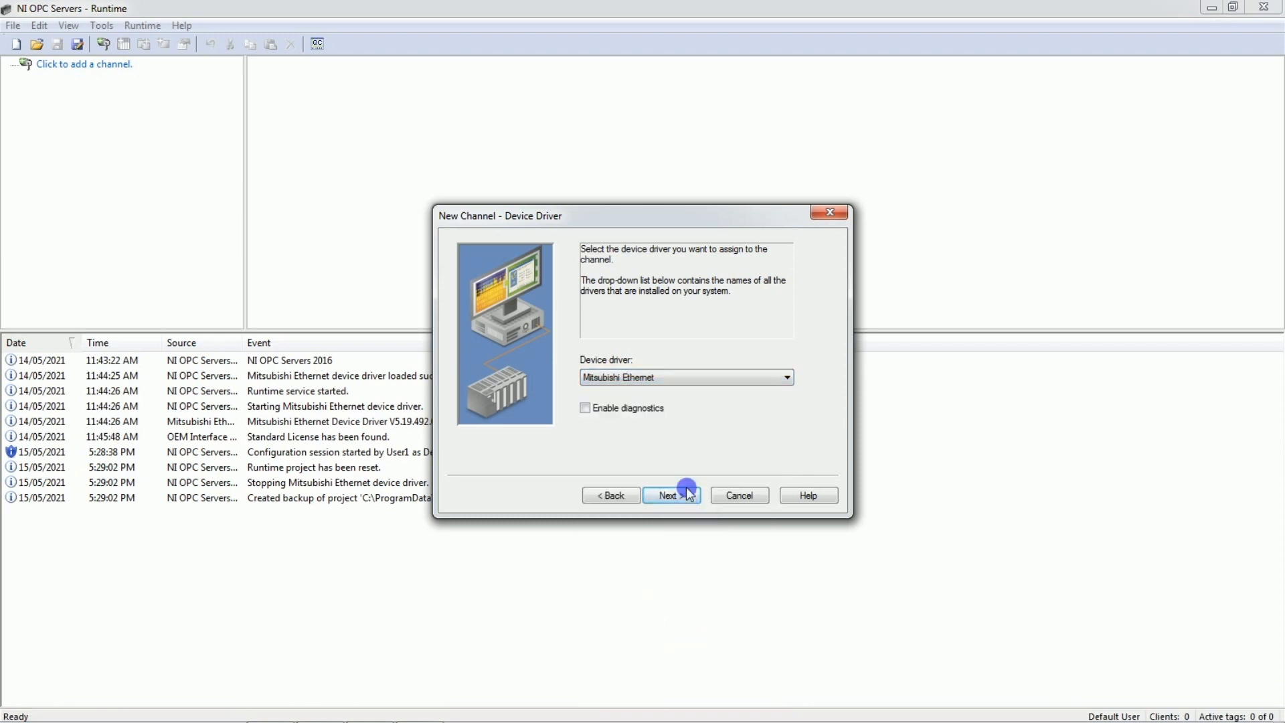
Choose Default as the network adapter for the new channel
{"action": "left_click", "coordinate": [672, 497]}
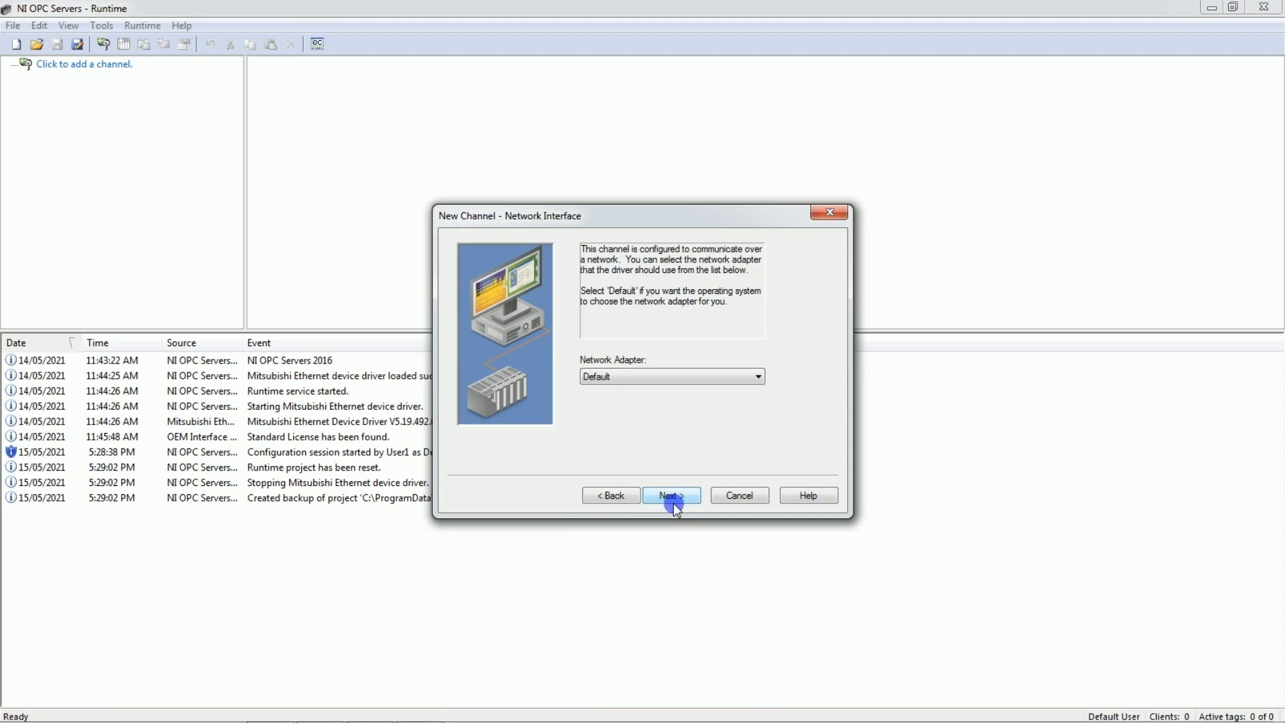
{"action": "left_click", "coordinate": [664, 377]}
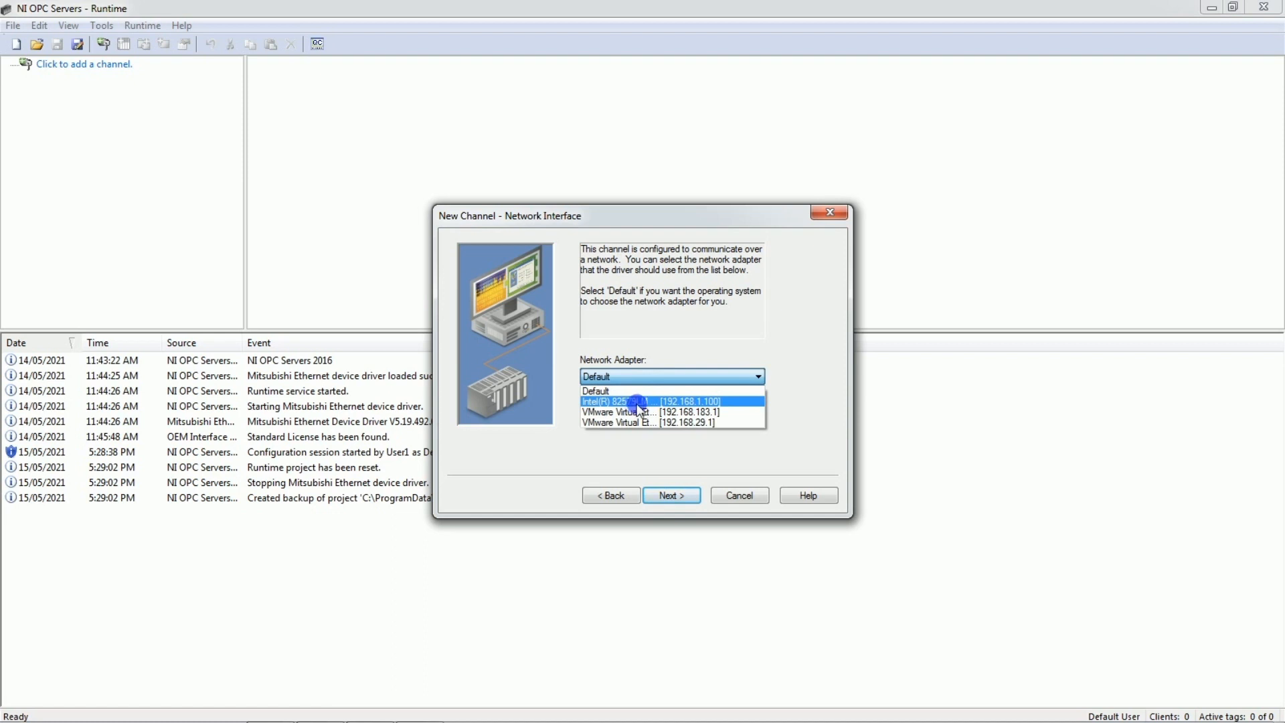
{"action": "left_click", "coordinate": [637, 393]}
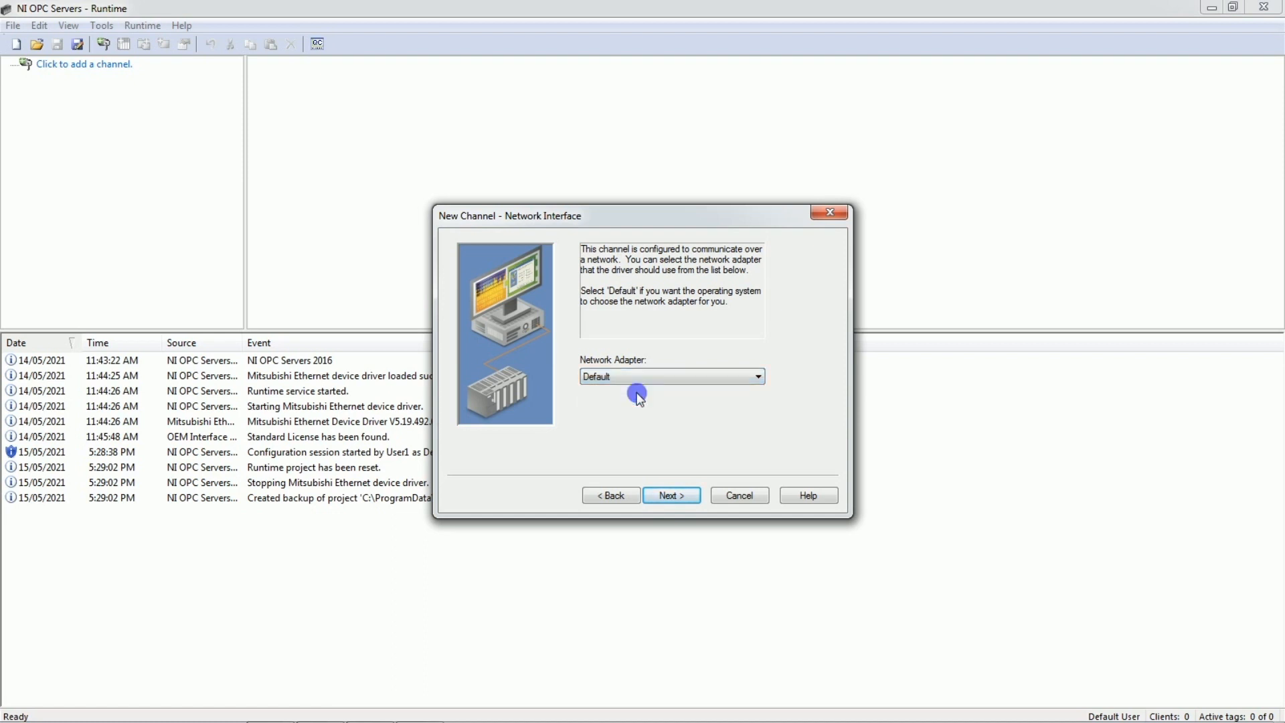
Keep the default write optimizations and remaining settings and finish creating Channel1
{"action": "left_click", "coordinate": [667, 496]}
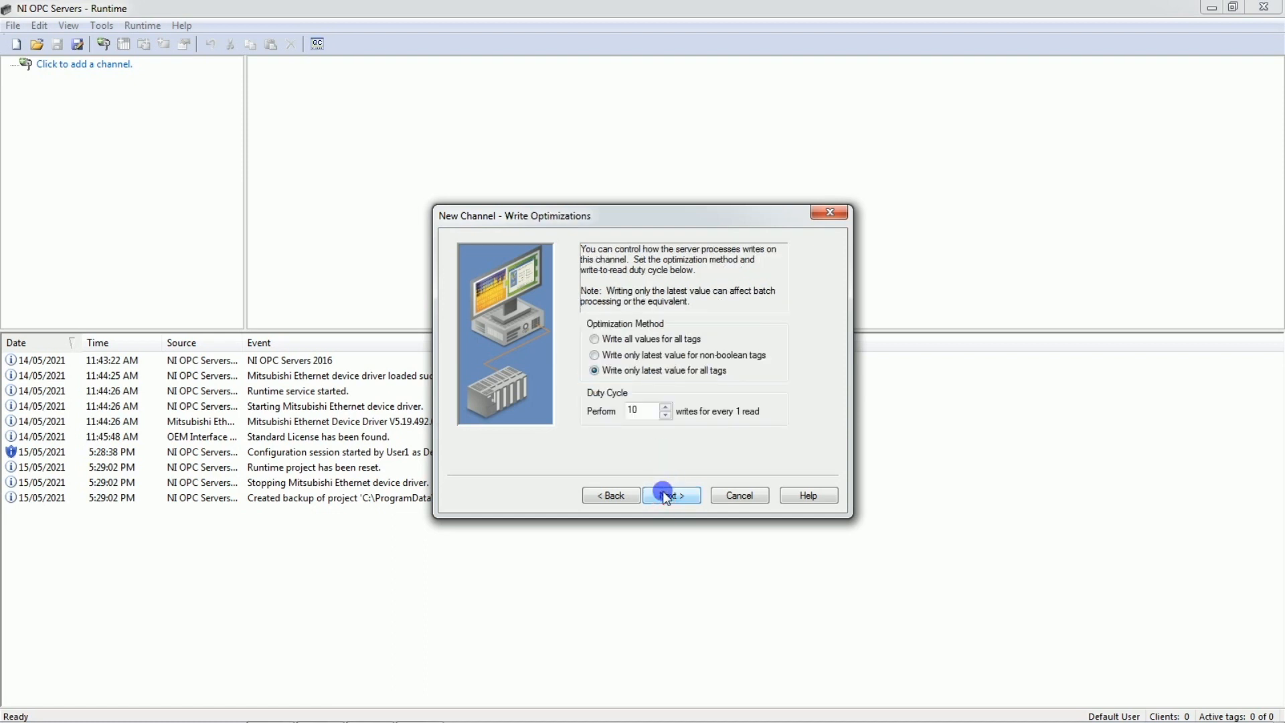
{"action": "left_click", "coordinate": [666, 495]}
{"action": "left_click", "coordinate": [663, 495]}
{"action": "left_click", "coordinate": [662, 495]}
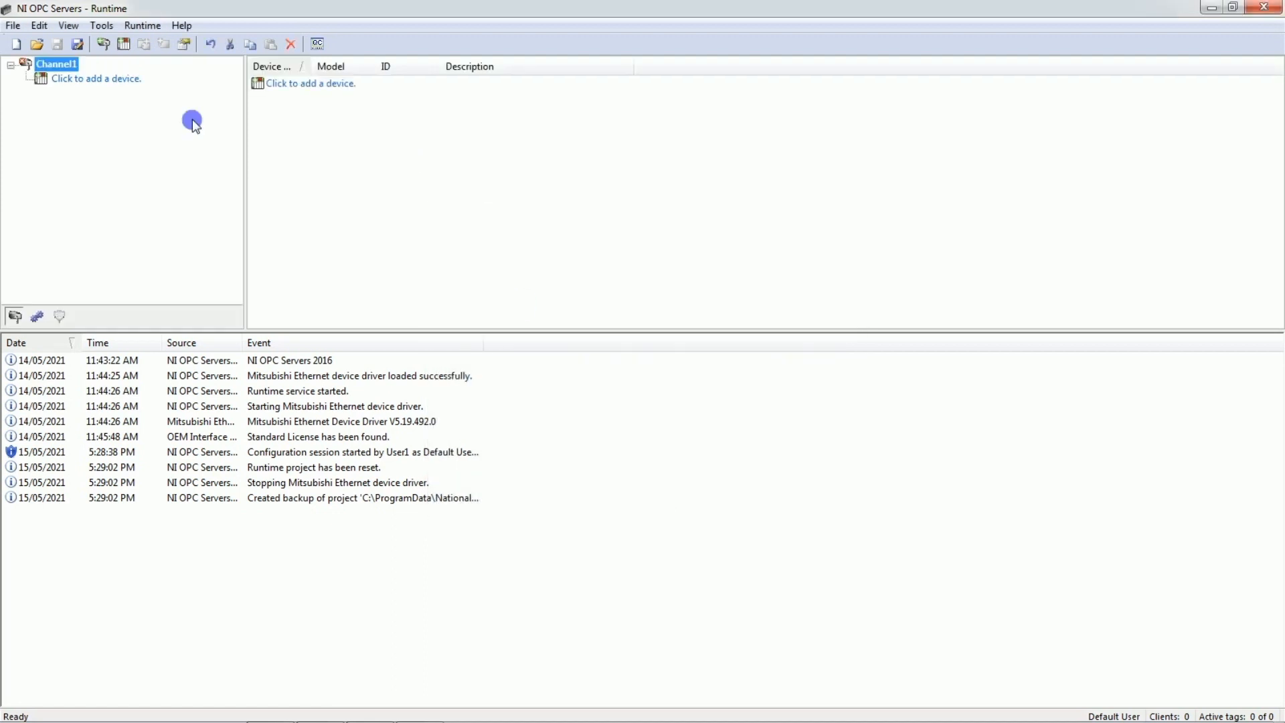
Add a device named Device1 to Channel1 and choose Q Series as its model
{"action": "left_click", "coordinate": [75, 80]}
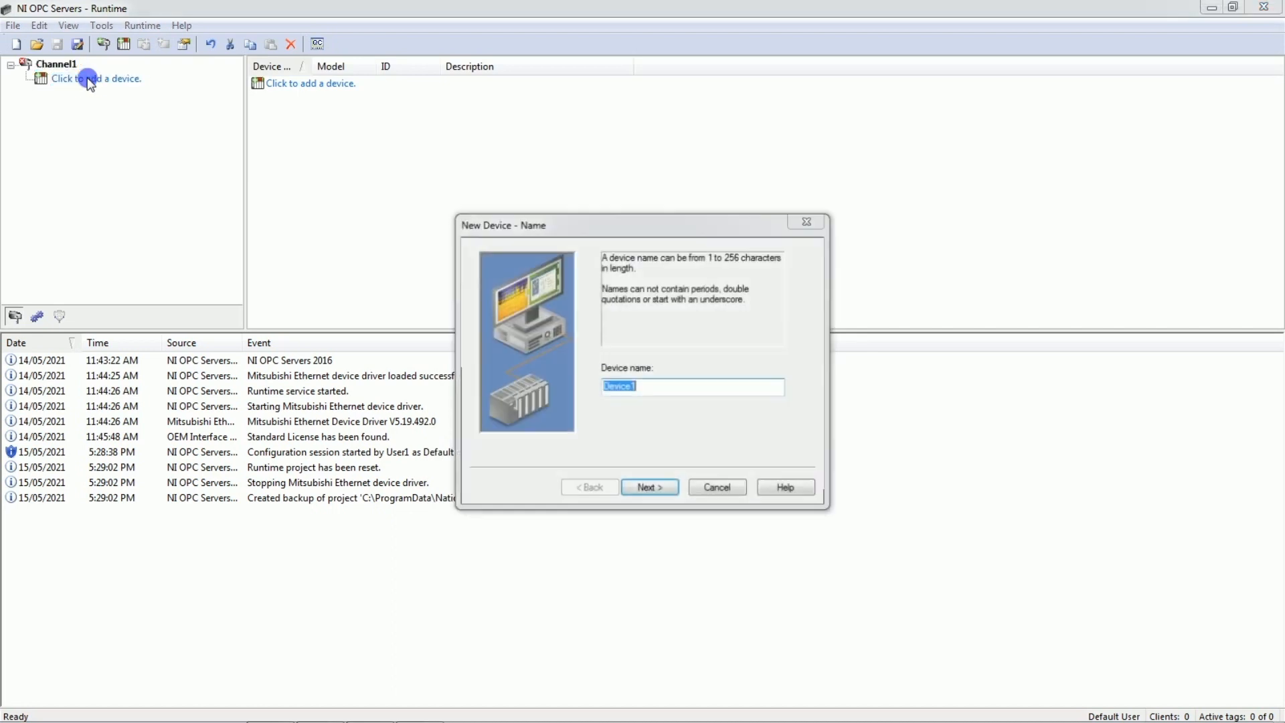
{"action": "left_click", "coordinate": [647, 489]}
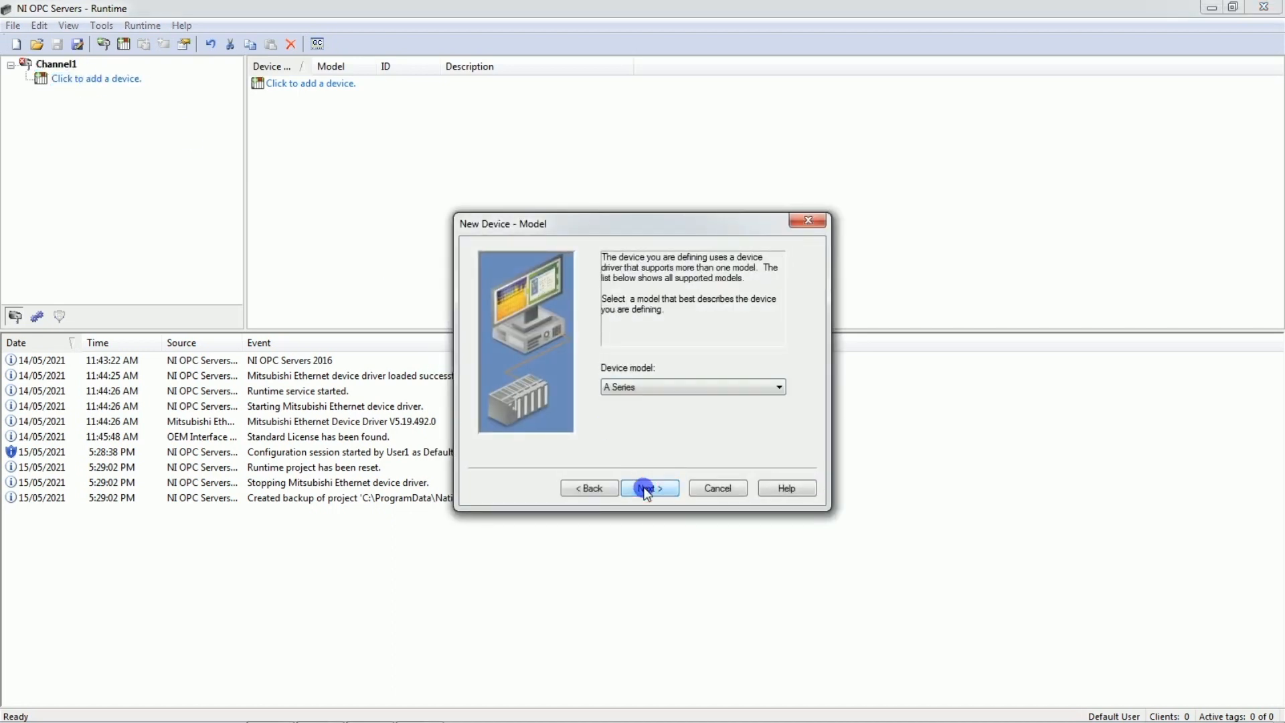
{"action": "left_click", "coordinate": [661, 388]}
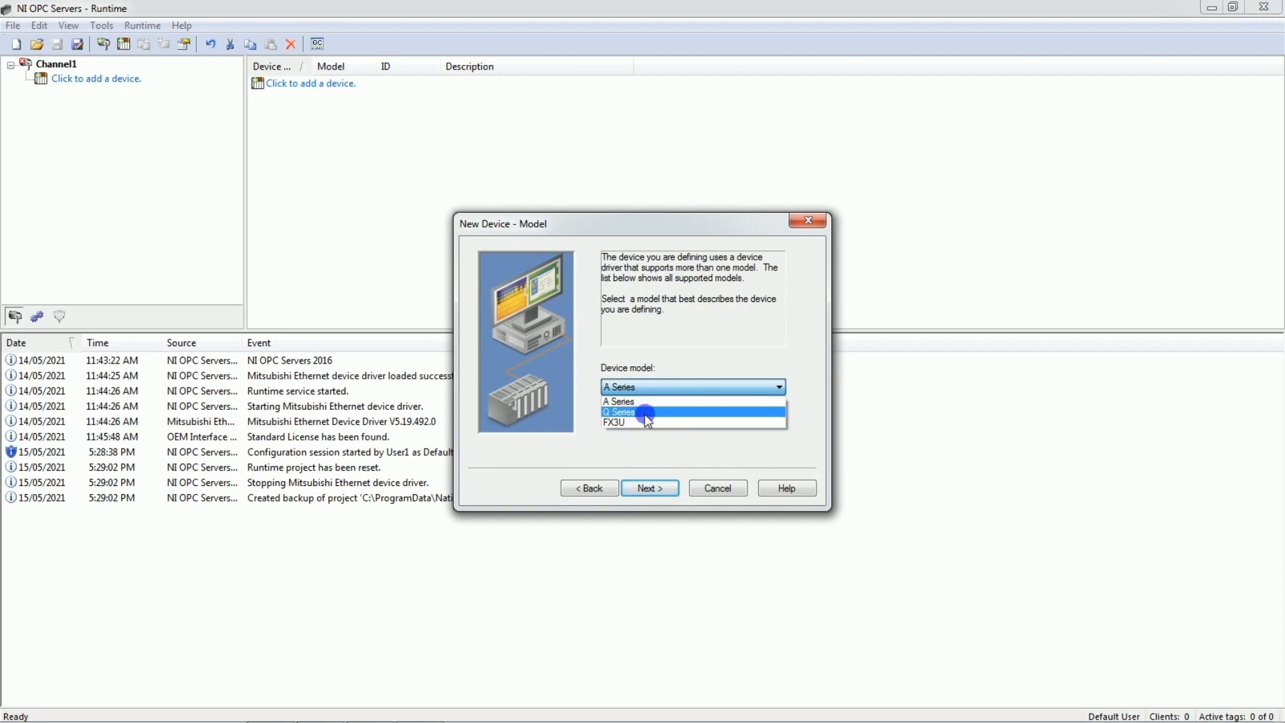
{"action": "left_click", "coordinate": [643, 413]}
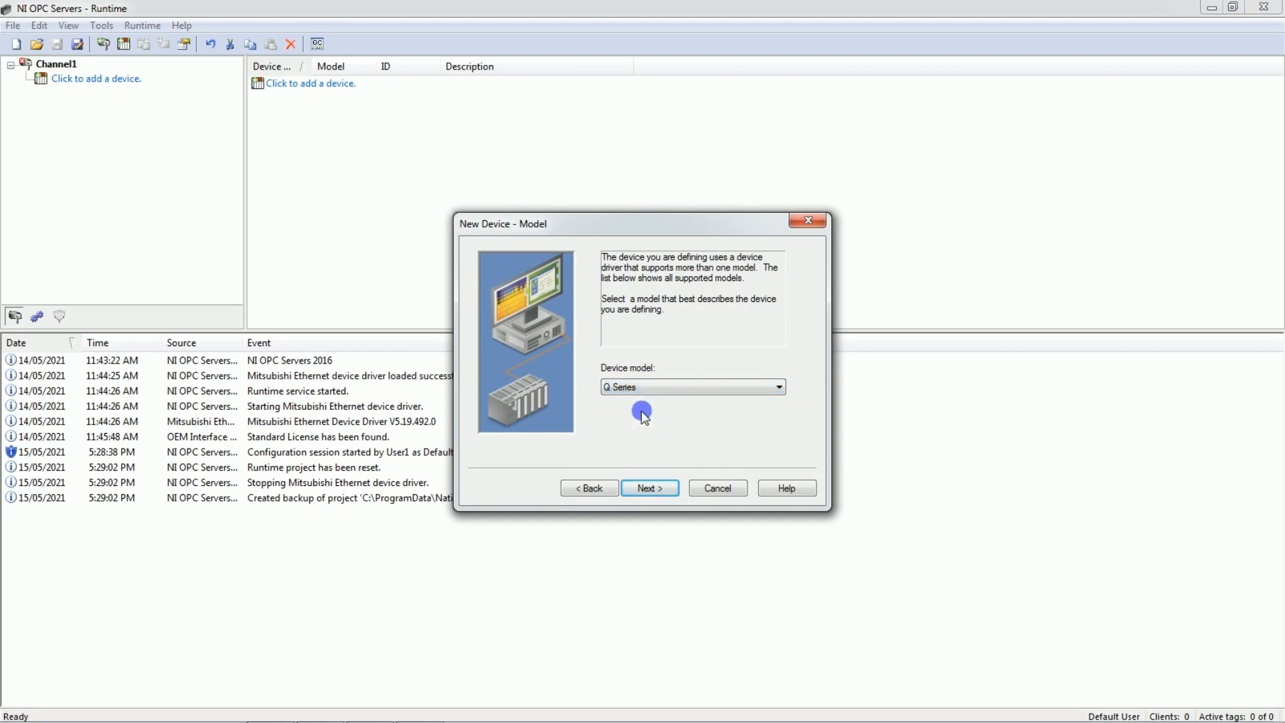
{"action": "left_click", "coordinate": [641, 484]}
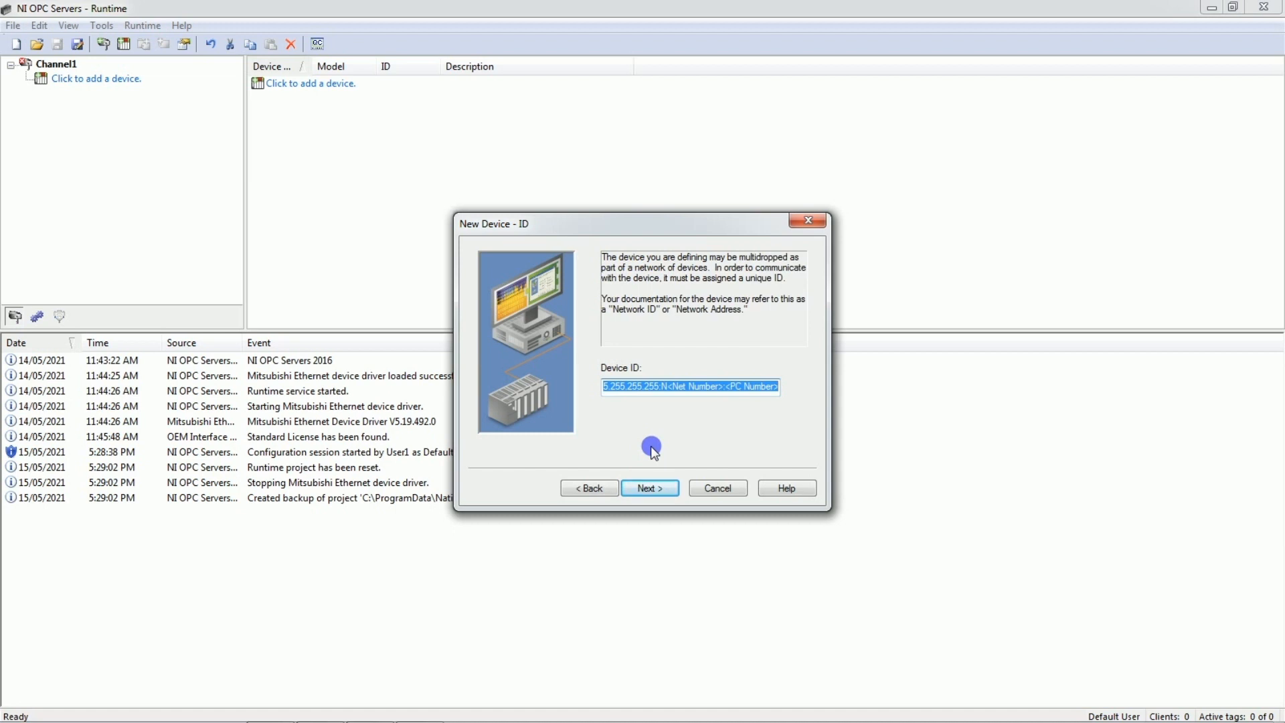
Set the new device's ID to 192.168.1.15:255
{"action": "type", "text": "192.1"}
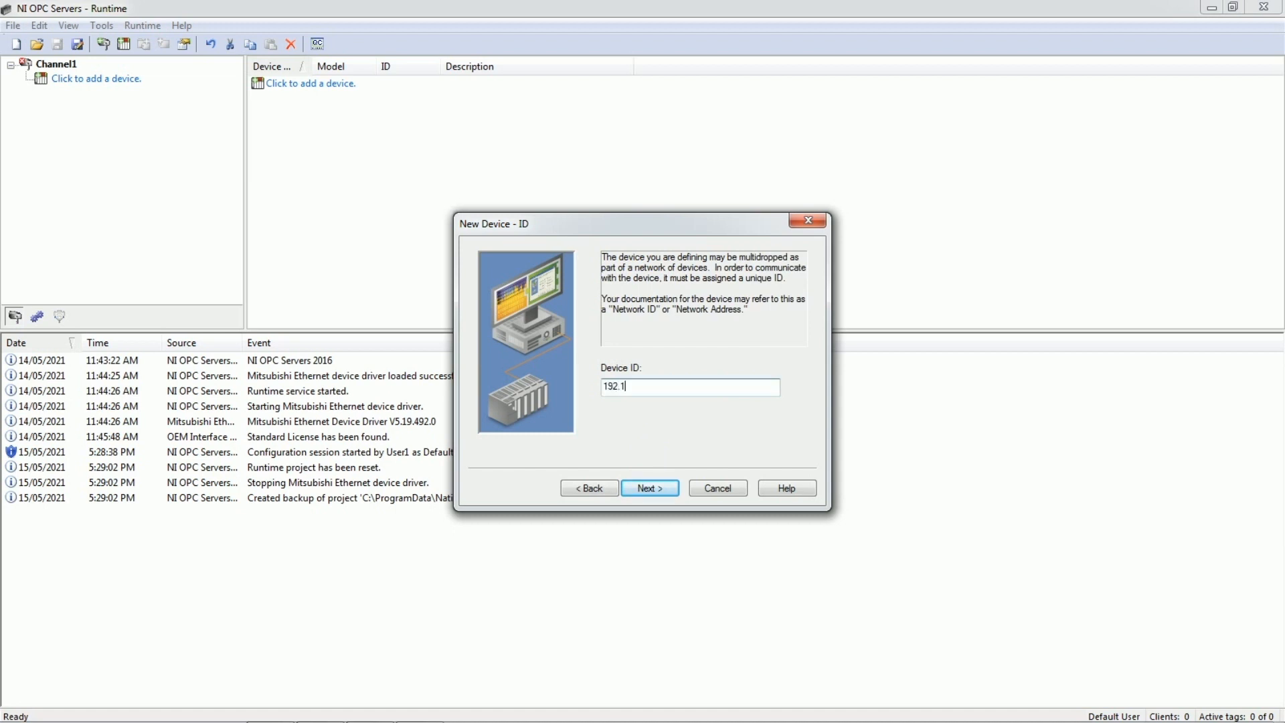
{"action": "type", "text": "68.1.15:255"}
{"action": "left_click_drag", "start_coordinate": [653, 393], "coordinate": [605, 389]}
{"action": "left_click", "coordinate": [662, 392]}
{"action": "key", "text": "BackSpace"}
{"action": "left_click", "coordinate": [650, 488]}
Accept the device's default scan mode, timing and auto-demotion settings, keeping First word low enabled
{"action": "left_click", "coordinate": [649, 488]}
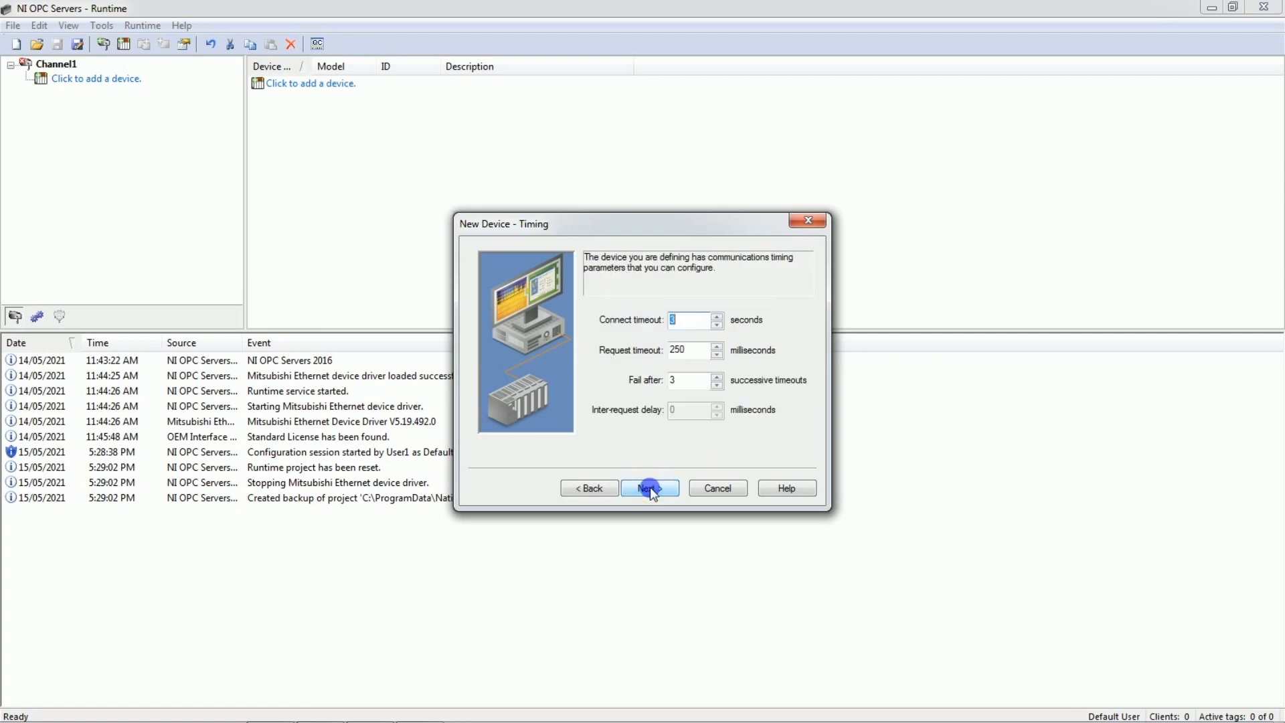
{"action": "left_click", "coordinate": [649, 487]}
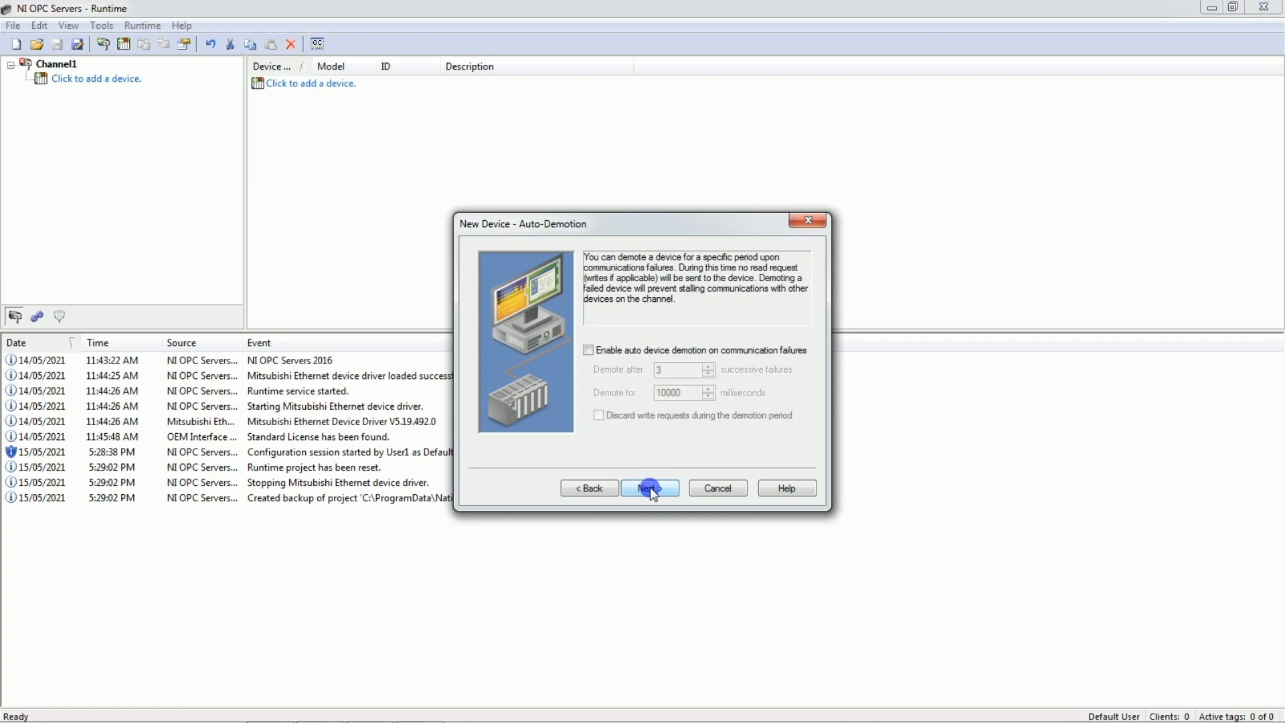
{"action": "left_click", "coordinate": [650, 487]}
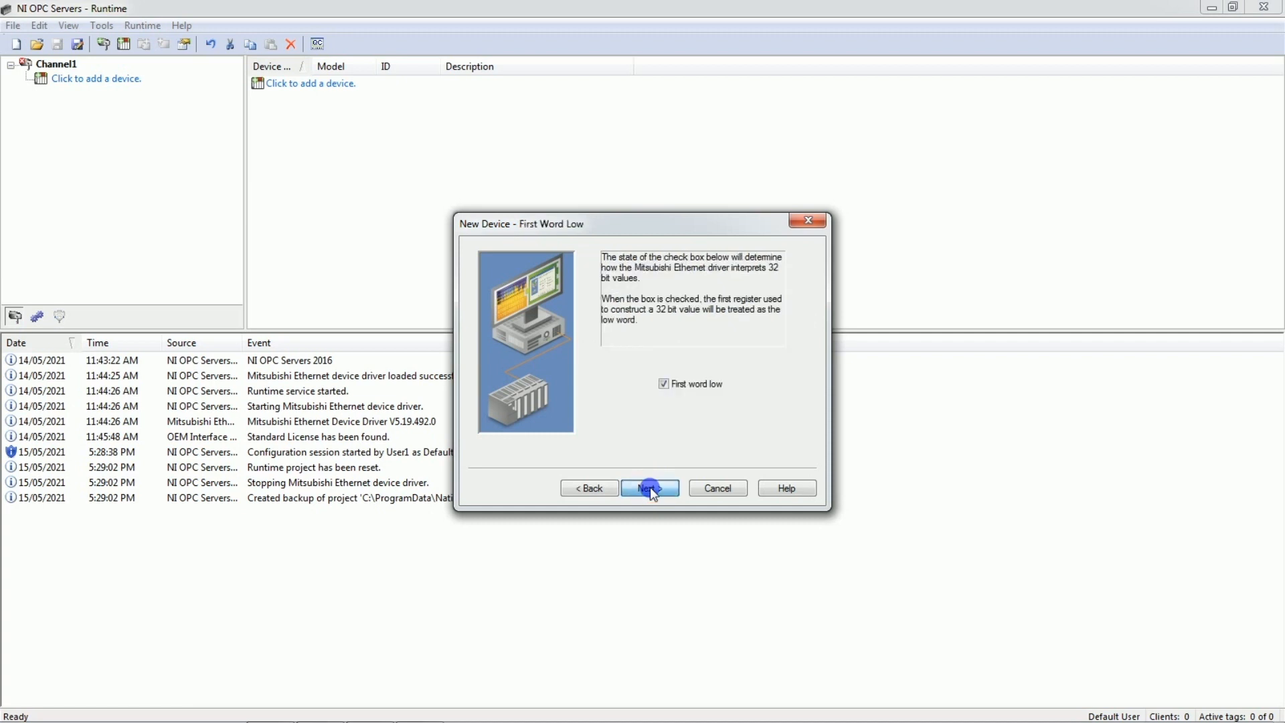
{"action": "left_click", "coordinate": [650, 487]}
Set the device's IP protocol to TCP/IP with port number 4001 and finish creating Device1
{"action": "left_click", "coordinate": [700, 374]}
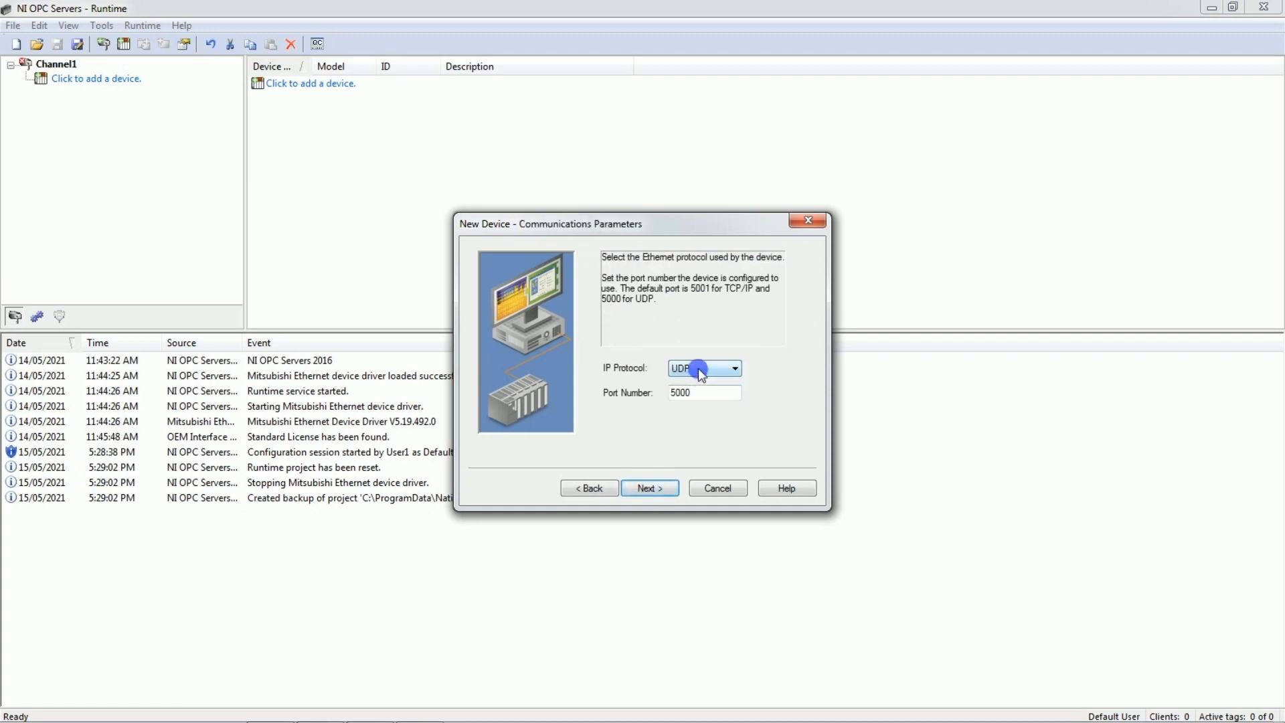
{"action": "left_click", "coordinate": [701, 383]}
{"action": "left_click_drag", "start_coordinate": [689, 397], "coordinate": [669, 393]}
{"action": "type", "text": "4001"}
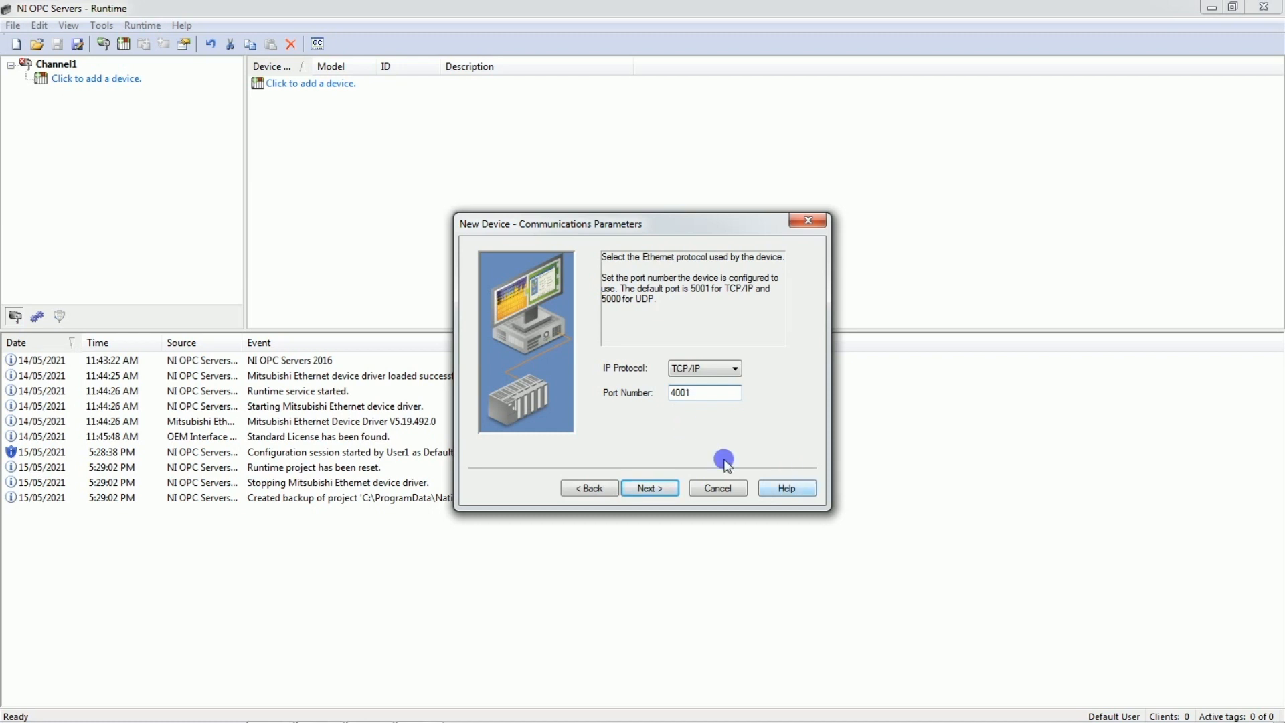
{"action": "left_click", "coordinate": [655, 486]}
{"action": "left_click", "coordinate": [656, 488]}
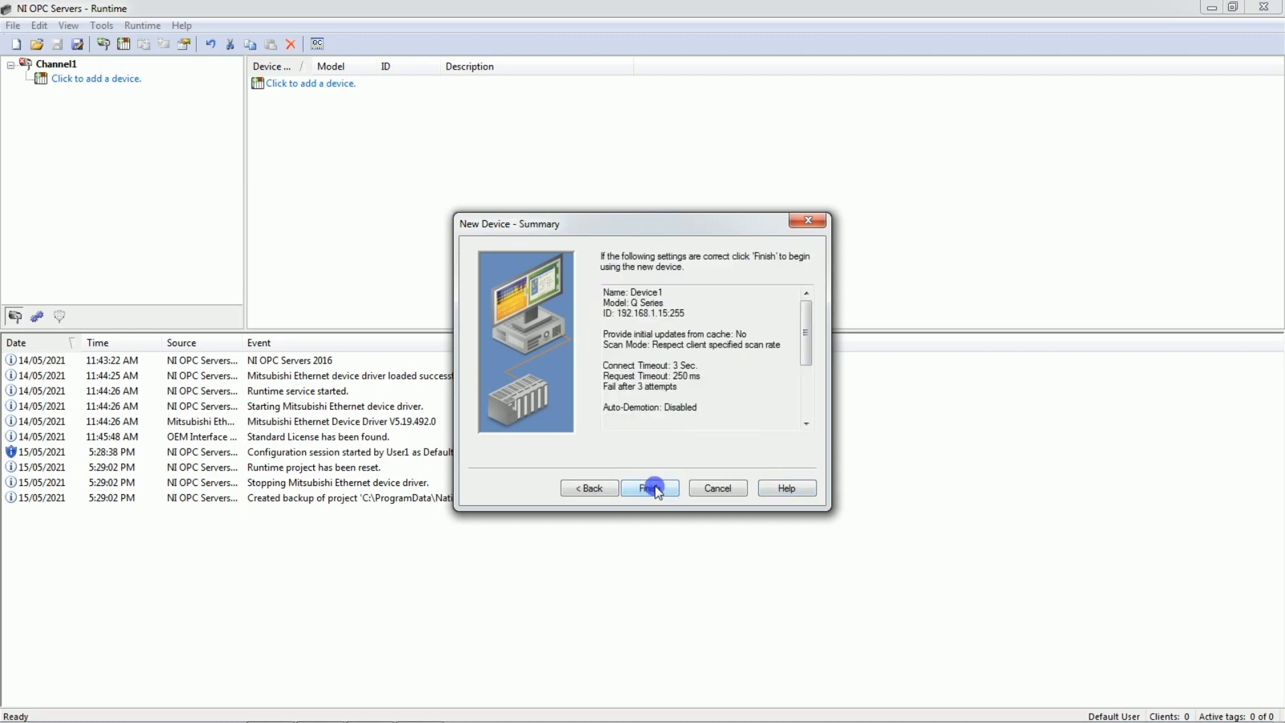
{"action": "left_click", "coordinate": [655, 488]}
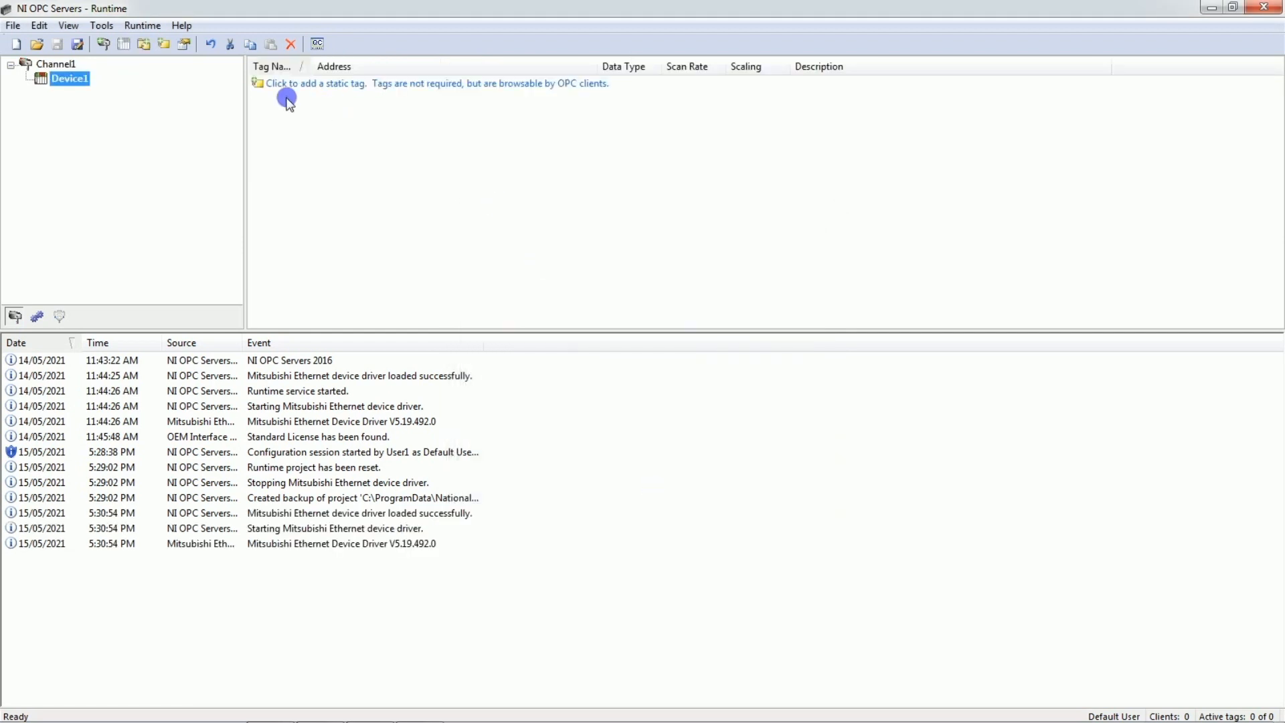
Add a static tag to Device1 named "D0 tag value" with address D0
{"action": "double_click", "coordinate": [318, 99]}
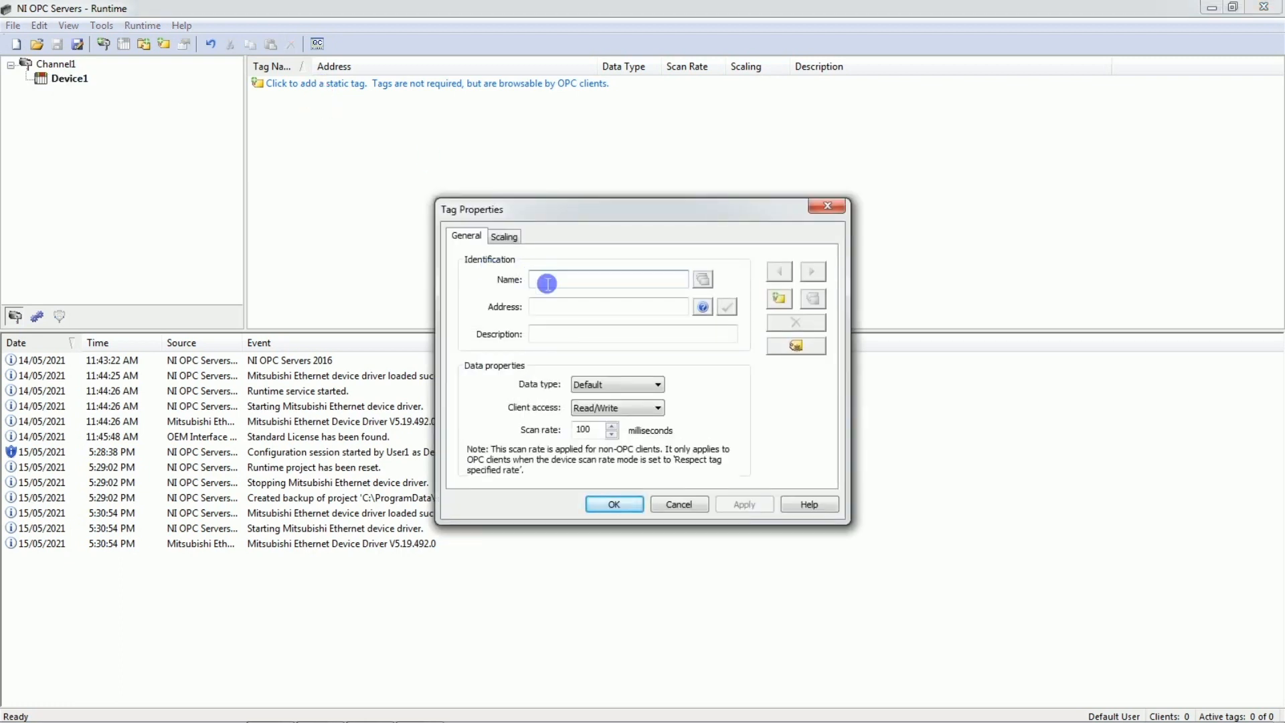
{"action": "type", "text": "D0 tag value"}
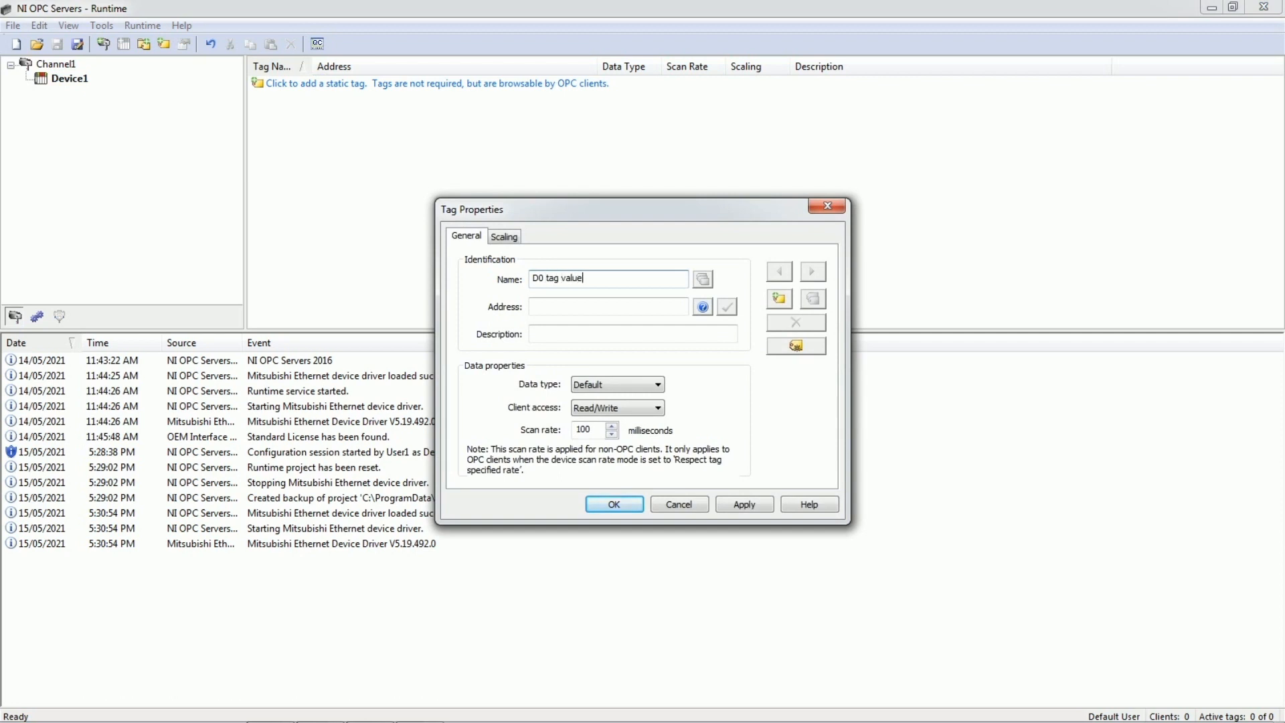
{"action": "left_click", "coordinate": [542, 310]}
{"action": "type", "text": "D0"}
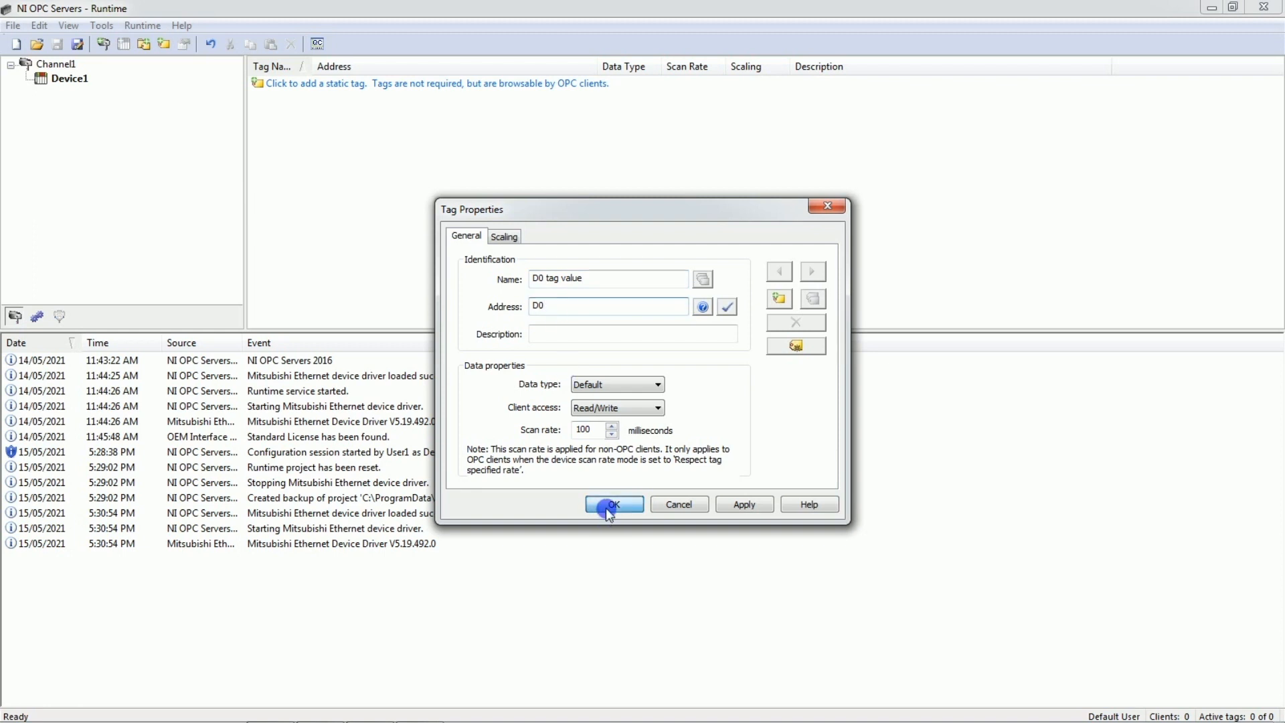
{"action": "left_click", "coordinate": [611, 506]}
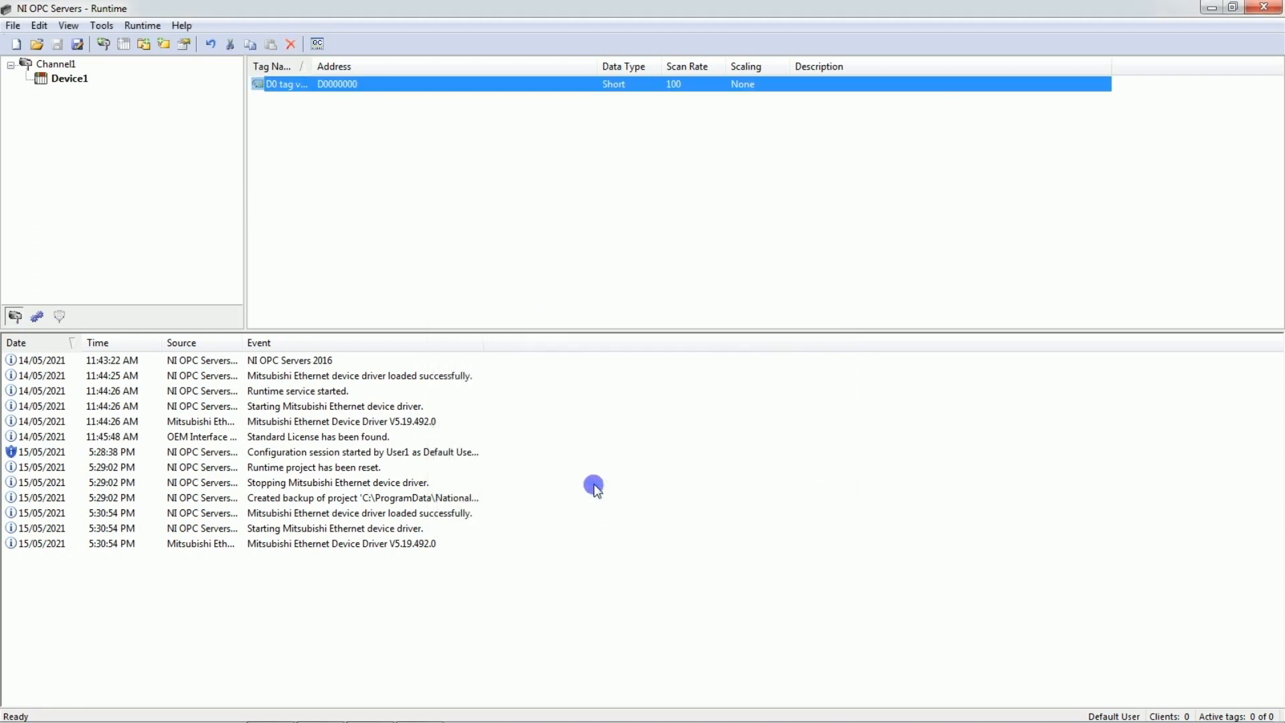
Add a second tag to Device1 named "D2 tag value" with address D2
{"action": "right_click", "coordinate": [440, 139]}
{"action": "left_click", "coordinate": [462, 145]}
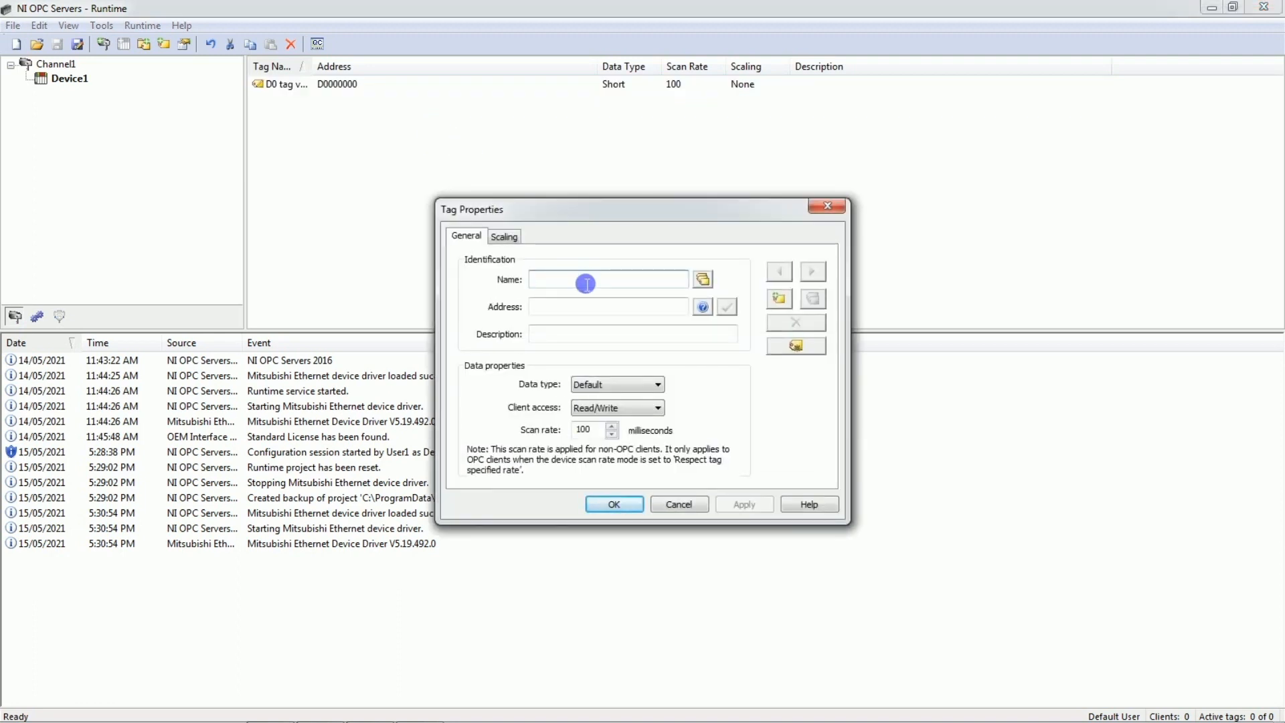
{"action": "type", "text": "D2"}
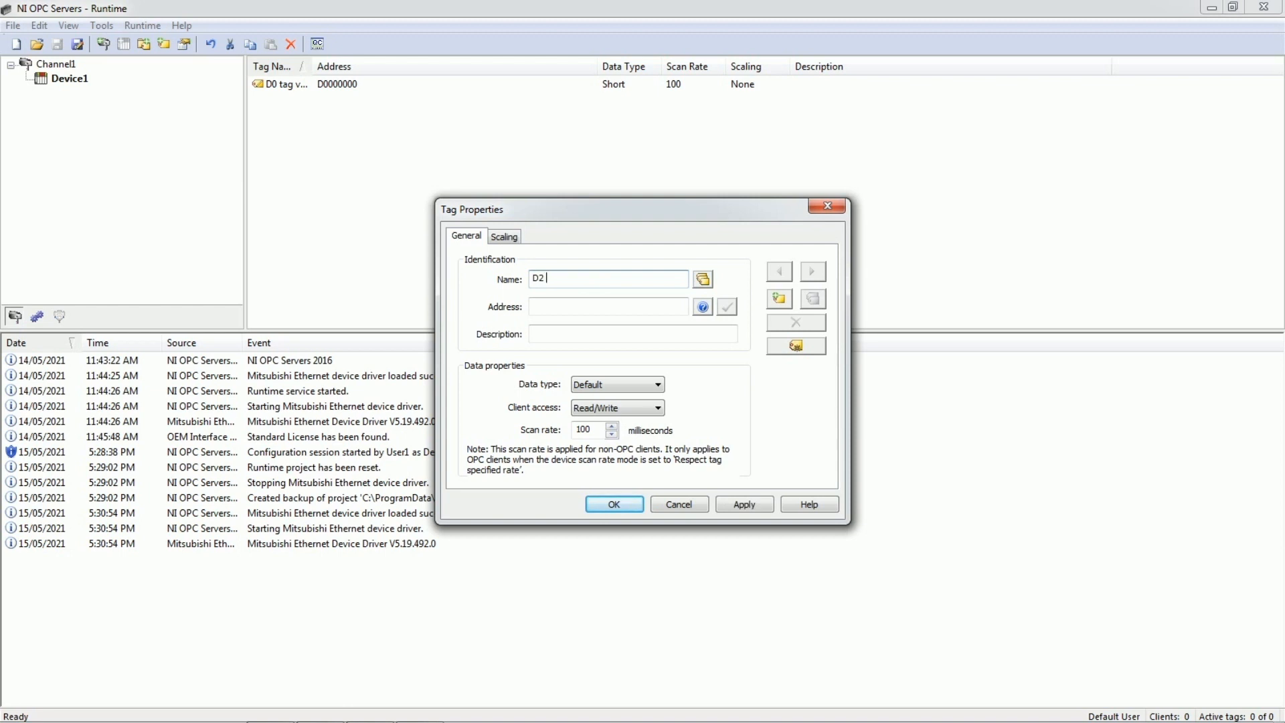
{"action": "type", "text": " tag value"}
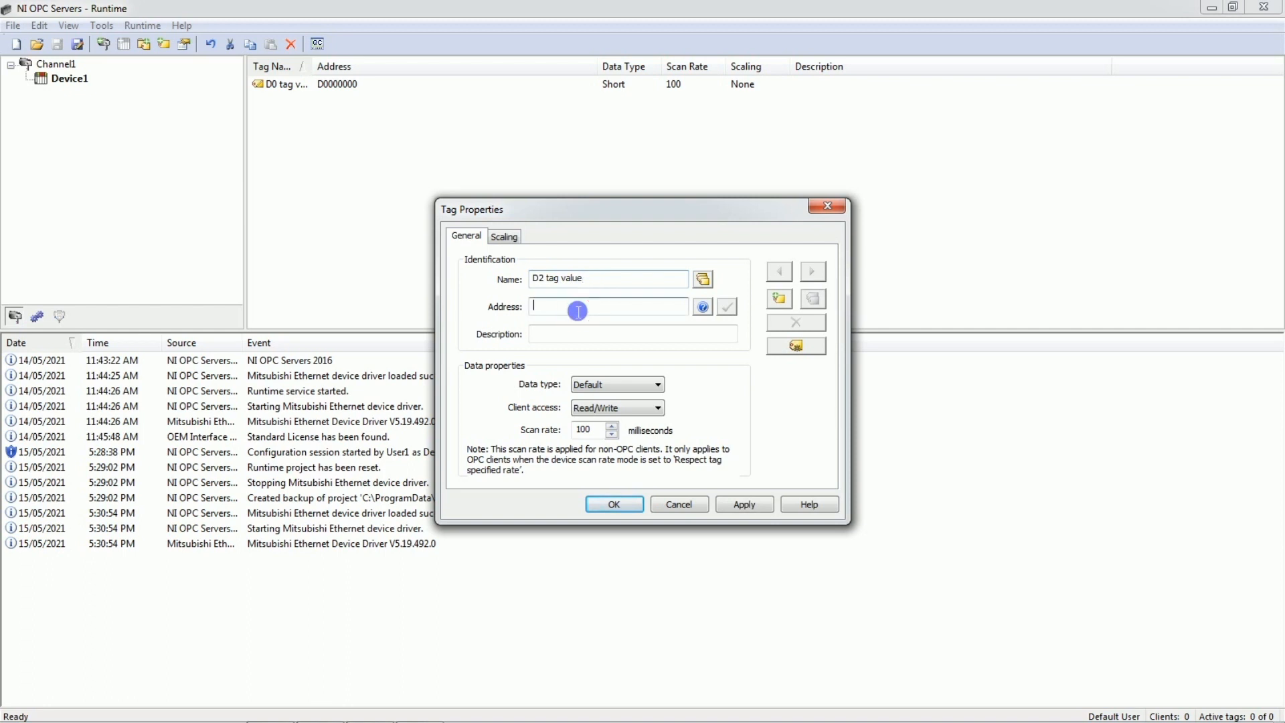
{"action": "left_click", "coordinate": [577, 311]}
{"action": "type", "text": "D2"}
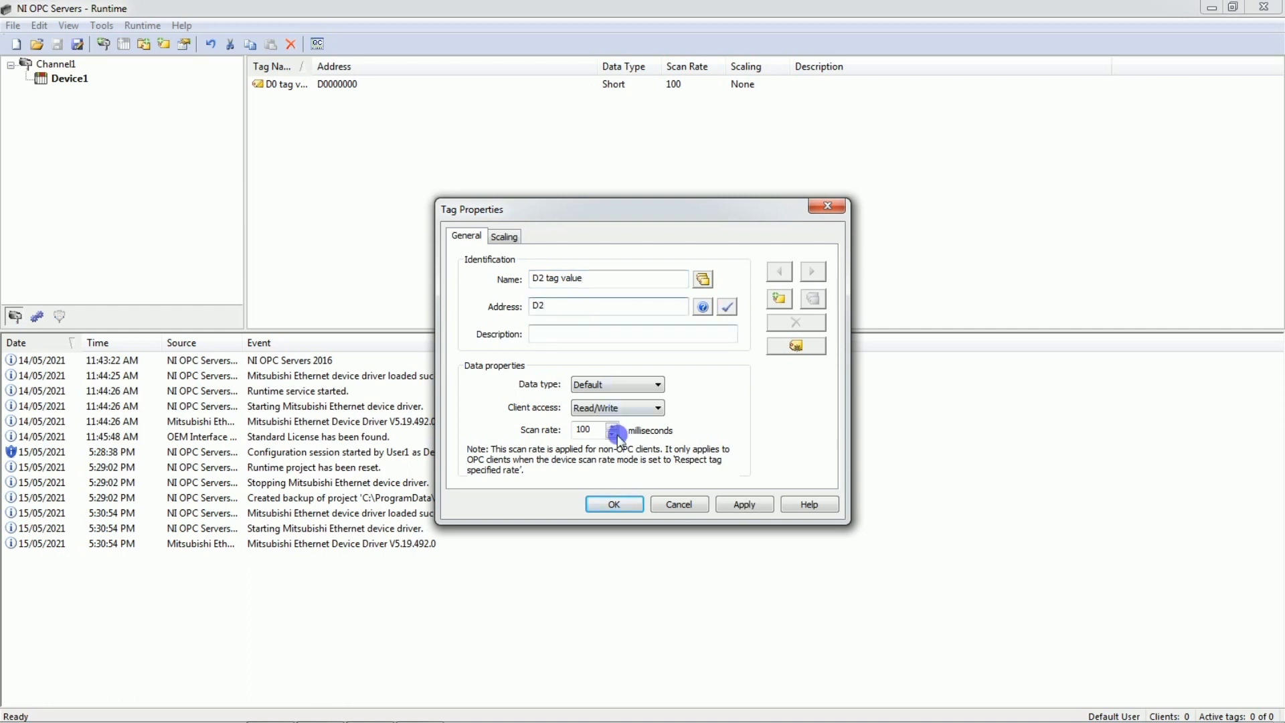
{"action": "left_click", "coordinate": [614, 504]}
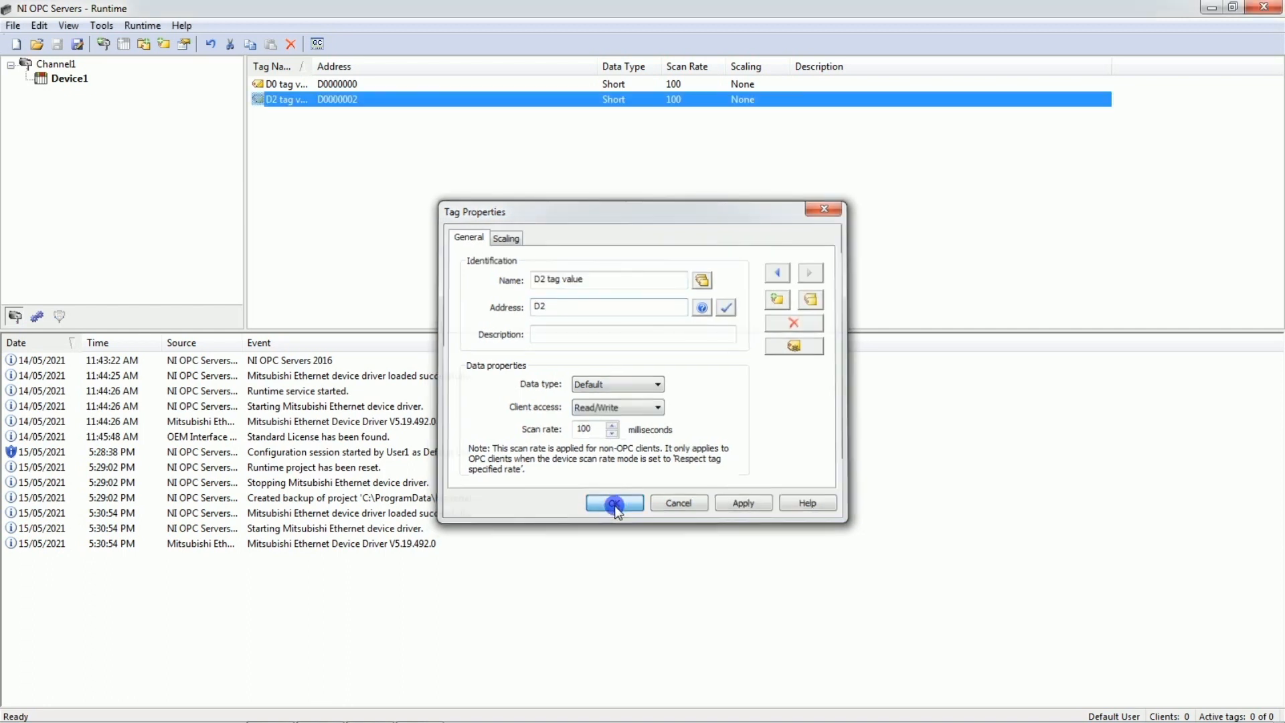
Add a third tag to Device1 named "M1 Status" with address M1
{"action": "right_click", "coordinate": [408, 142]}
{"action": "left_click", "coordinate": [430, 150]}
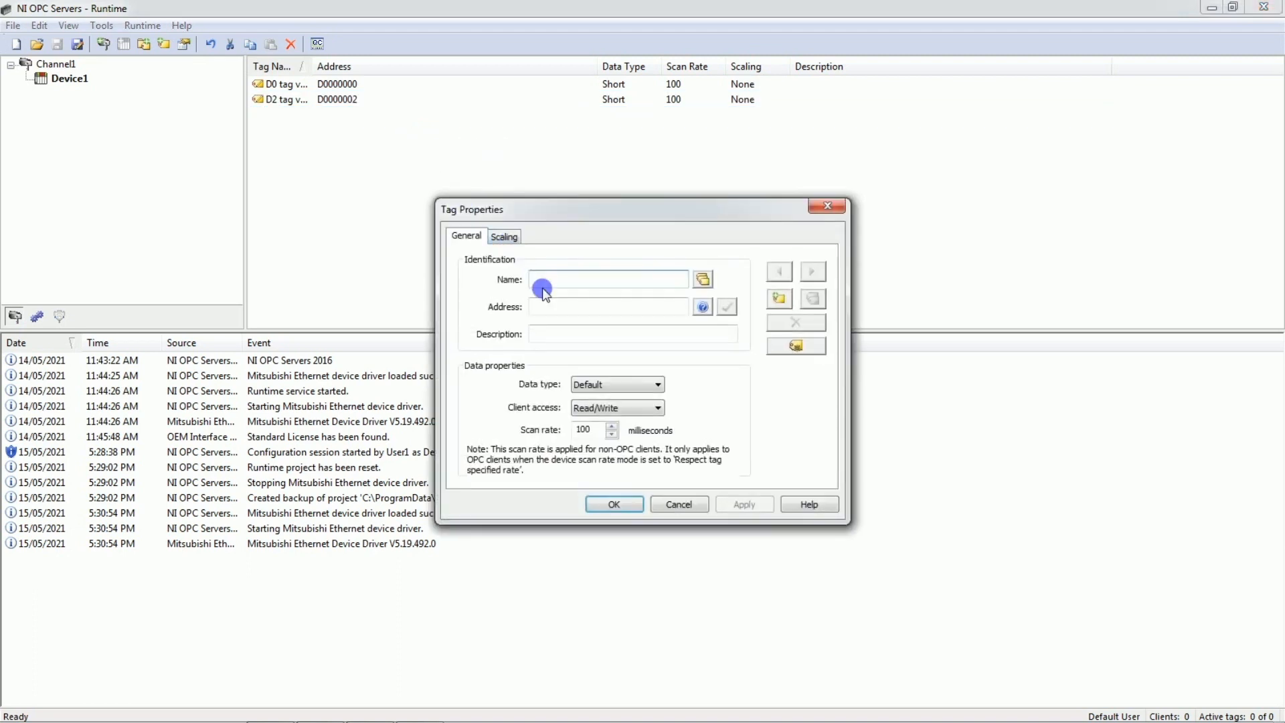
{"action": "left_click", "coordinate": [542, 288]}
{"action": "type", "text": "M2 Status"}
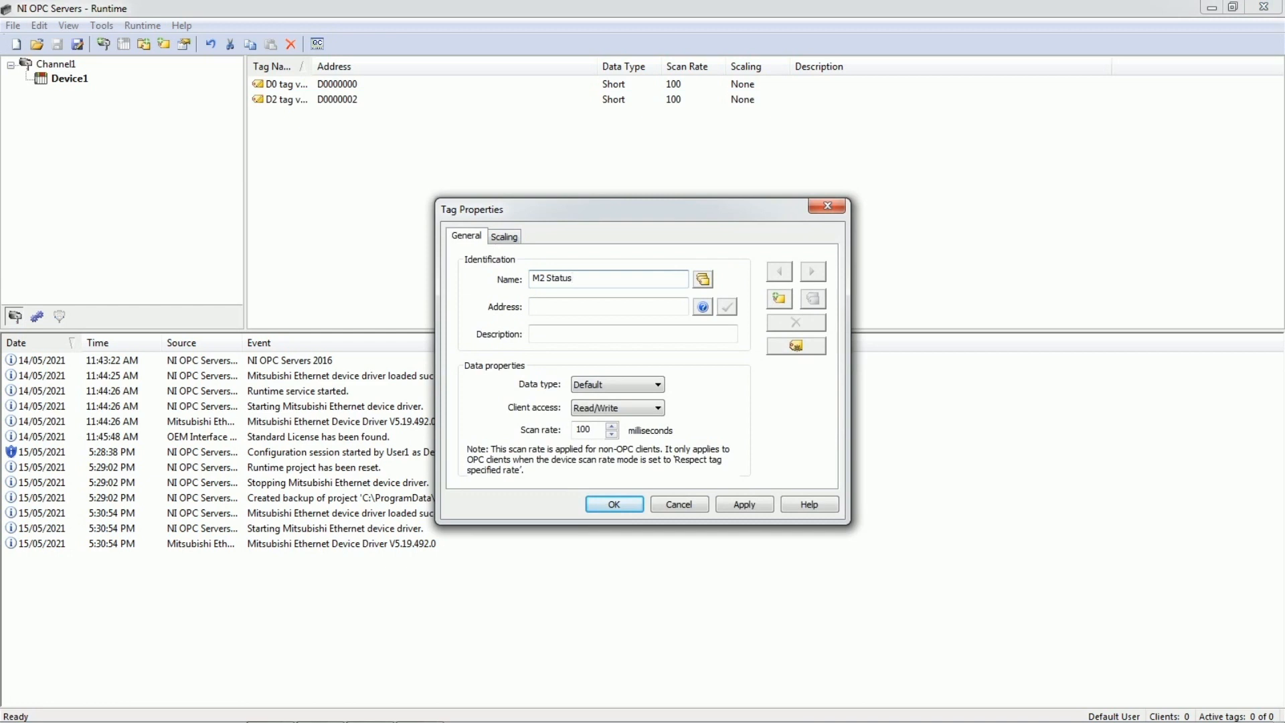
{"action": "left_click", "coordinate": [547, 278]}
{"action": "key", "text": "BackSpace"}
{"action": "type", "text": "1"}
{"action": "left_click", "coordinate": [546, 307]}
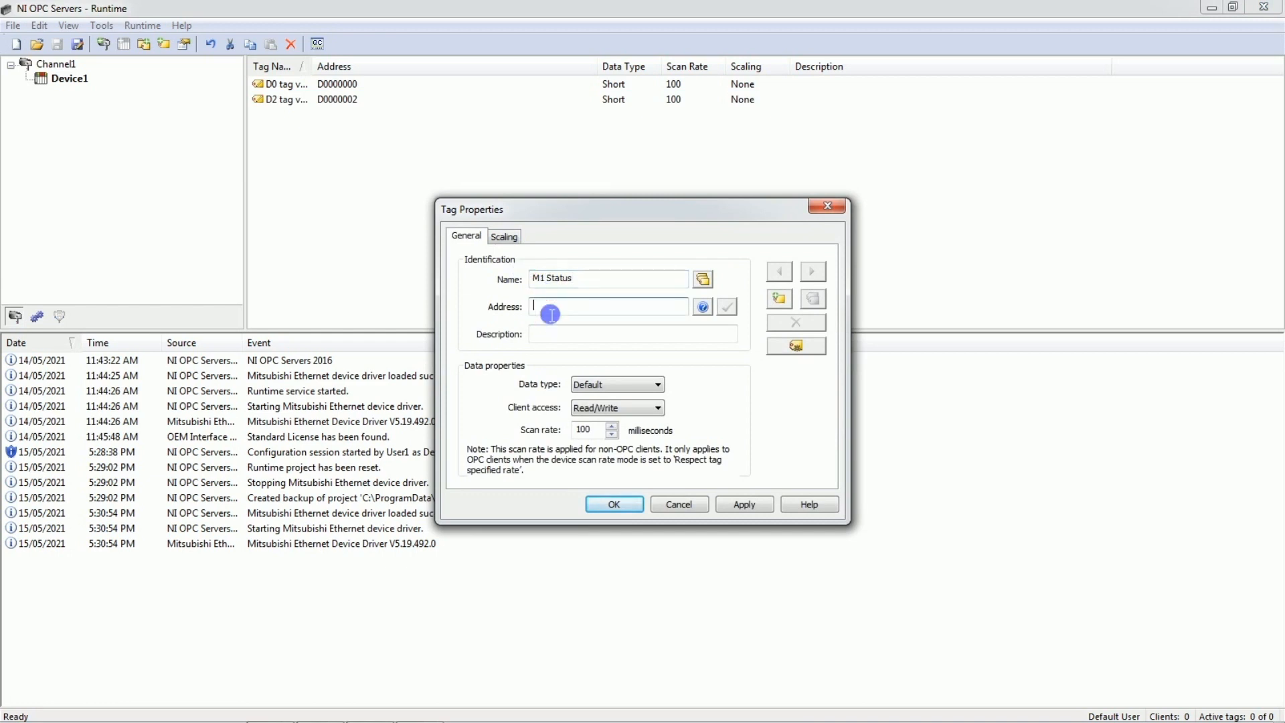
{"action": "type", "text": "M1"}
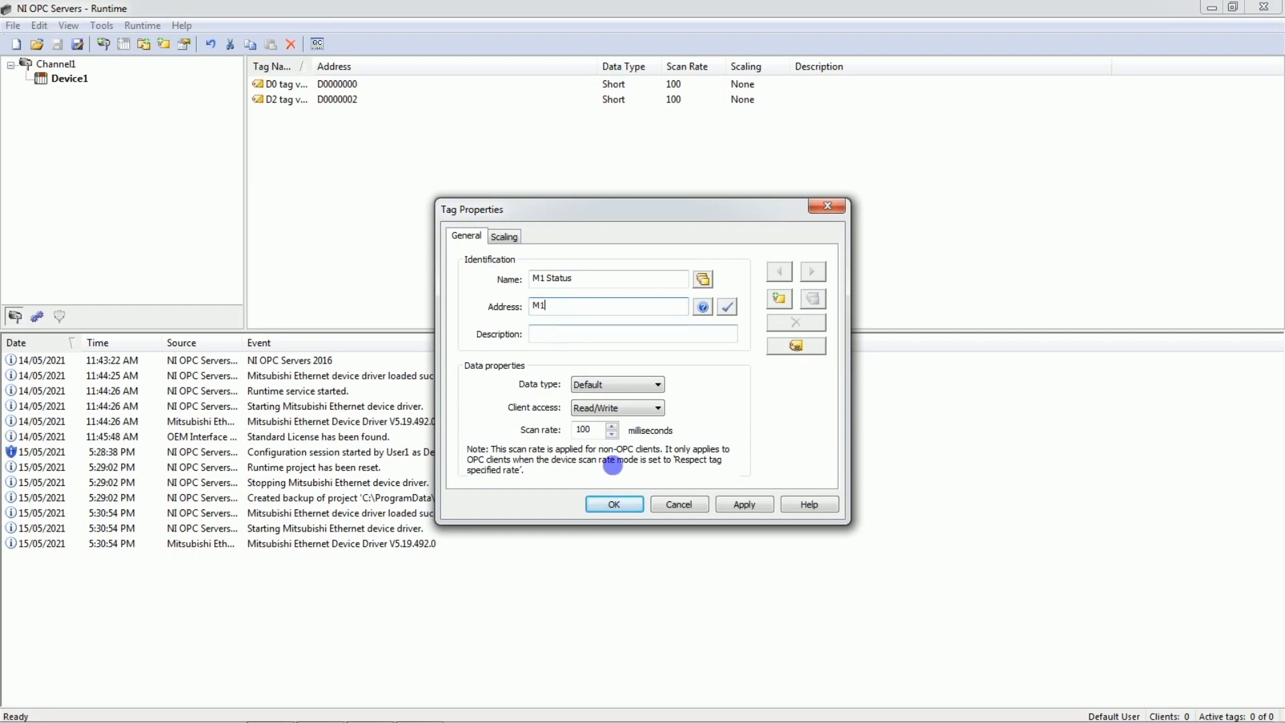
{"action": "left_click", "coordinate": [614, 504]}
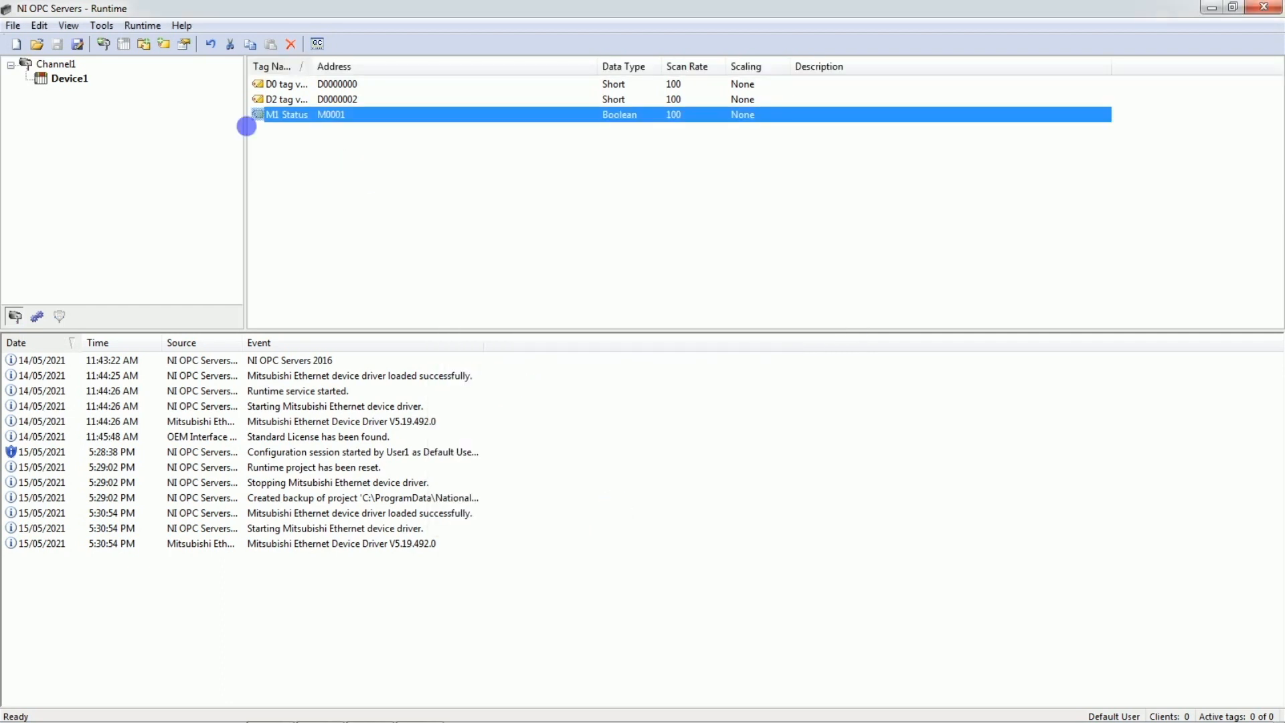
Reinitialize the server runtime and launch OPC Quick Client
{"action": "left_click", "coordinate": [152, 27]}
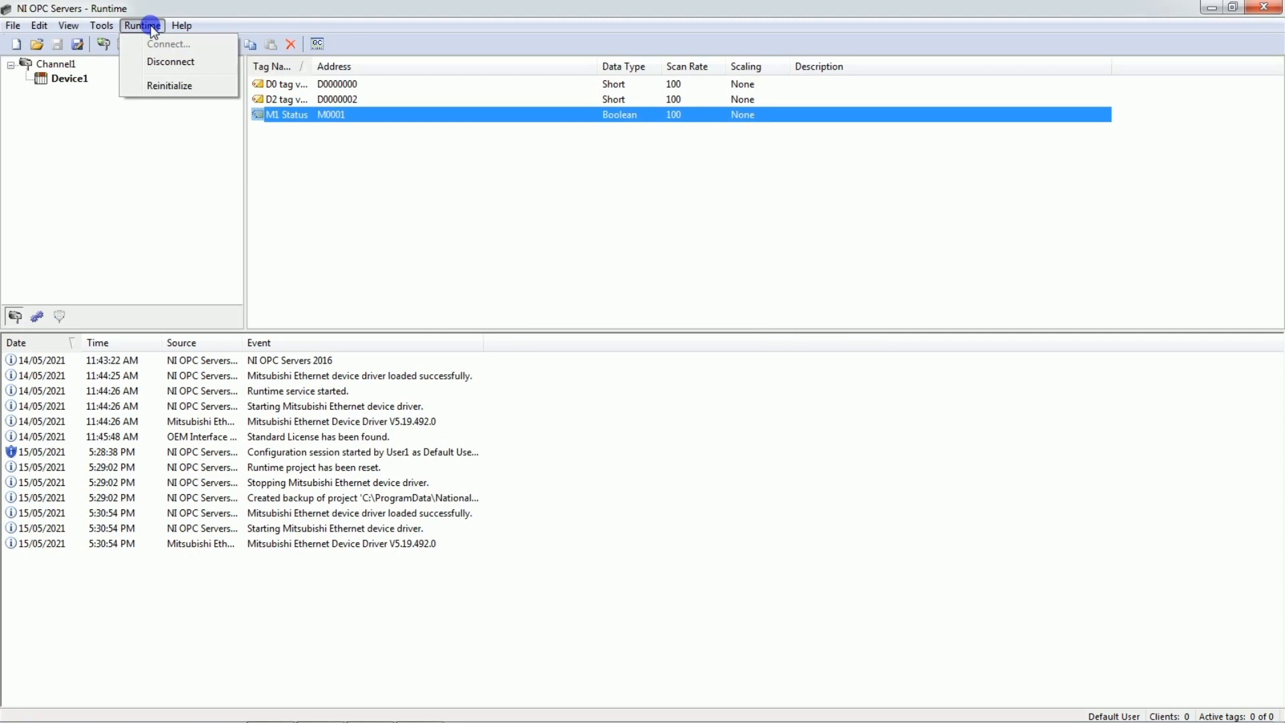
{"action": "left_click", "coordinate": [177, 87]}
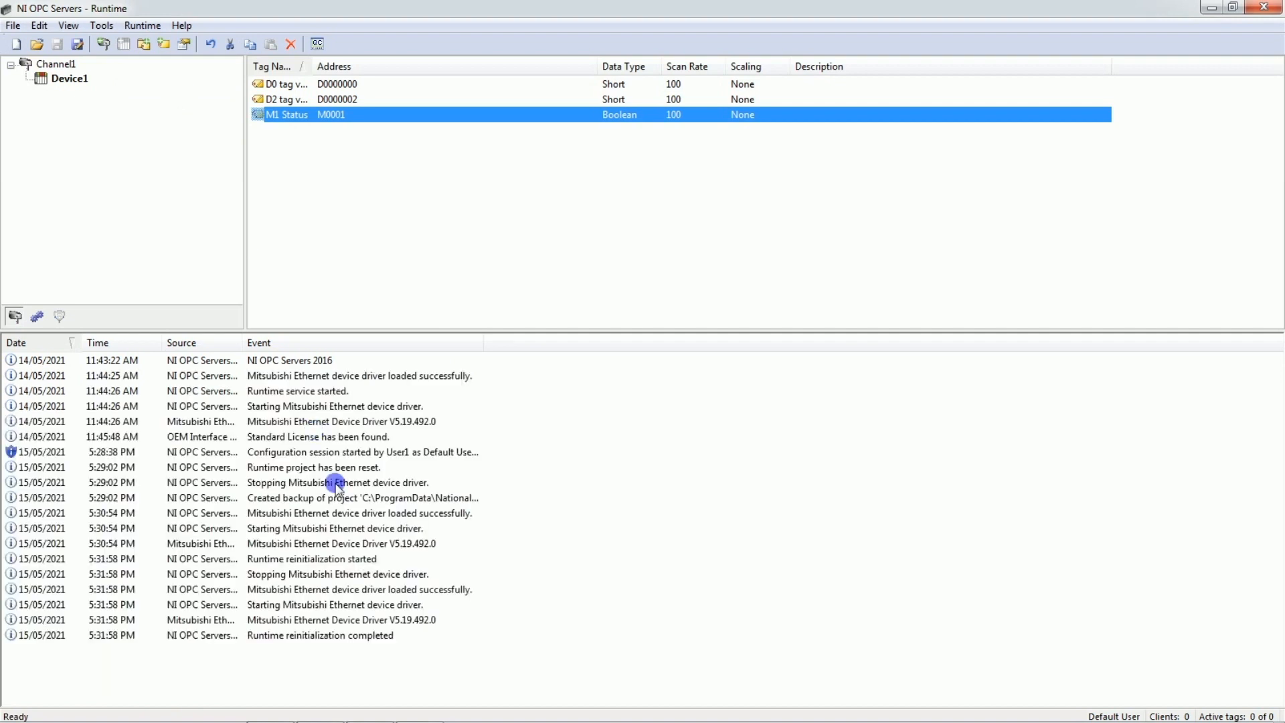
{"action": "left_click", "coordinate": [320, 47]}
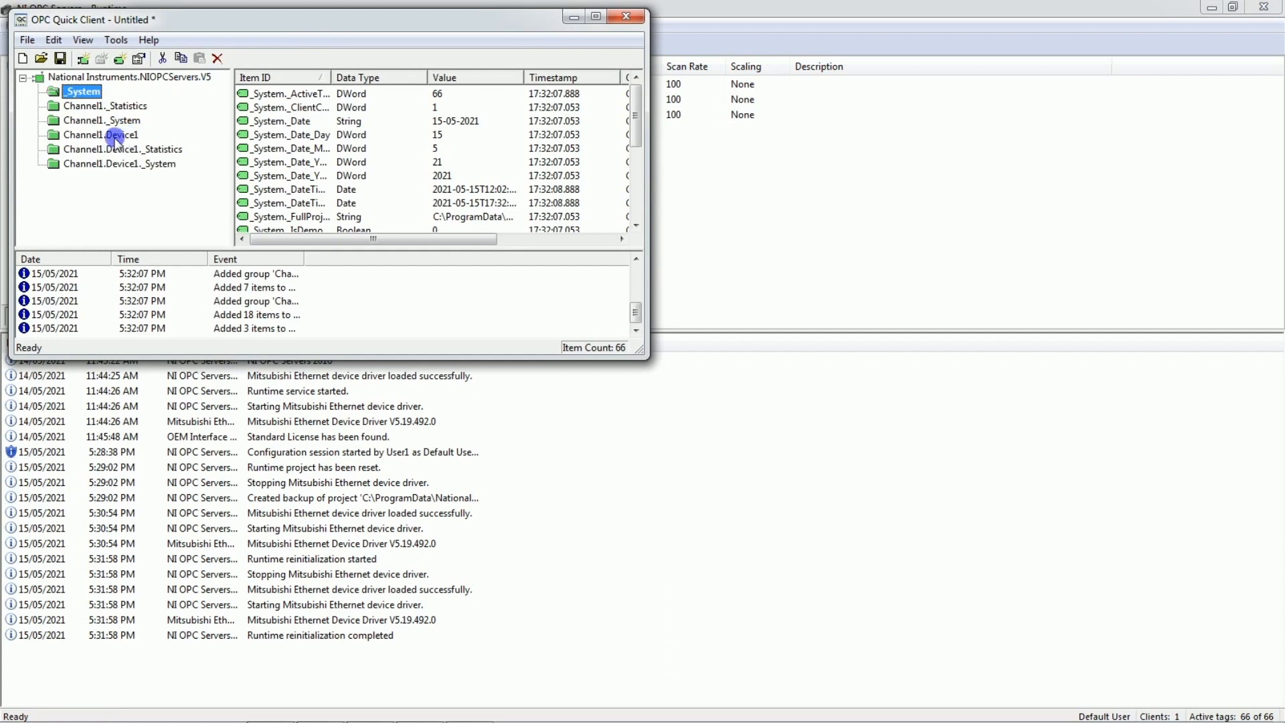
Display the Channel1.Device1 items, widen the client window to reveal all columns, and sort by Quality to check the connection
{"action": "left_click", "coordinate": [116, 138]}
{"action": "left_click", "coordinate": [519, 188]}
{"action": "left_click_drag", "start_coordinate": [639, 164], "coordinate": [890, 145]}
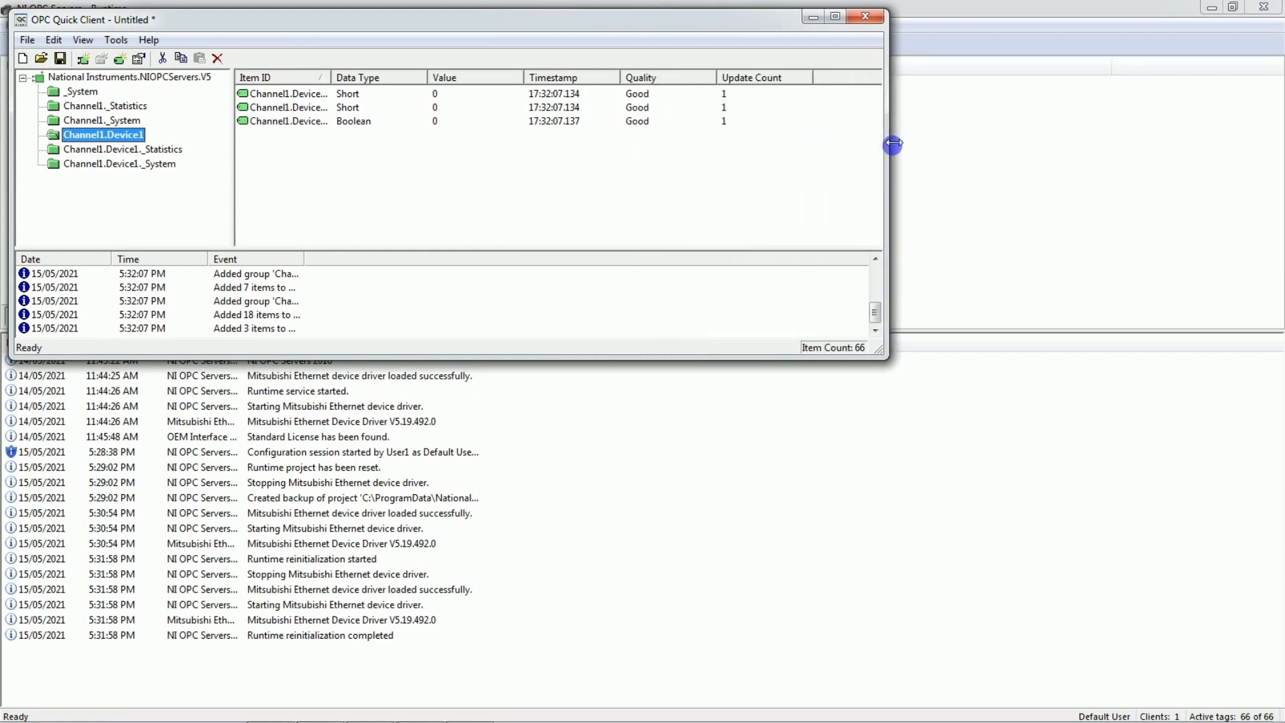
{"action": "left_click", "coordinate": [659, 83]}
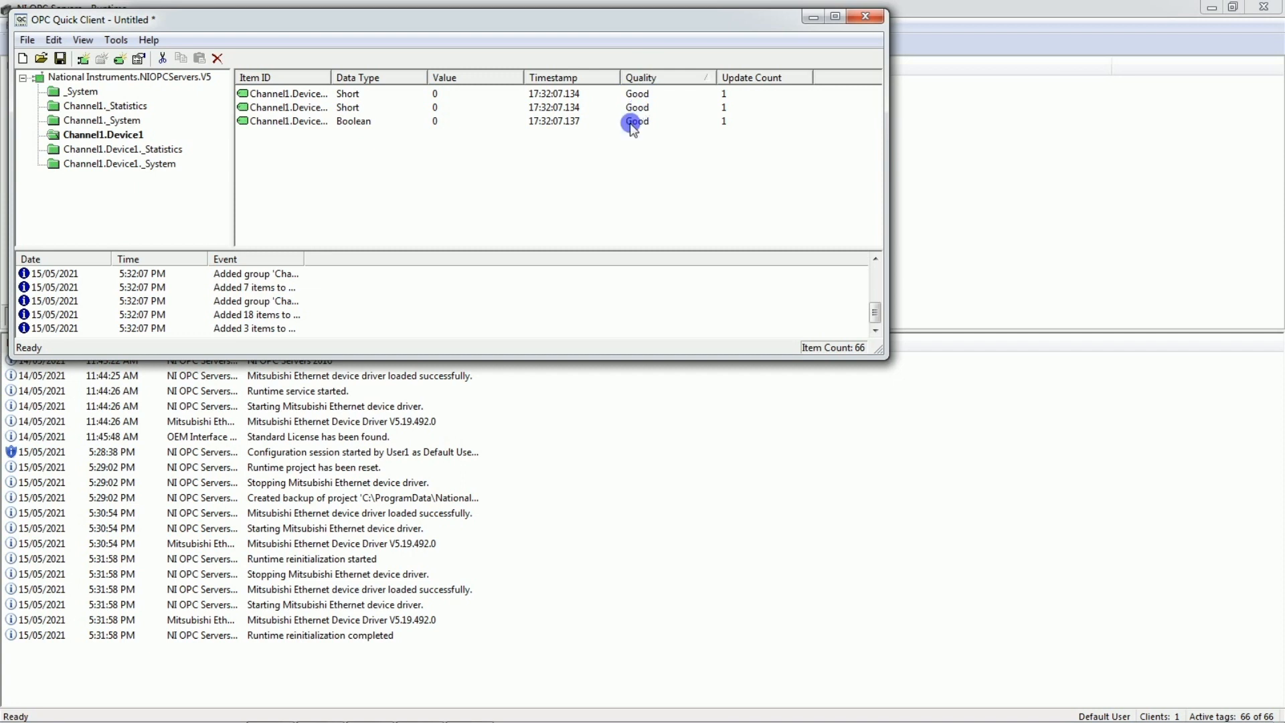
{"action": "mouse_move", "coordinate": [412, 719]}
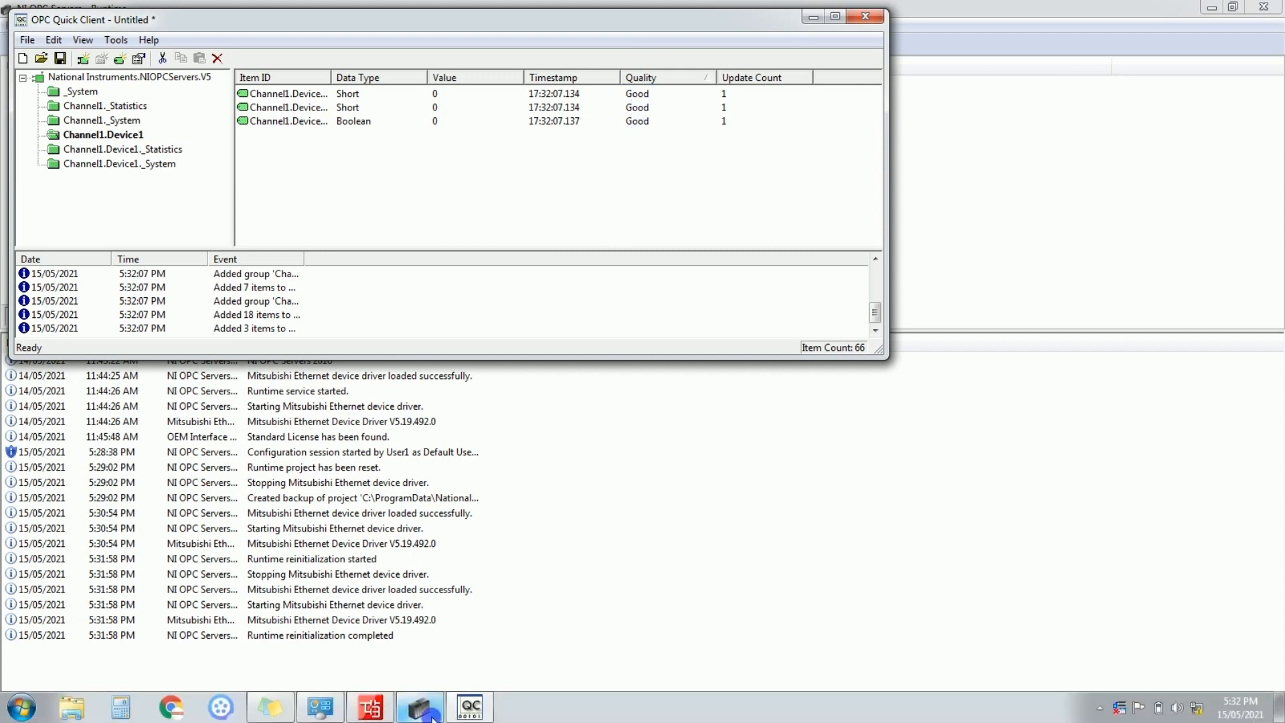
Switch to GX Works3, shrink it to a floating window, narrow its navigation pane, make it taller and place it beside OPC Quick Client
{"action": "left_click", "coordinate": [376, 710]}
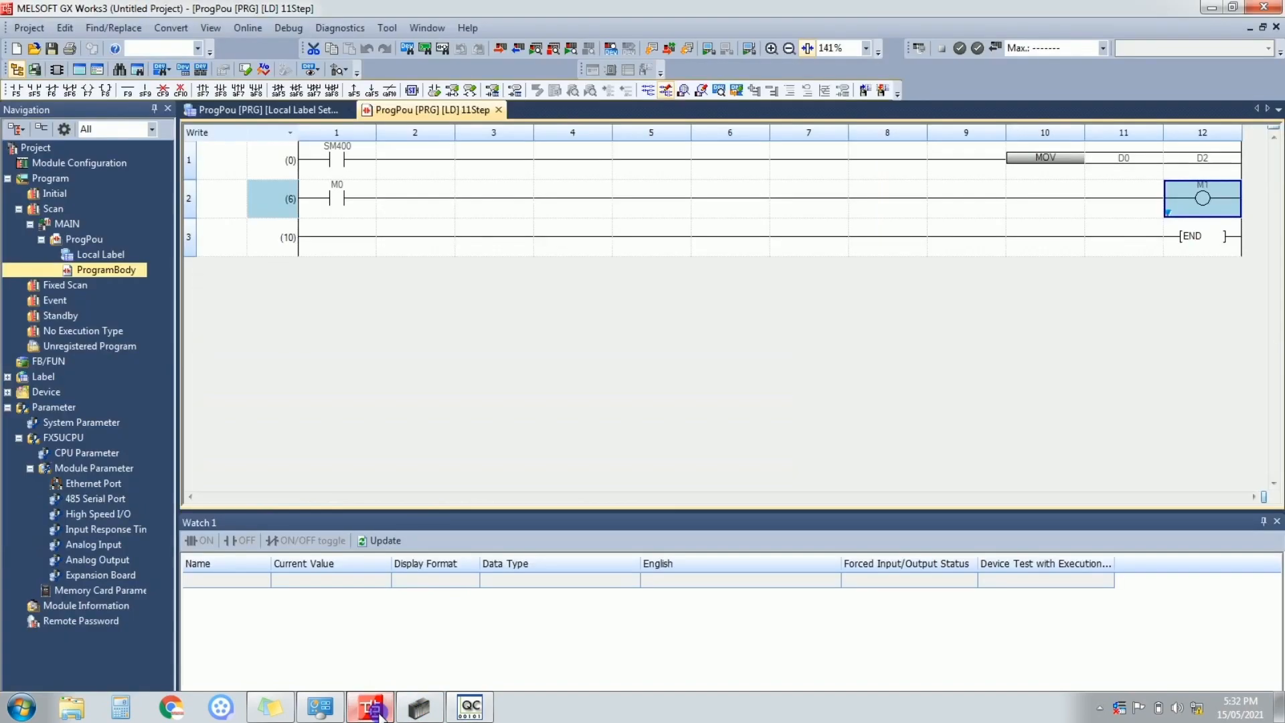
{"action": "left_click", "coordinate": [1231, 8]}
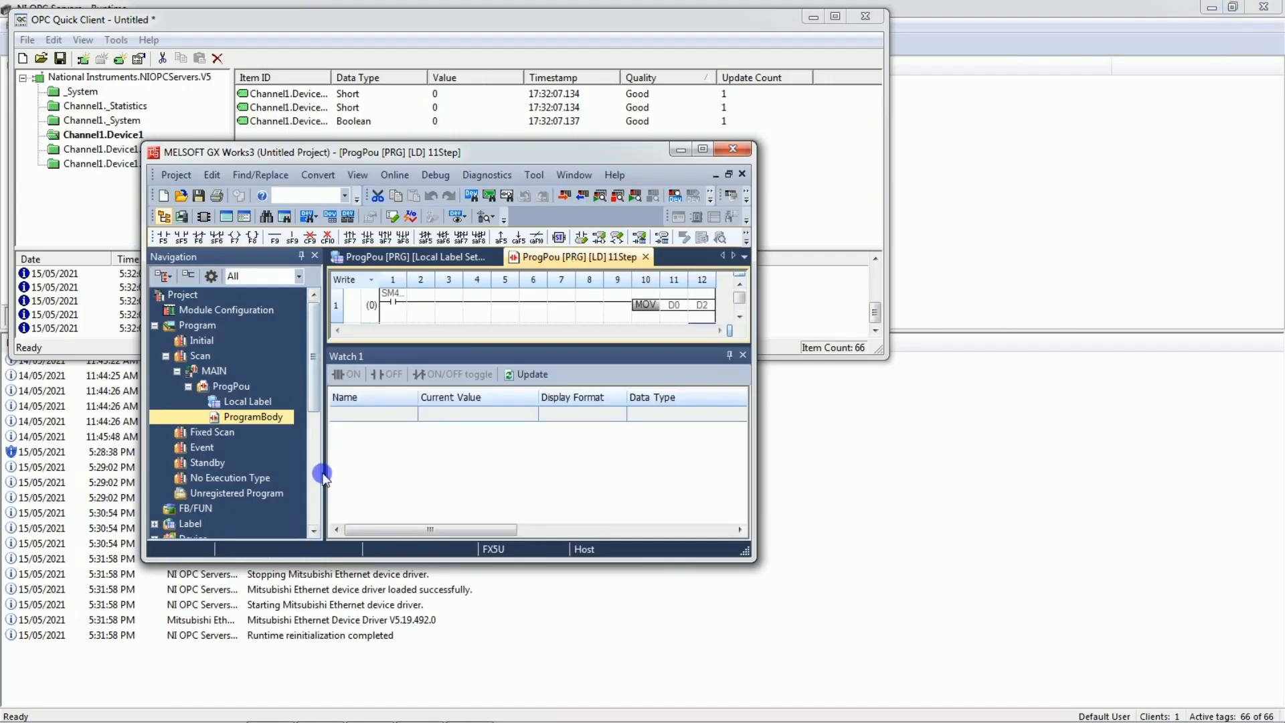
{"action": "left_click_drag", "start_coordinate": [324, 472], "coordinate": [178, 488]}
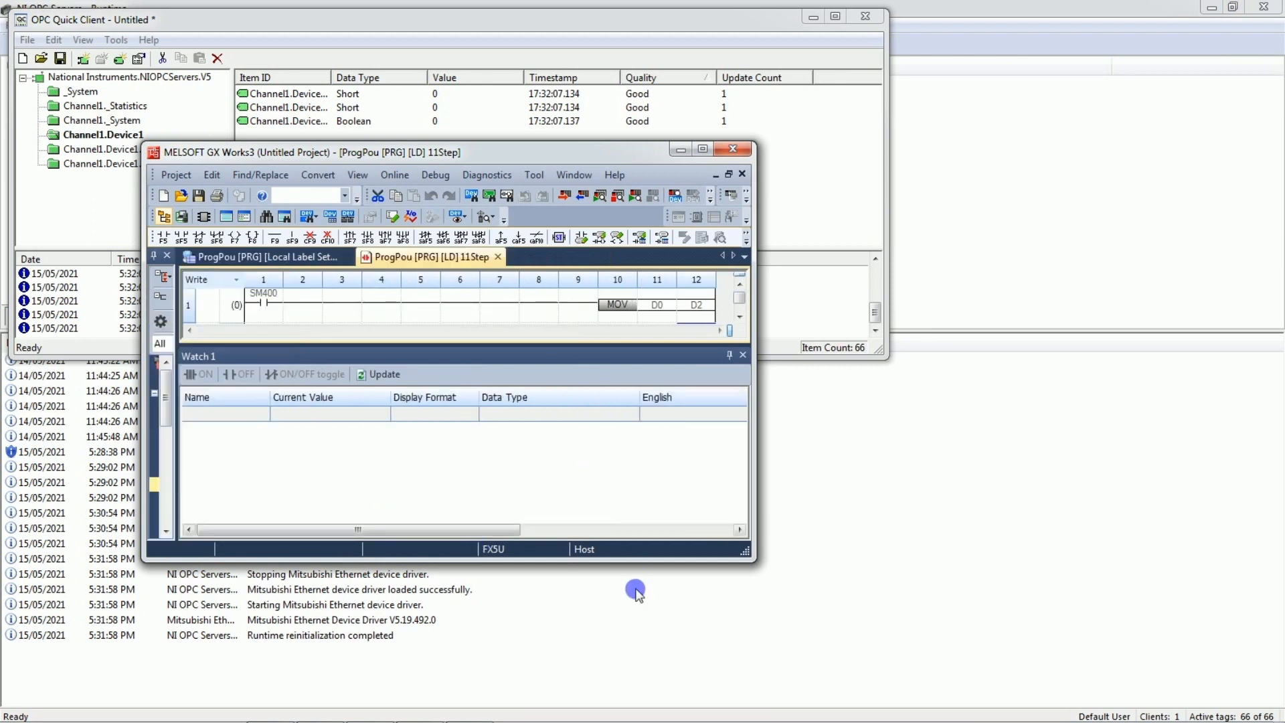
{"action": "left_click_drag", "start_coordinate": [645, 561], "coordinate": [643, 636]}
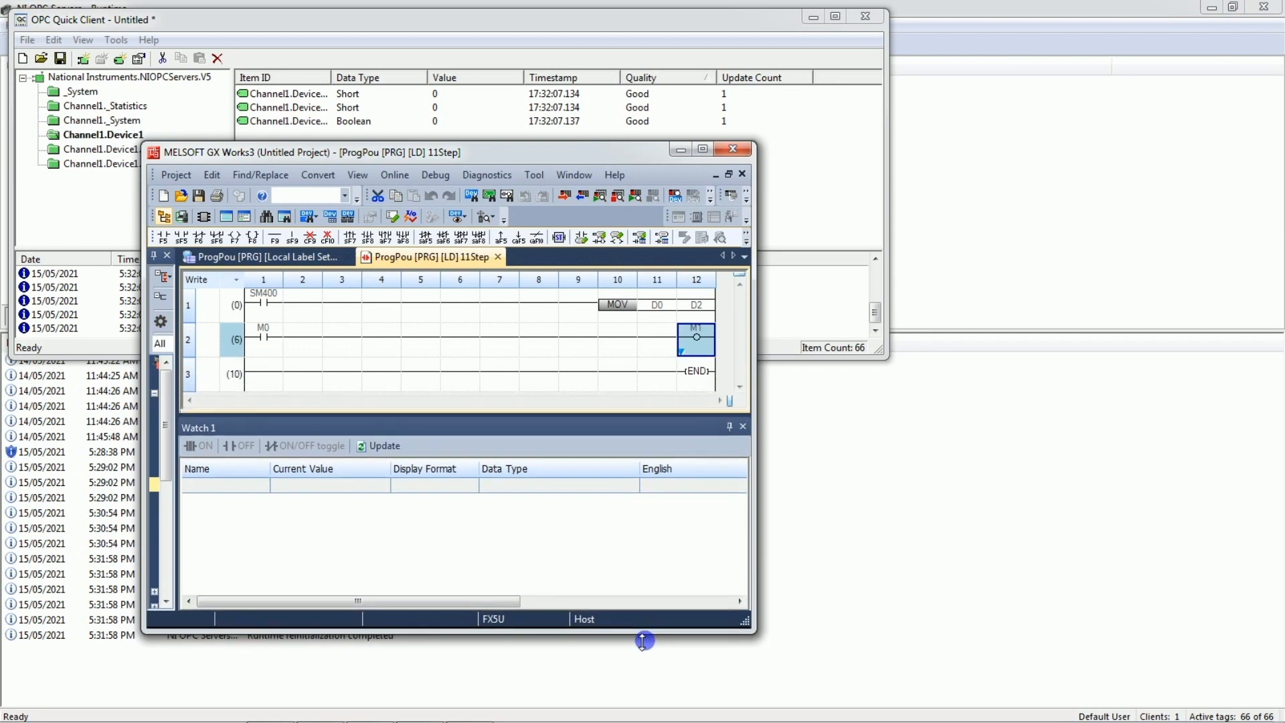
{"action": "left_click_drag", "start_coordinate": [571, 154], "coordinate": [984, 139]}
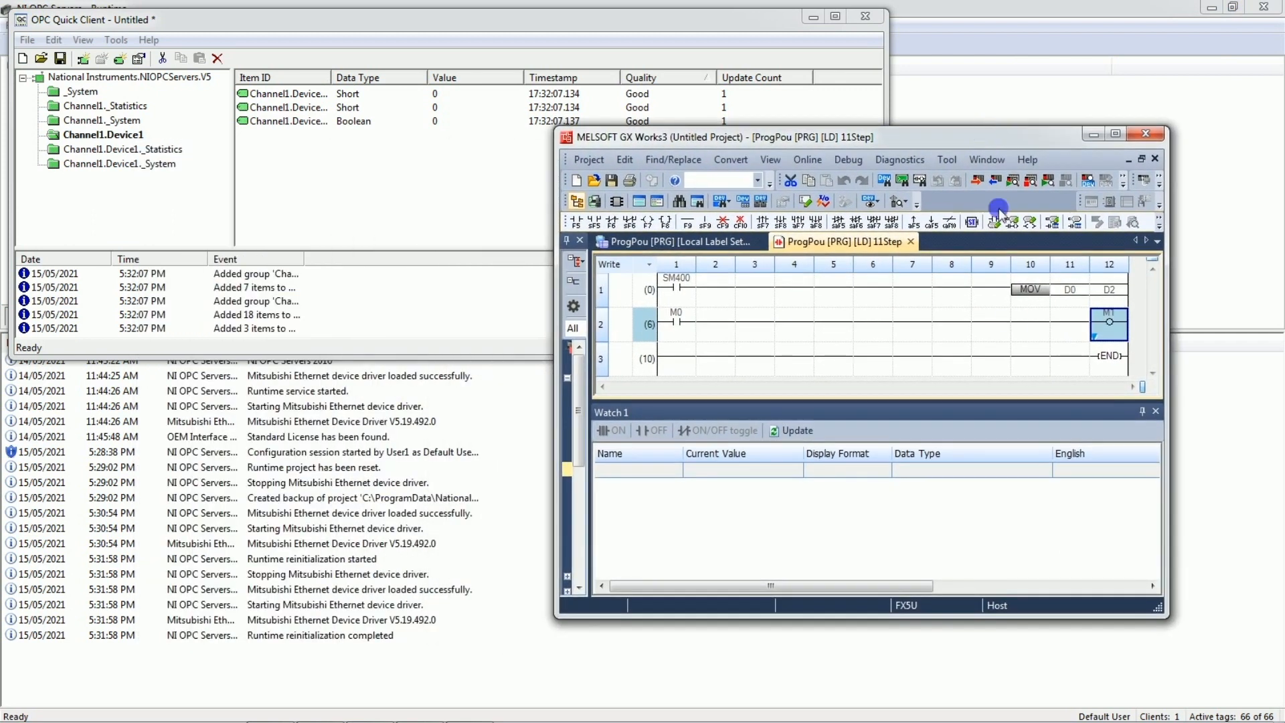
Add devices D0 and M0 to the Watch 1 list in GX Works3
{"action": "left_click", "coordinate": [653, 471]}
{"action": "left_click", "coordinate": [667, 479]}
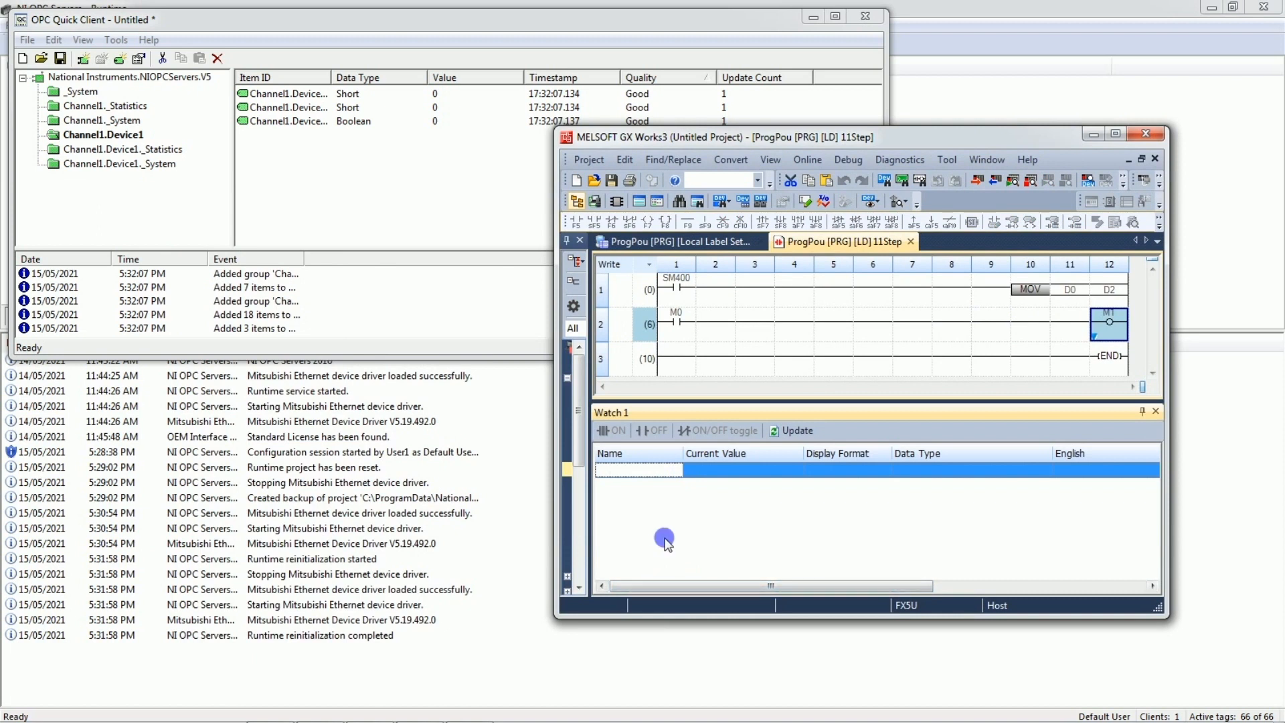
{"action": "key", "text": "Return"}
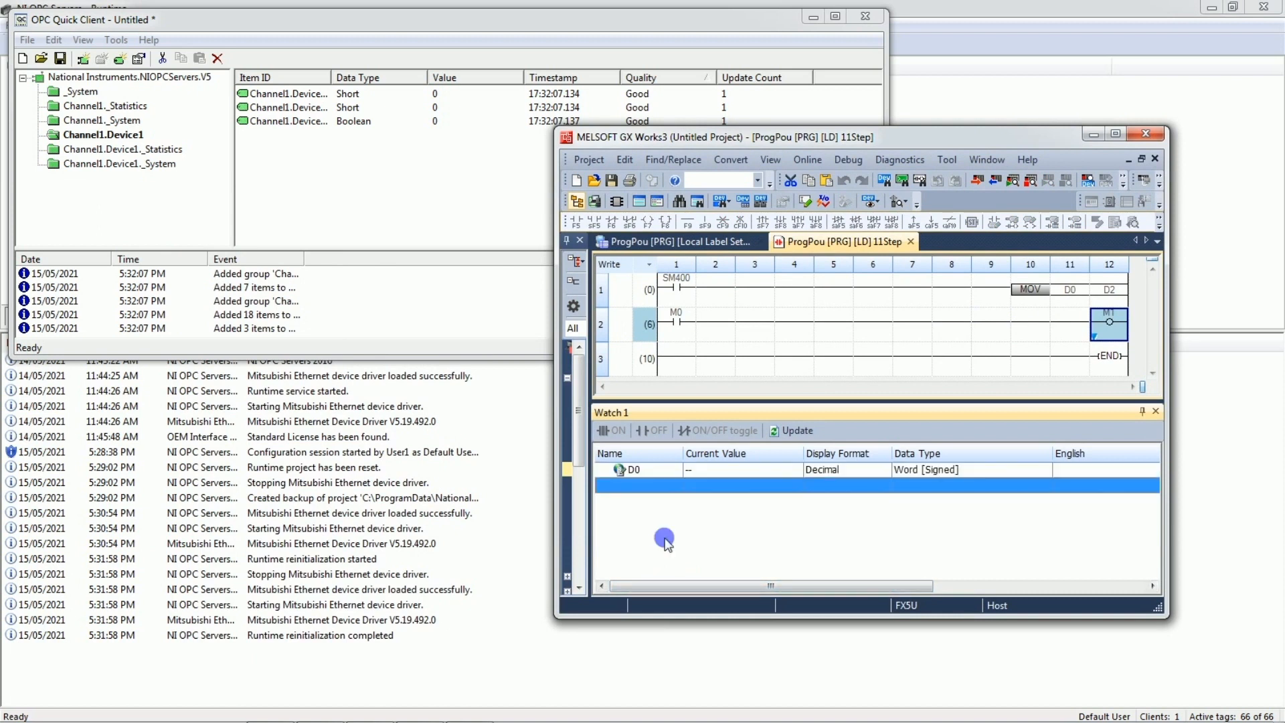
{"action": "left_click", "coordinate": [634, 485]}
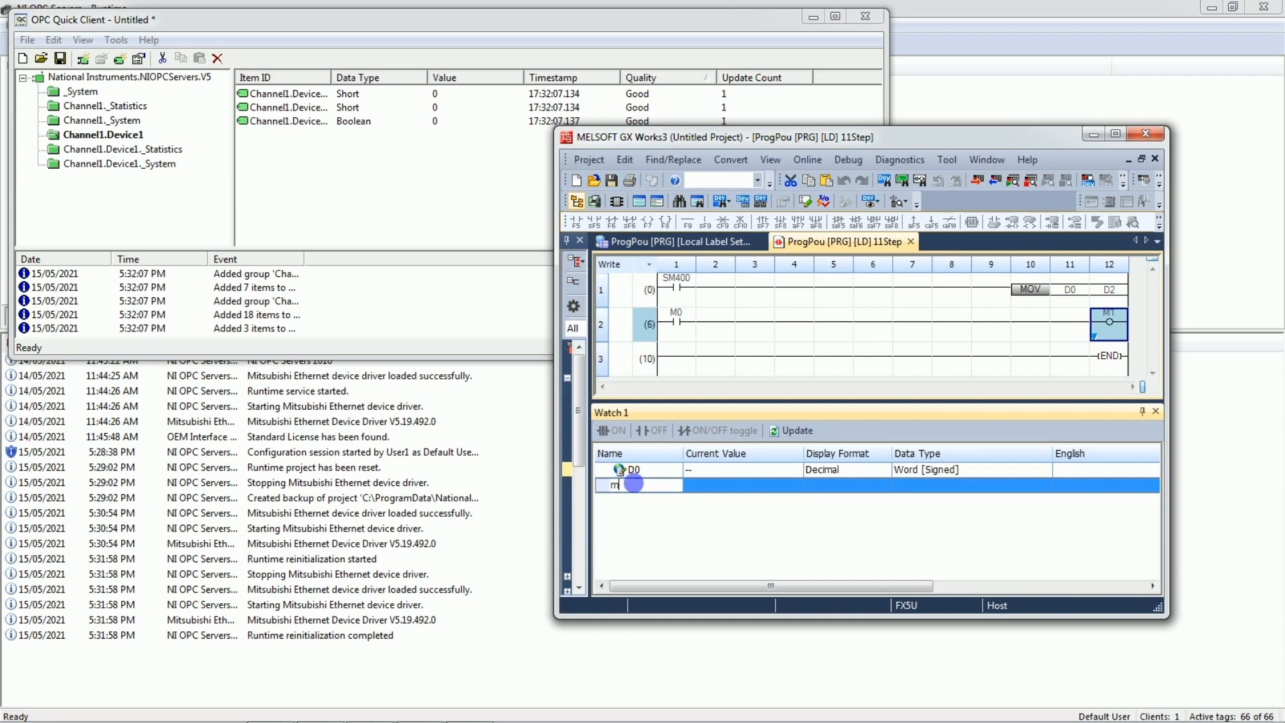
{"action": "type", "text": "m0"}
{"action": "key", "text": "Return"}
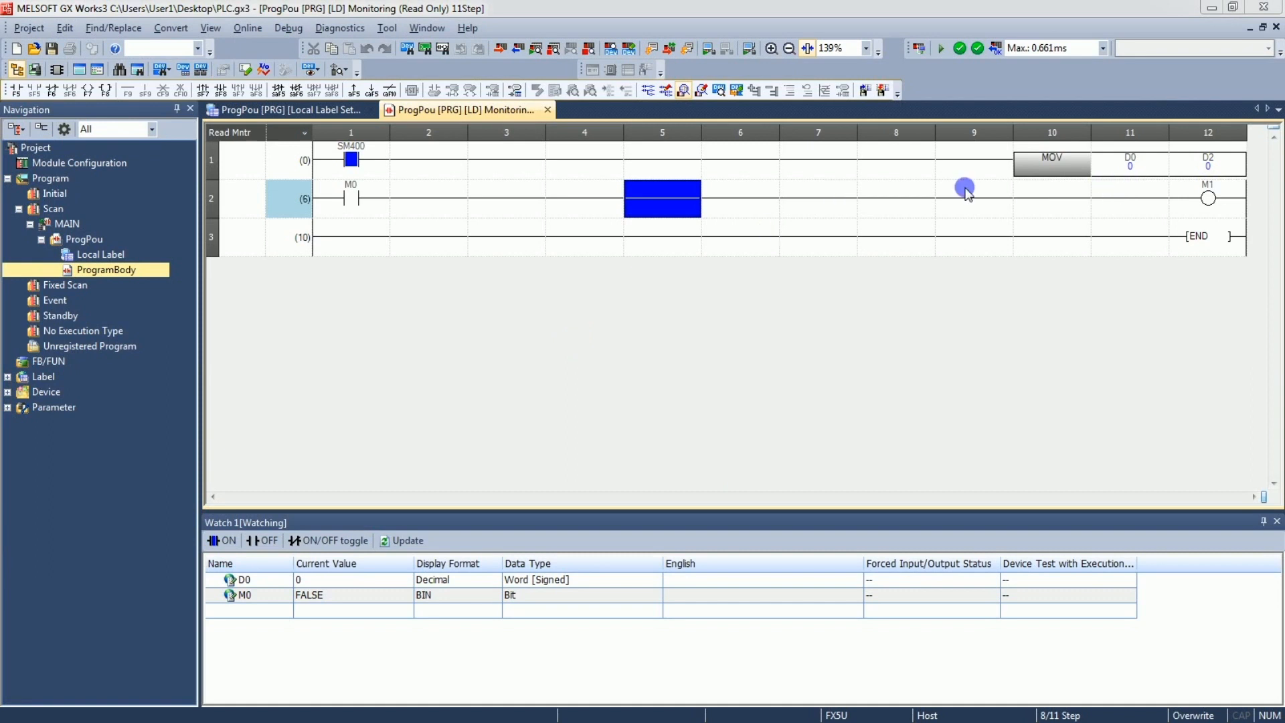
Restore the monitoring GX Works3 window to floating size below the OPC item list and widen it to show all ladder columns
{"action": "left_click", "coordinate": [1231, 8]}
{"action": "left_click_drag", "start_coordinate": [1018, 136], "coordinate": [611, 188]}
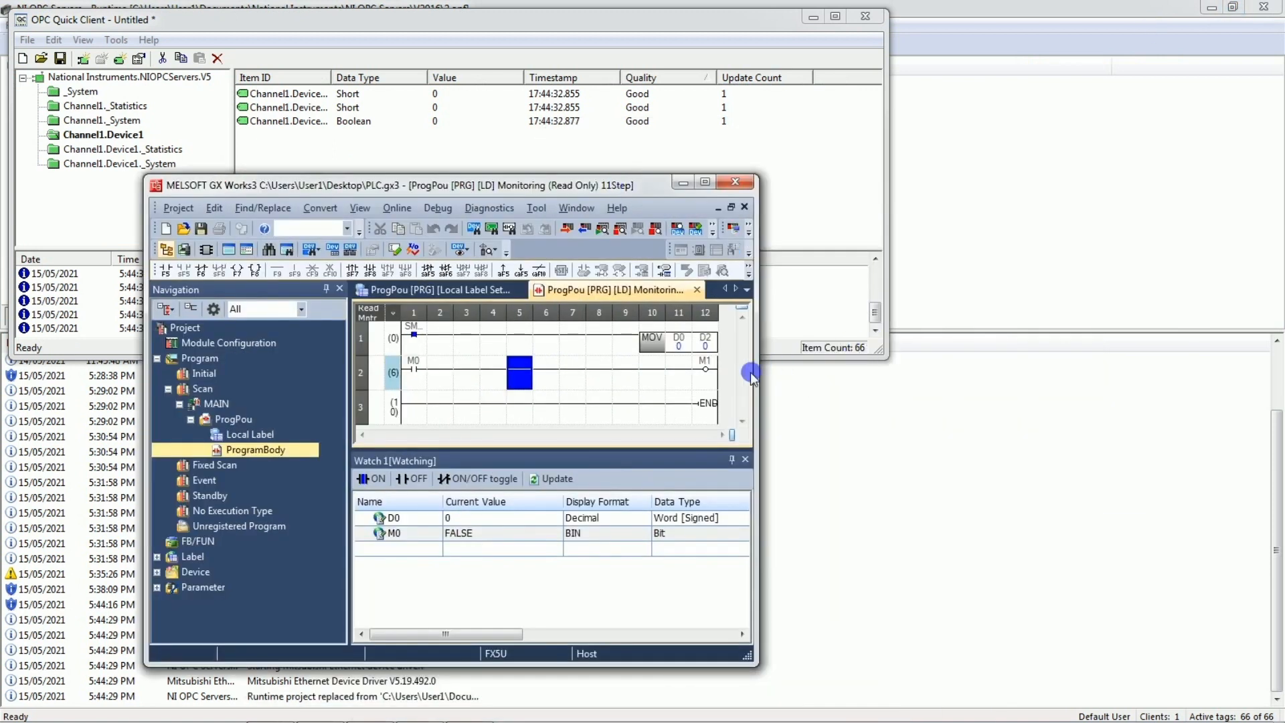
{"action": "left_click_drag", "start_coordinate": [774, 367], "coordinate": [1160, 362]}
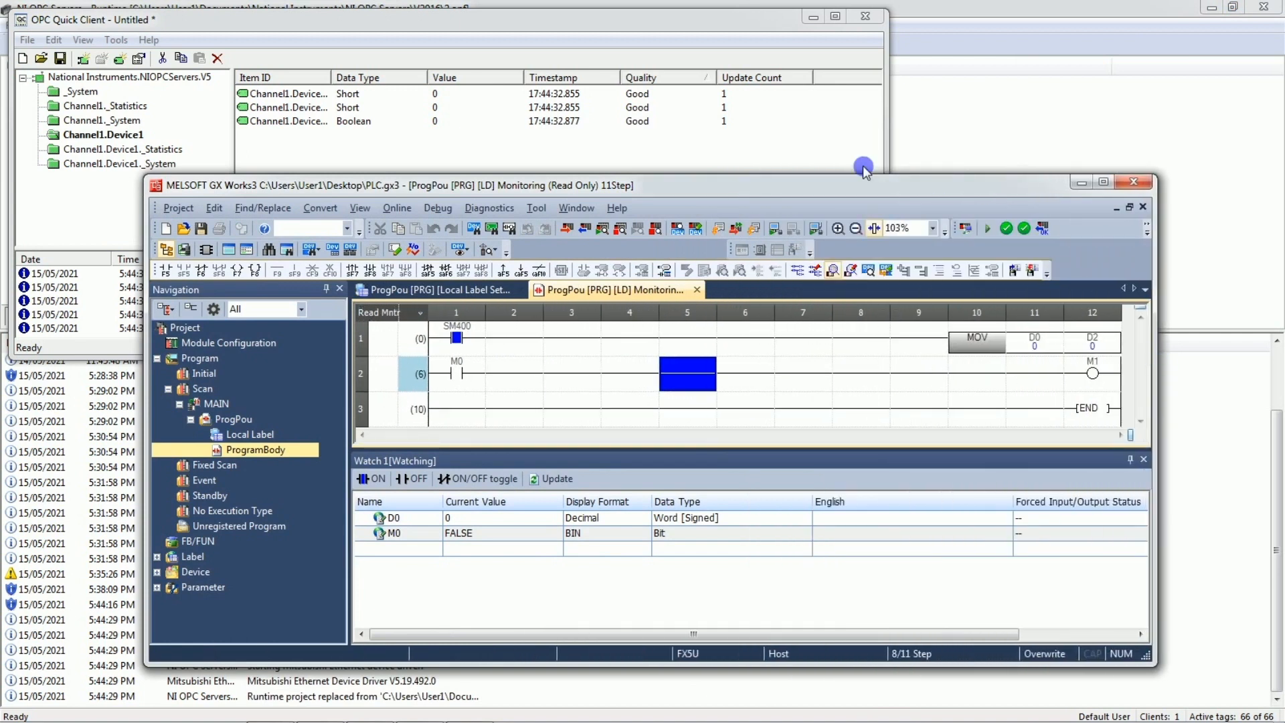
{"action": "left_click_drag", "start_coordinate": [766, 192], "coordinate": [749, 197]}
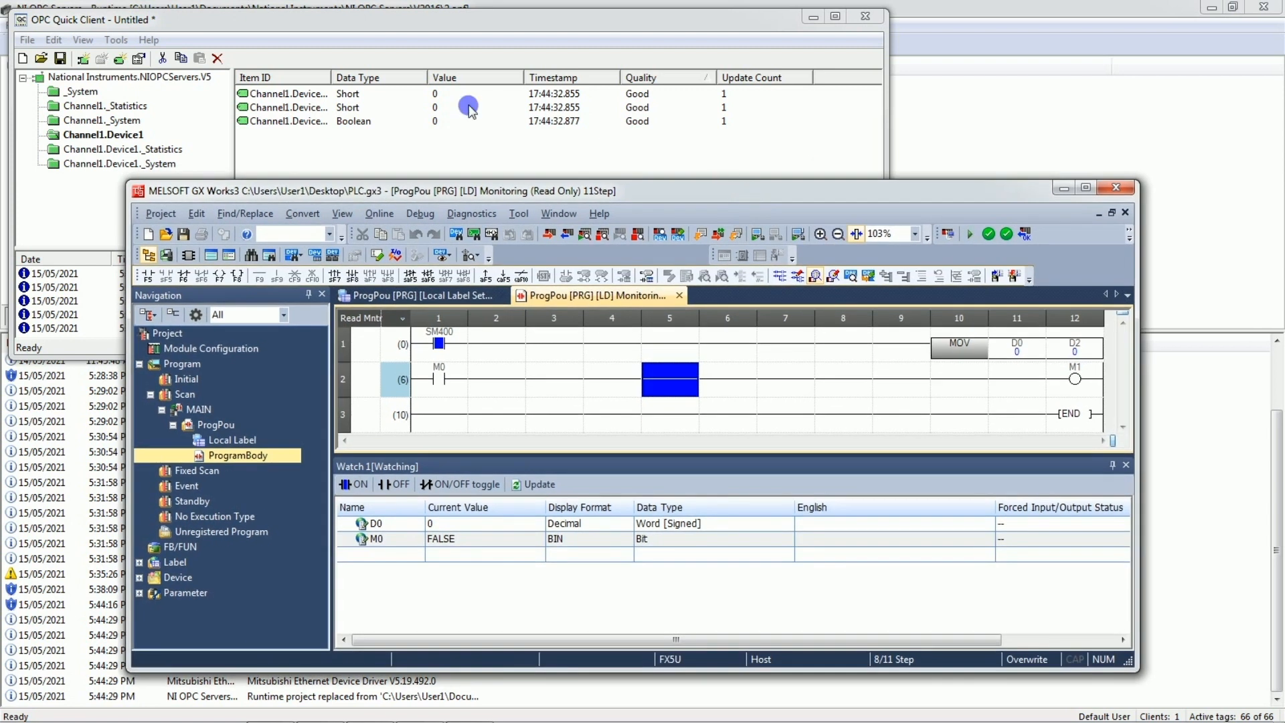
Widen the Item ID column in OPC Quick Client to fit the full tag names and inspect the D0, D2 and M1 items
{"action": "left_click", "coordinate": [320, 97]}
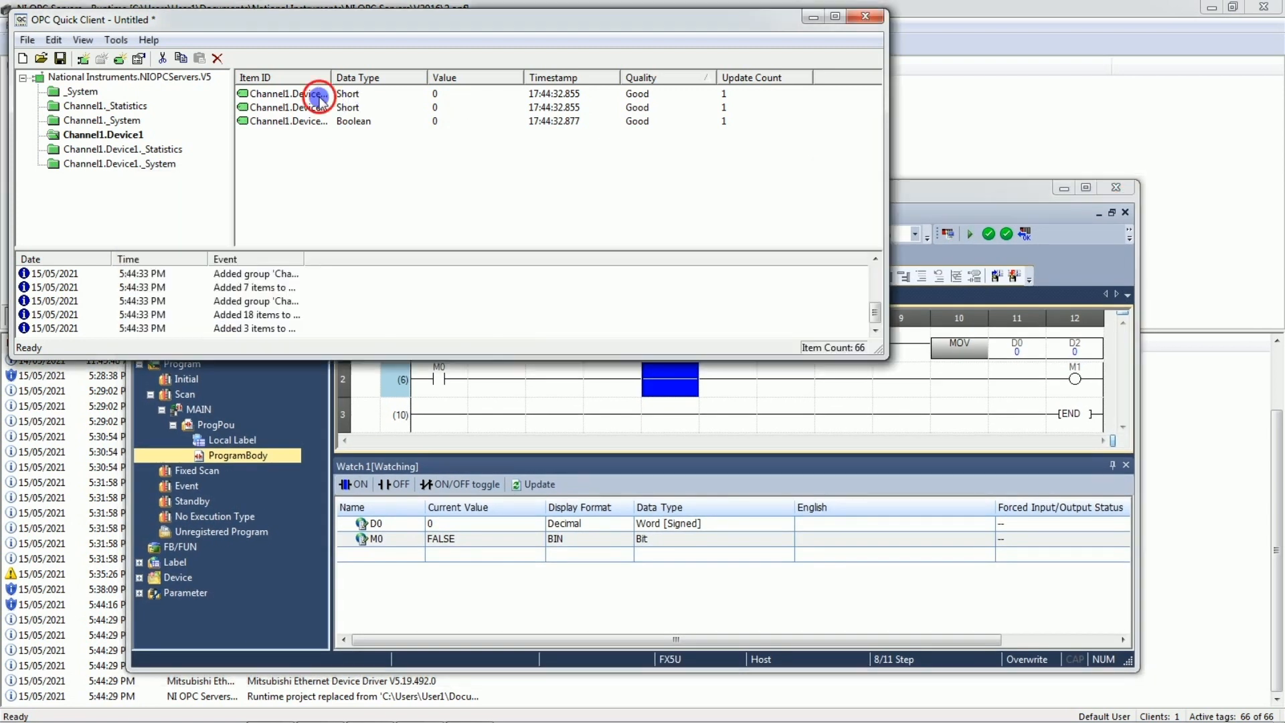
{"action": "double_click", "coordinate": [331, 77]}
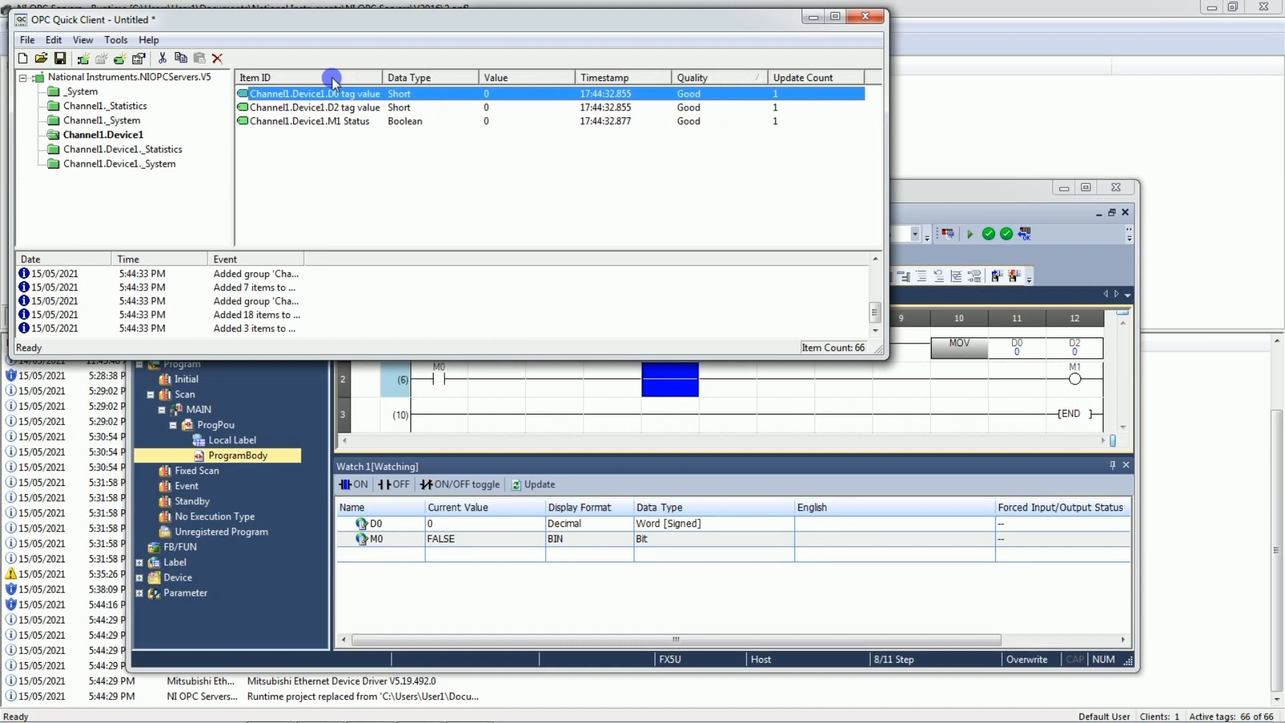
{"action": "left_click", "coordinate": [472, 110]}
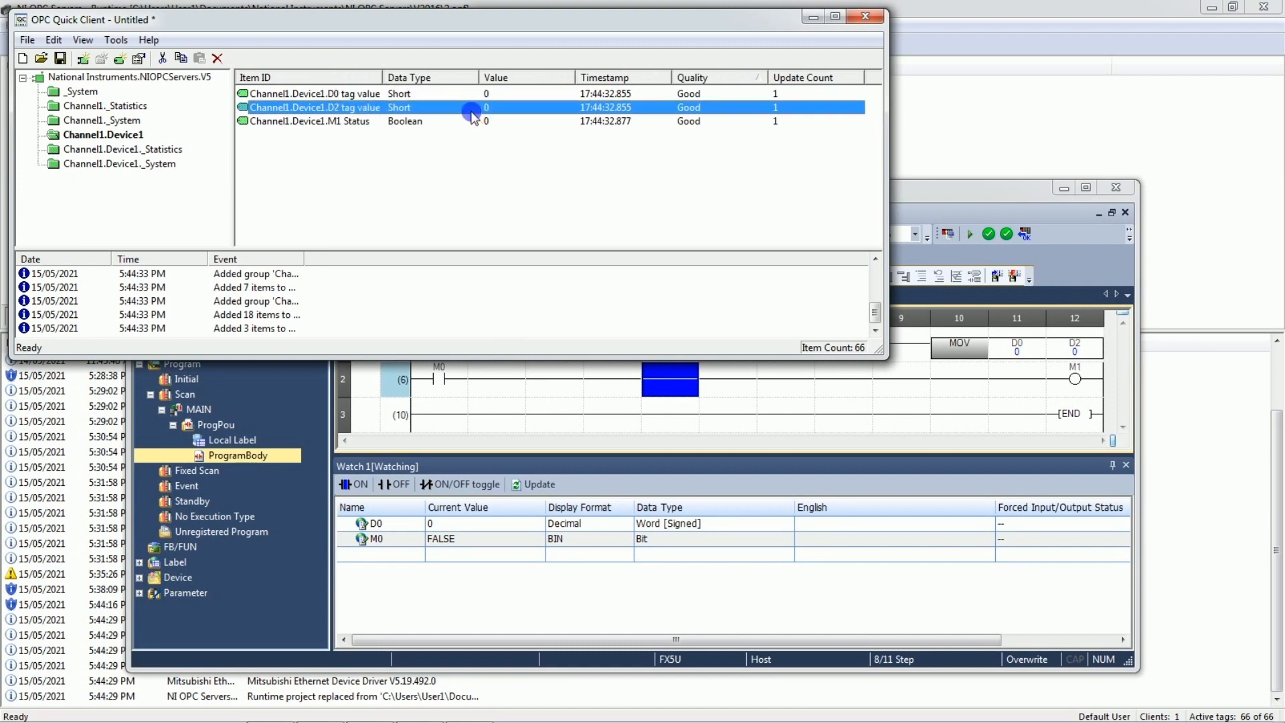
{"action": "left_click", "coordinate": [465, 122]}
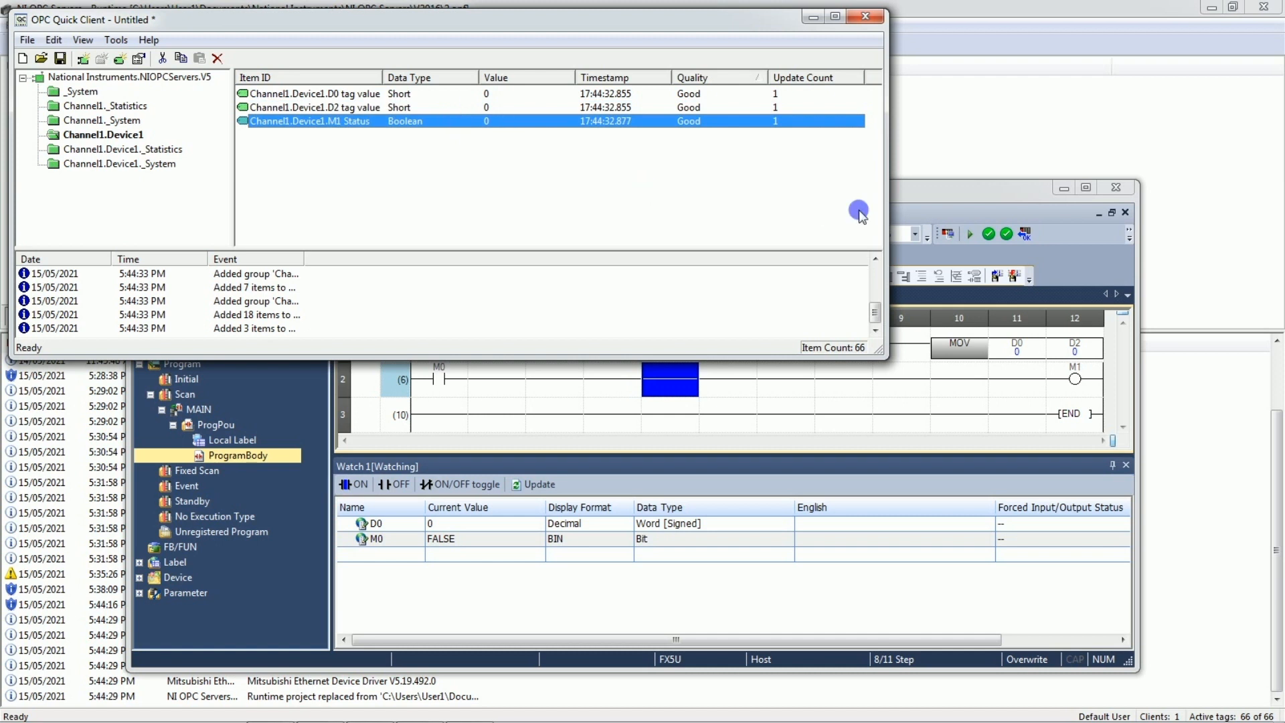
Reduce the height of the OPC Quick Client window and place GX Works3 just beneath its item list
{"action": "left_click_drag", "start_coordinate": [913, 190], "coordinate": [881, 258]}
{"action": "left_click_drag", "start_coordinate": [49, 365], "coordinate": [64, 239]}
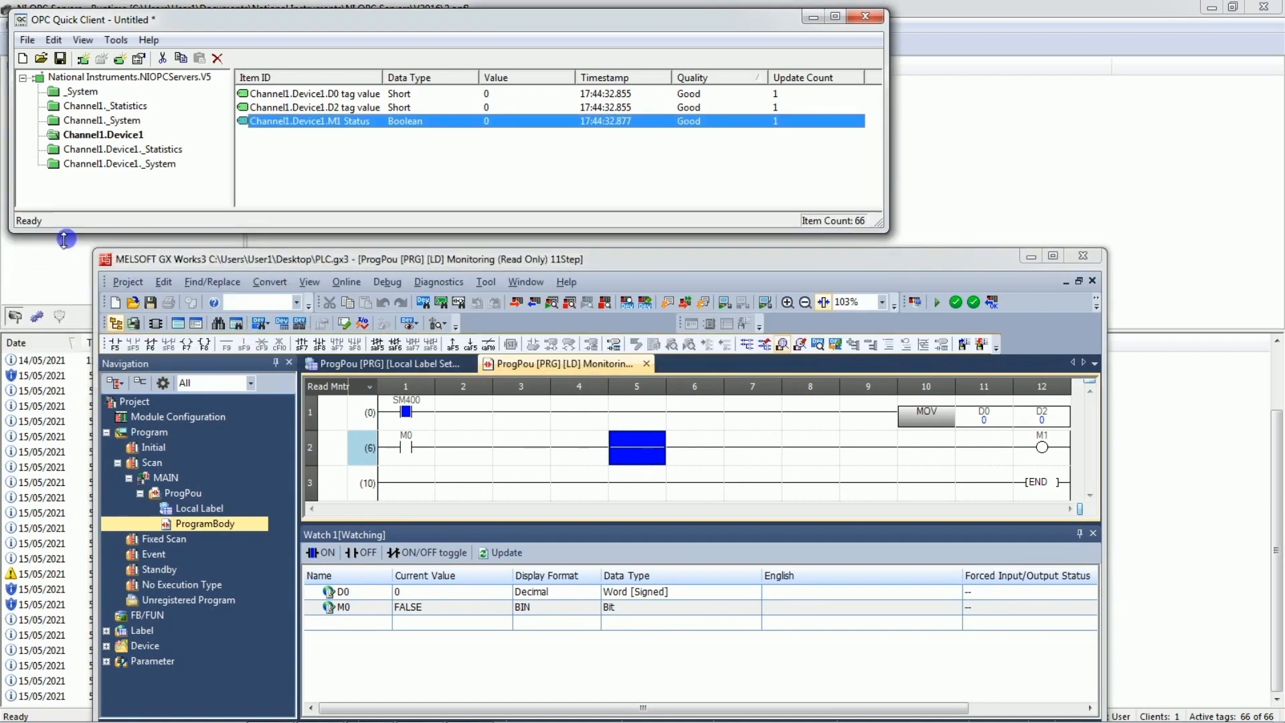
{"action": "left_click_drag", "start_coordinate": [304, 259], "coordinate": [281, 207]}
Set D0's current value to 5 in the watch list and check the D0 tag value in OPC Quick Client
{"action": "left_click", "coordinate": [393, 542]}
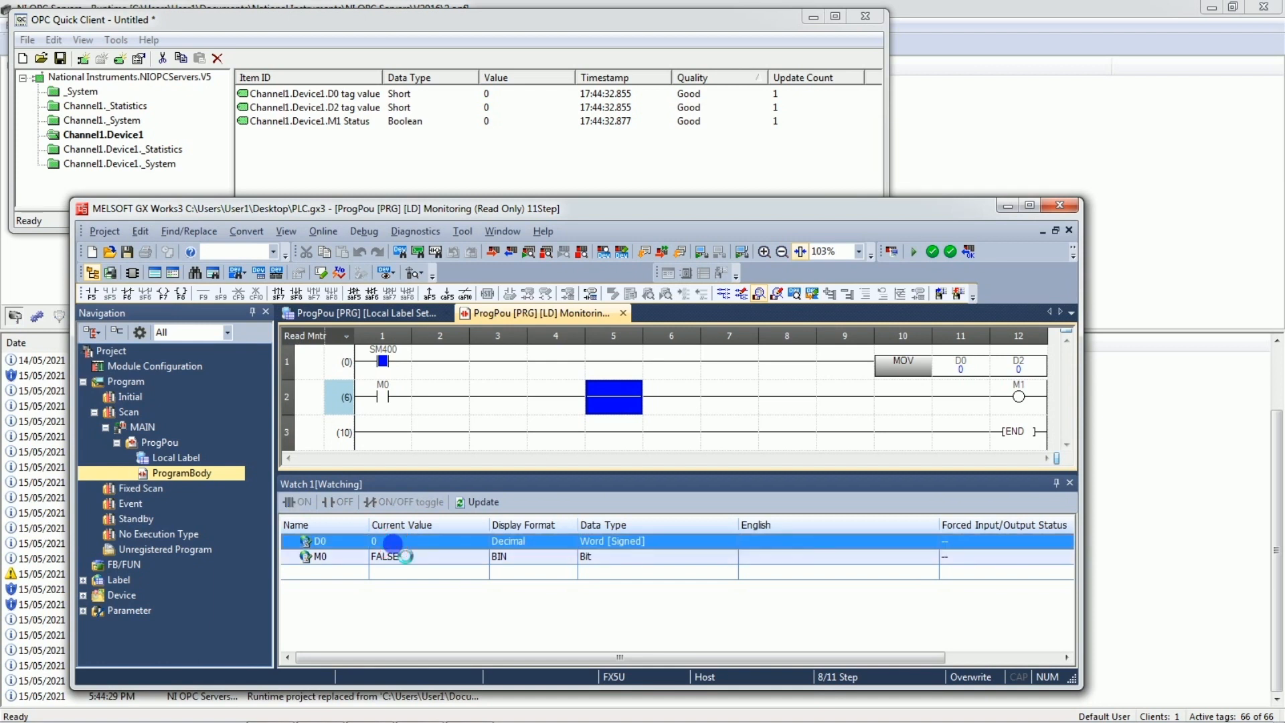
{"action": "left_click", "coordinate": [399, 547]}
{"action": "type", "text": "5"}
{"action": "key", "text": "Return"}
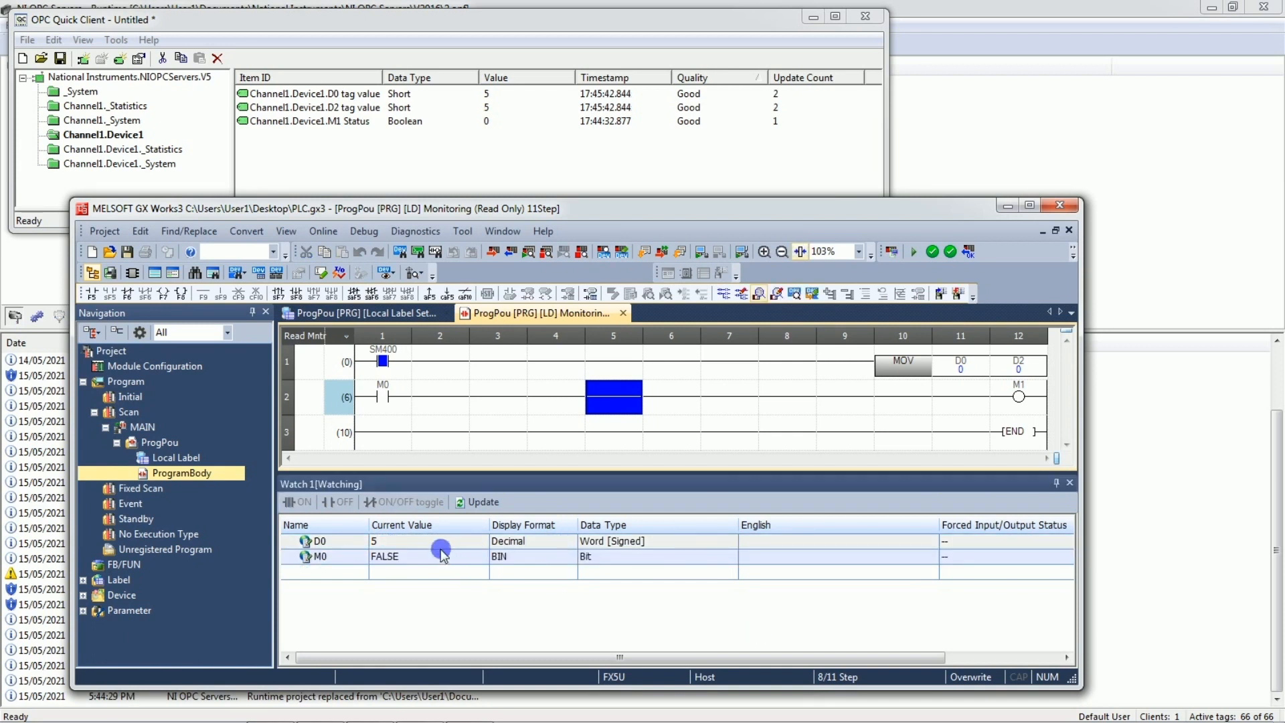
{"action": "left_click", "coordinate": [443, 546]}
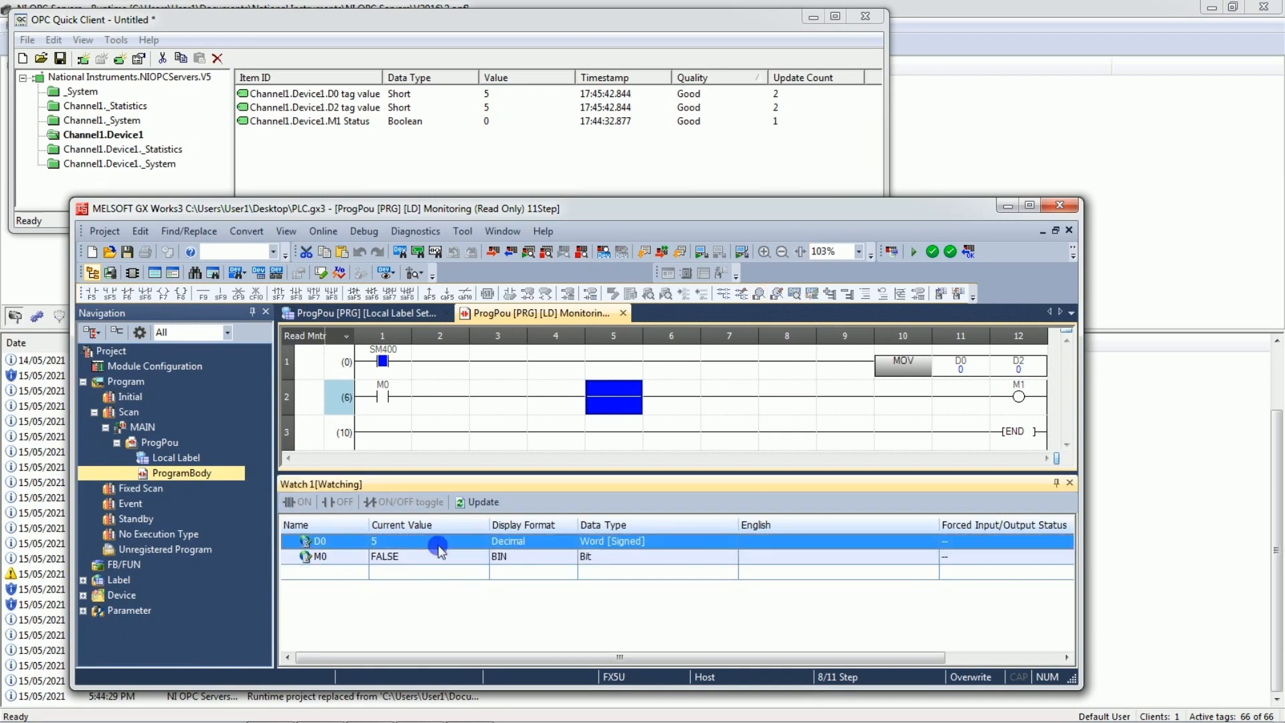
{"action": "left_click", "coordinate": [489, 98]}
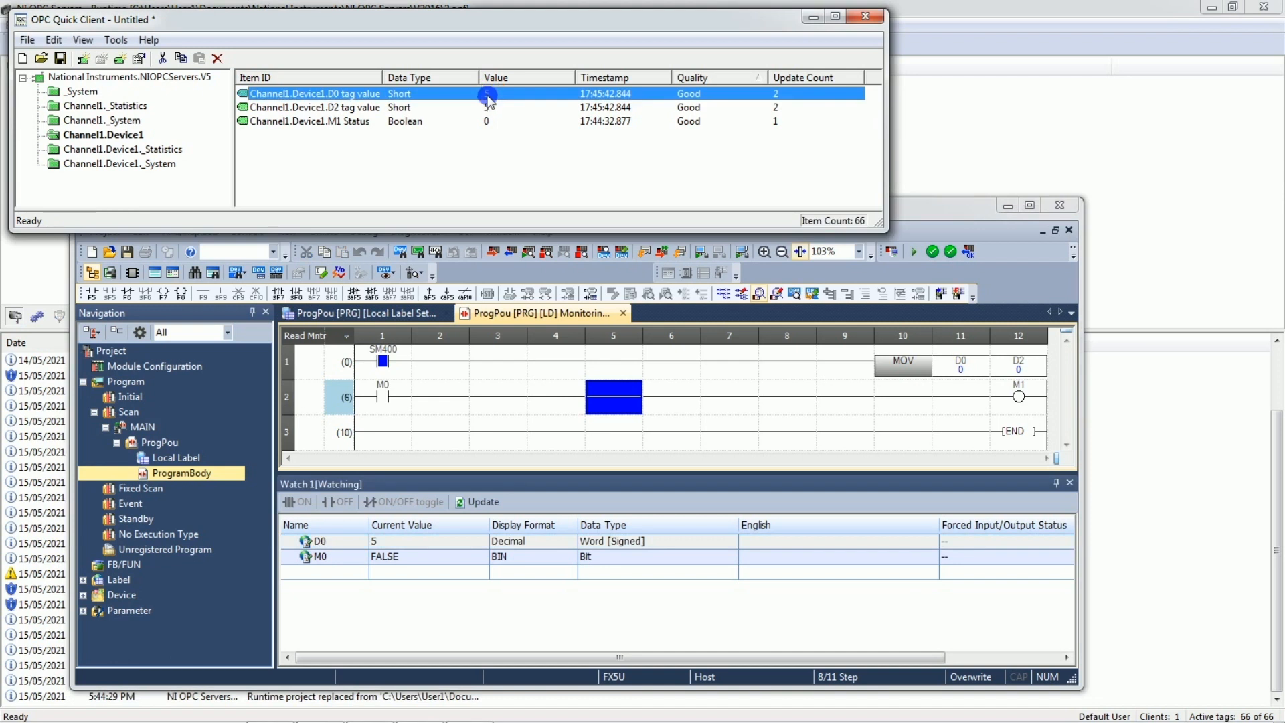
Add device D2 to the watch list and compare its value with the D2 tag in OPC Quick Client
{"action": "left_click", "coordinate": [335, 570]}
{"action": "type", "text": "D2"}
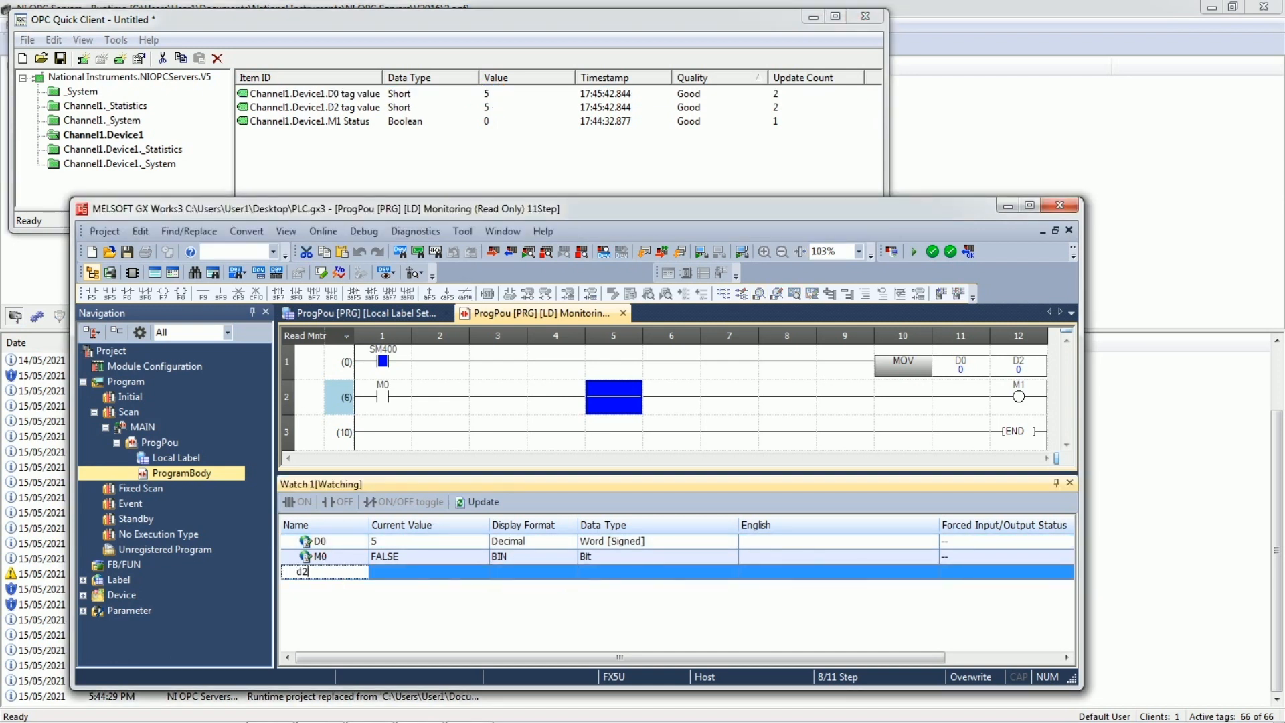
{"action": "key", "text": "Return"}
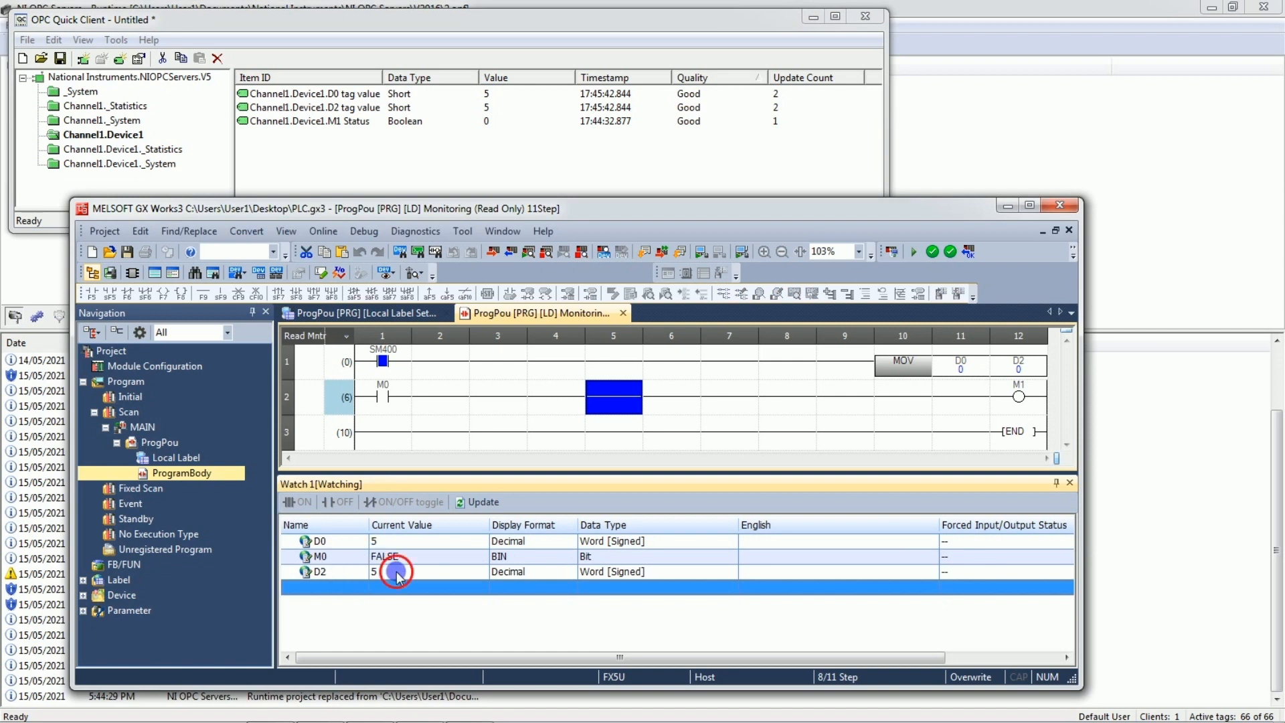
{"action": "left_click", "coordinate": [386, 573]}
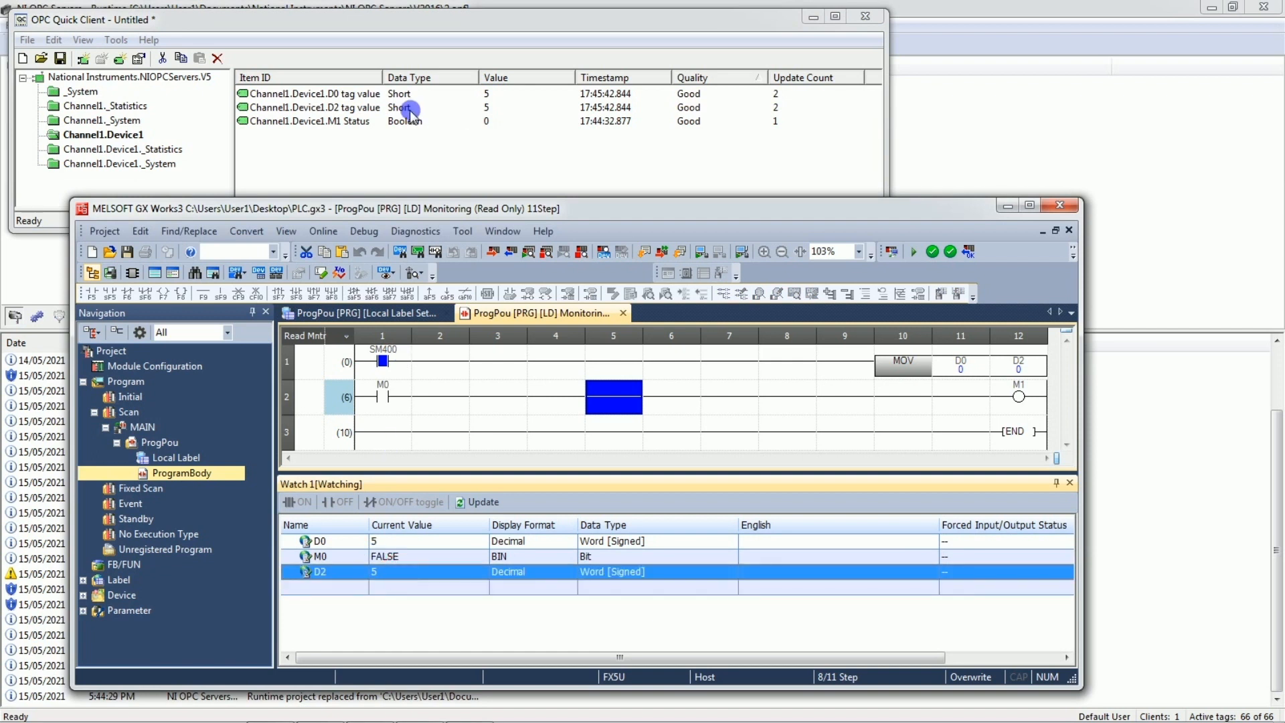
{"action": "left_click", "coordinate": [390, 110]}
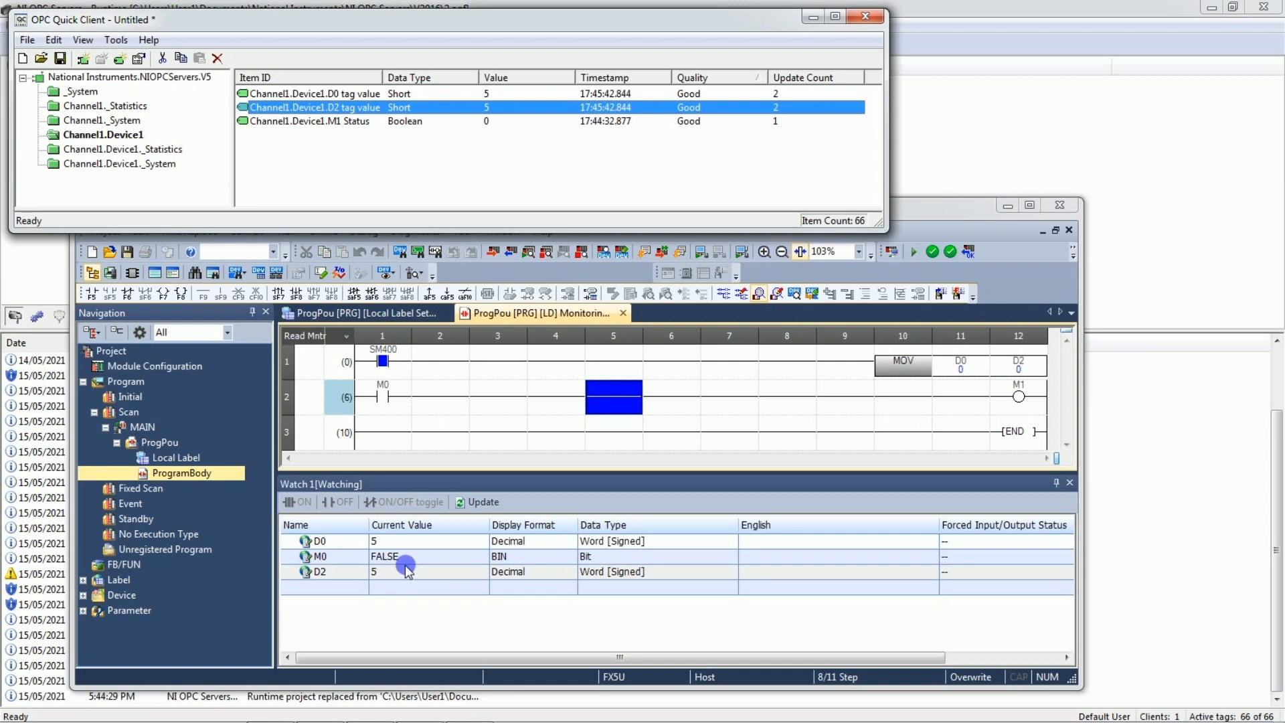
{"action": "left_click_drag", "start_coordinate": [936, 211], "coordinate": [898, 172]}
{"action": "left_click", "coordinate": [738, 15]}
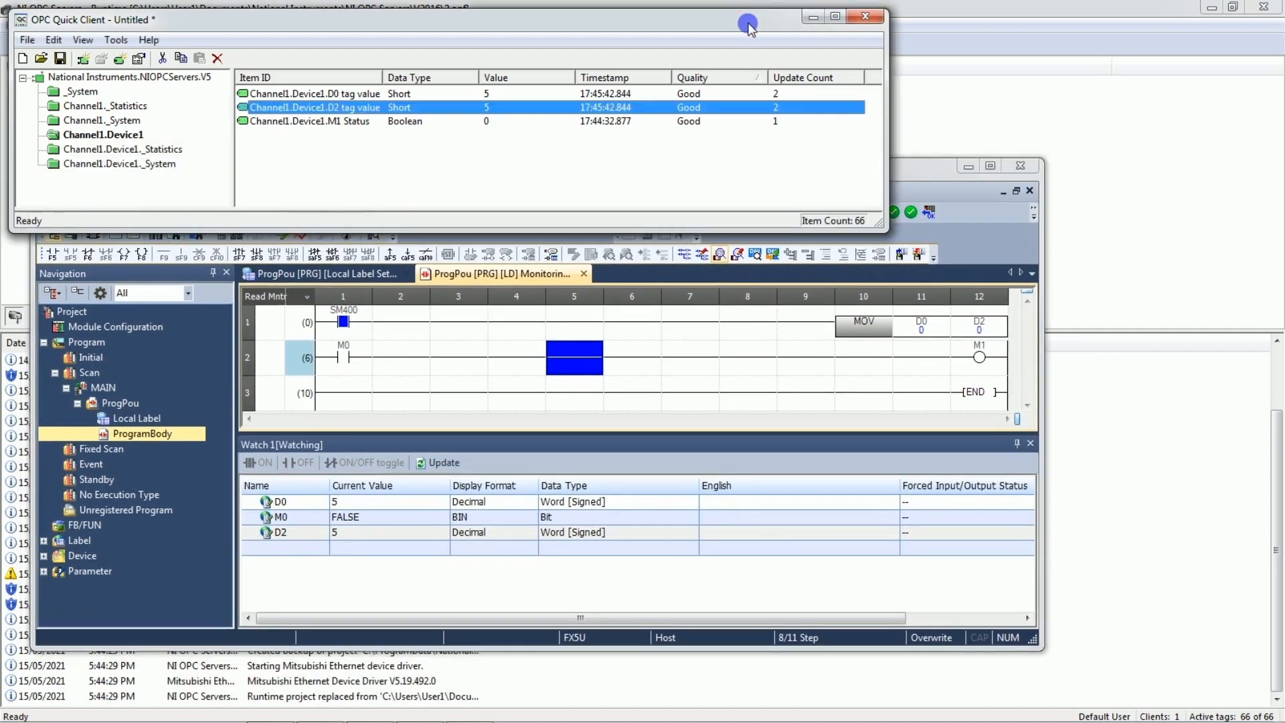
{"action": "left_click", "coordinate": [367, 503]}
{"action": "left_click", "coordinate": [385, 509]}
{"action": "type", "text": "5"}
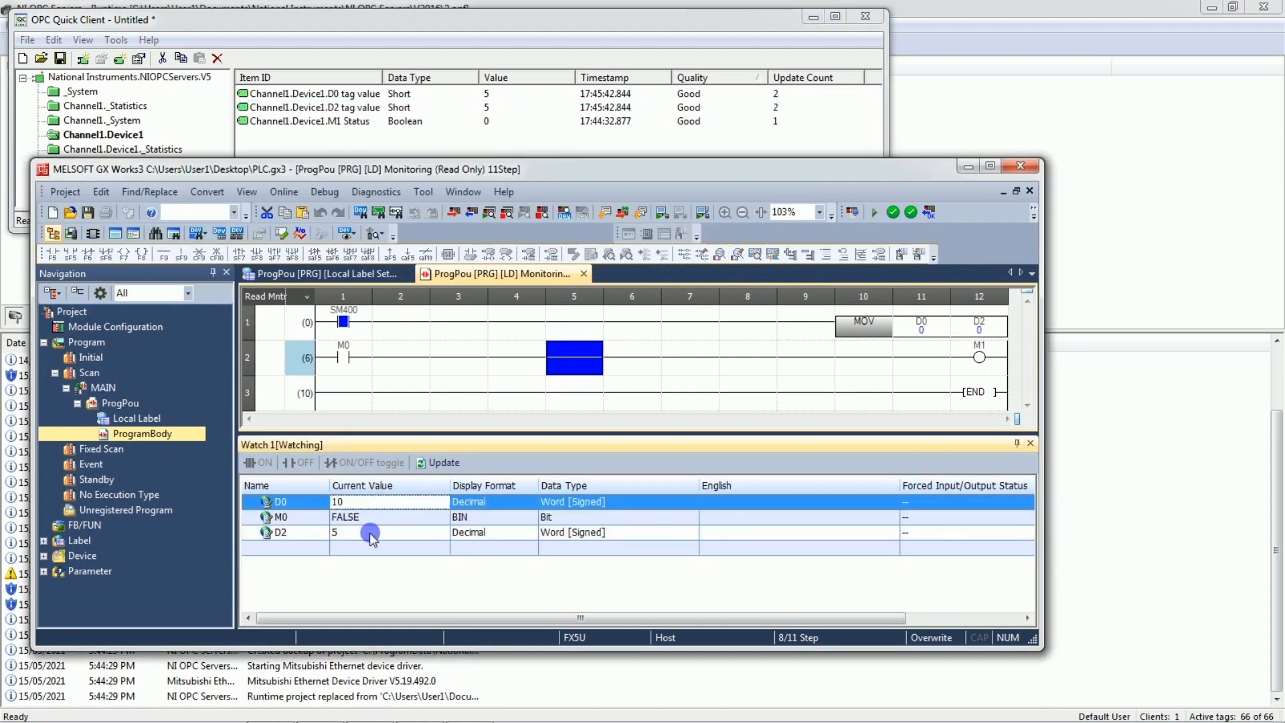
{"action": "left_click", "coordinate": [370, 533]}
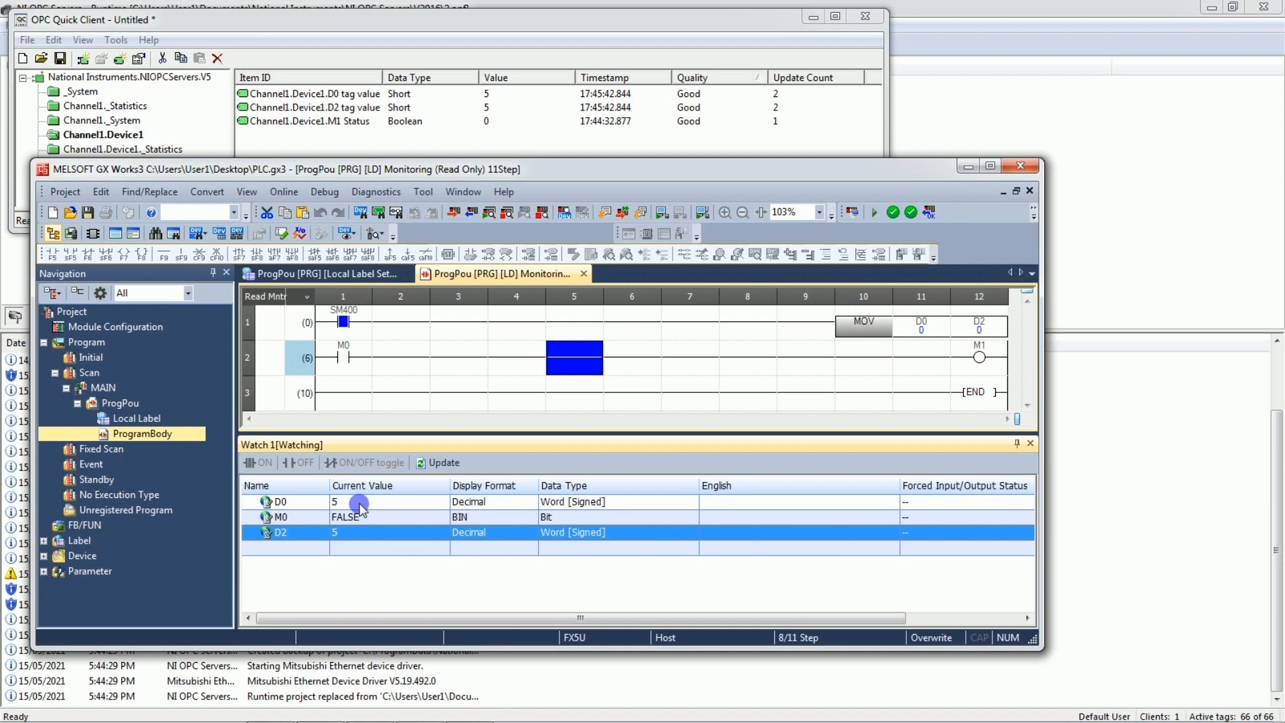
Set D0's current value to 10 in the watch list and check the D0 and D2 tags in OPC Quick Client
{"action": "double_click", "coordinate": [360, 506]}
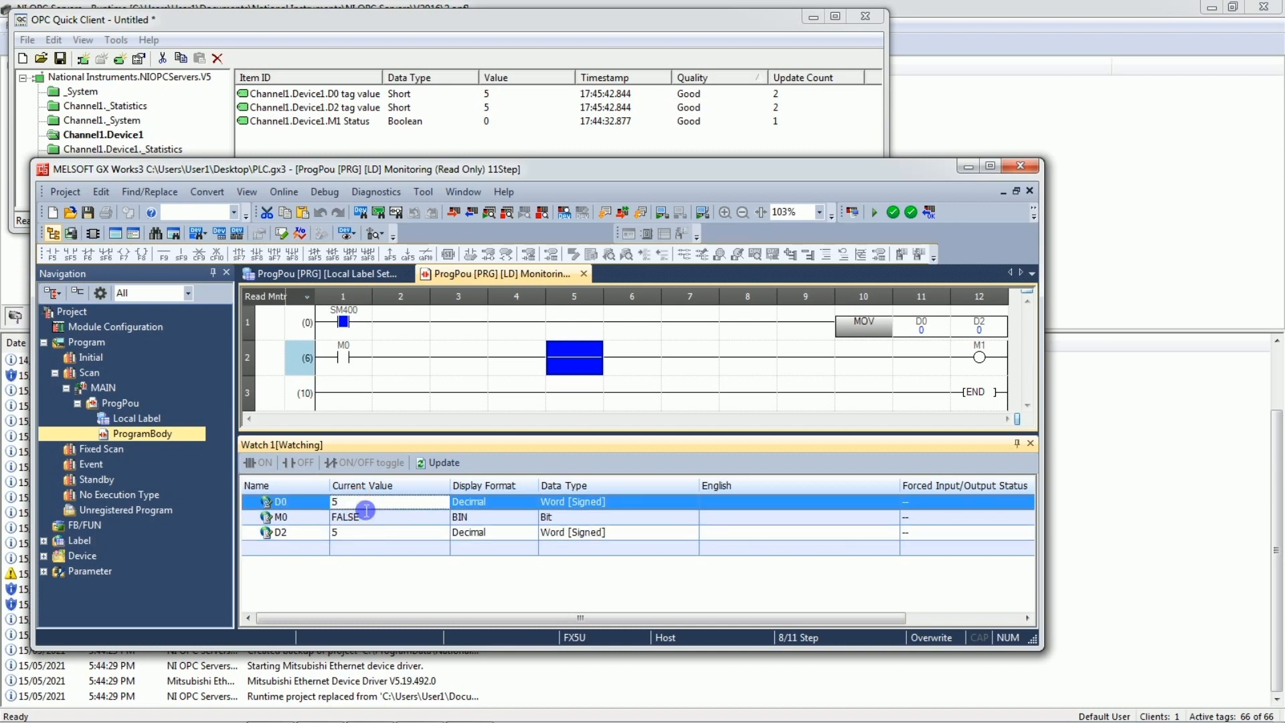
{"action": "type", "text": "10"}
{"action": "key", "text": "Return"}
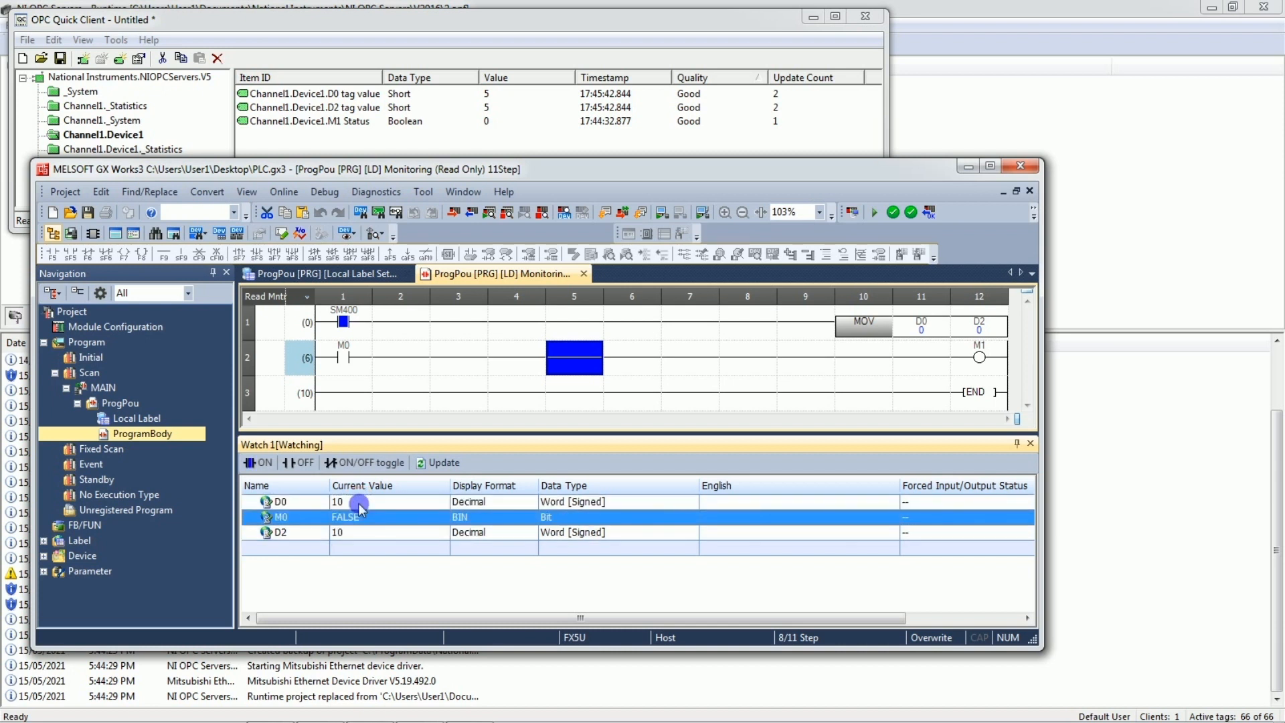
{"action": "left_click", "coordinate": [358, 503]}
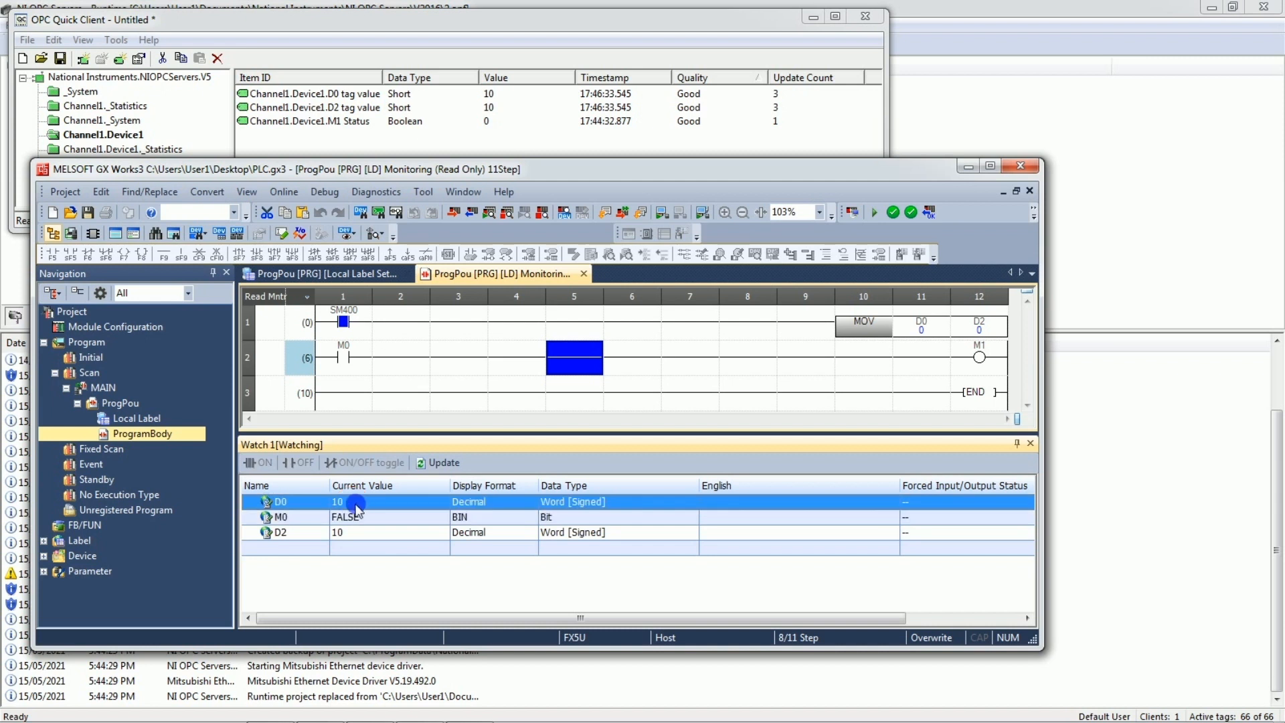
{"action": "left_click", "coordinate": [347, 533]}
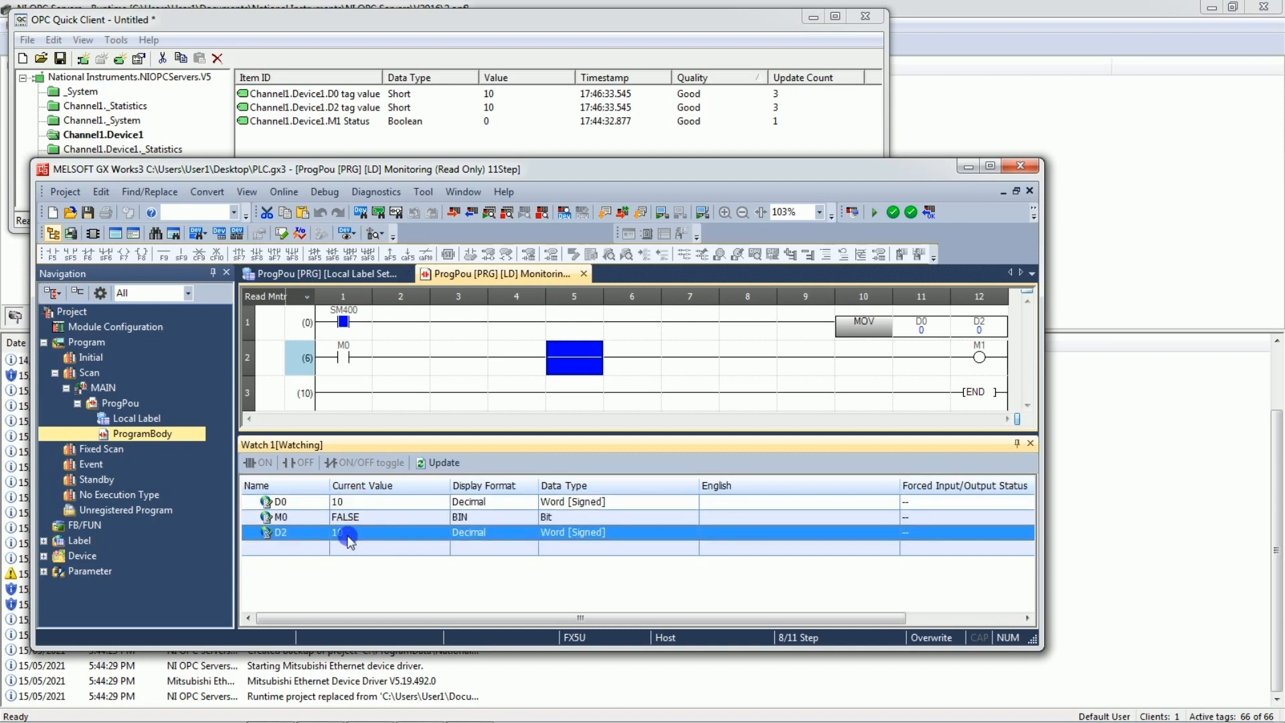
{"action": "left_click", "coordinate": [494, 98]}
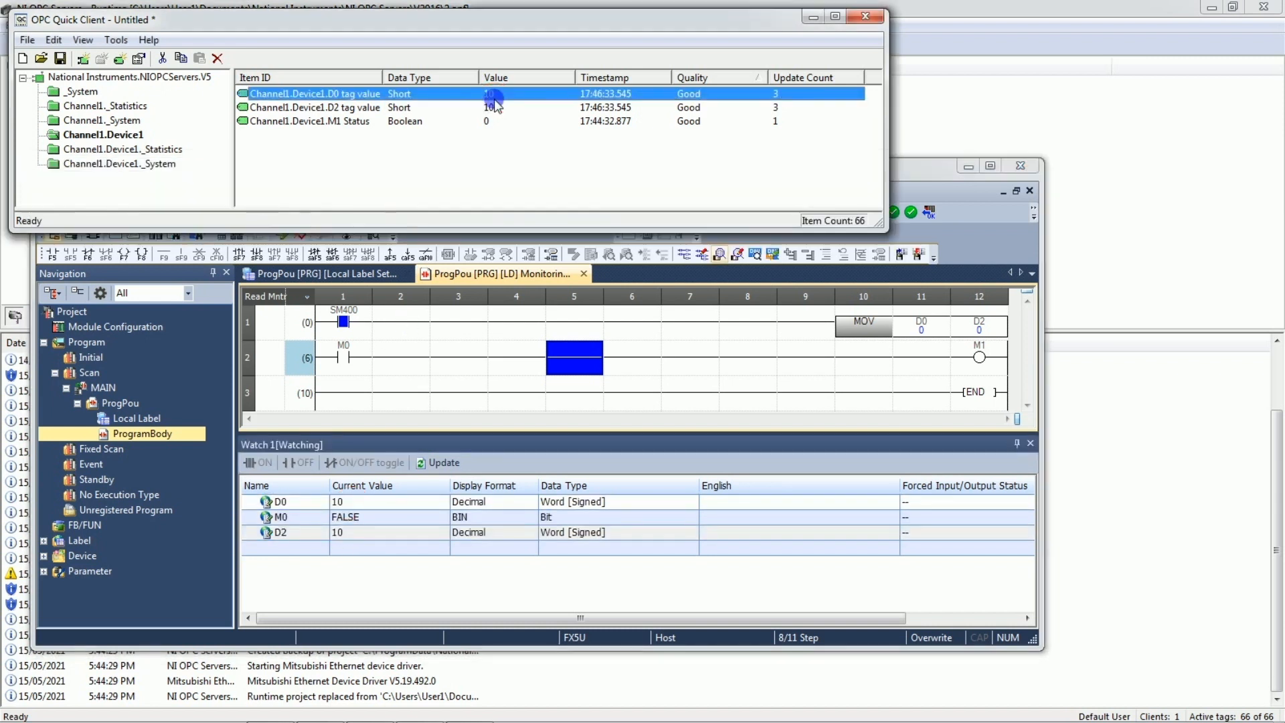
{"action": "left_click", "coordinate": [393, 109]}
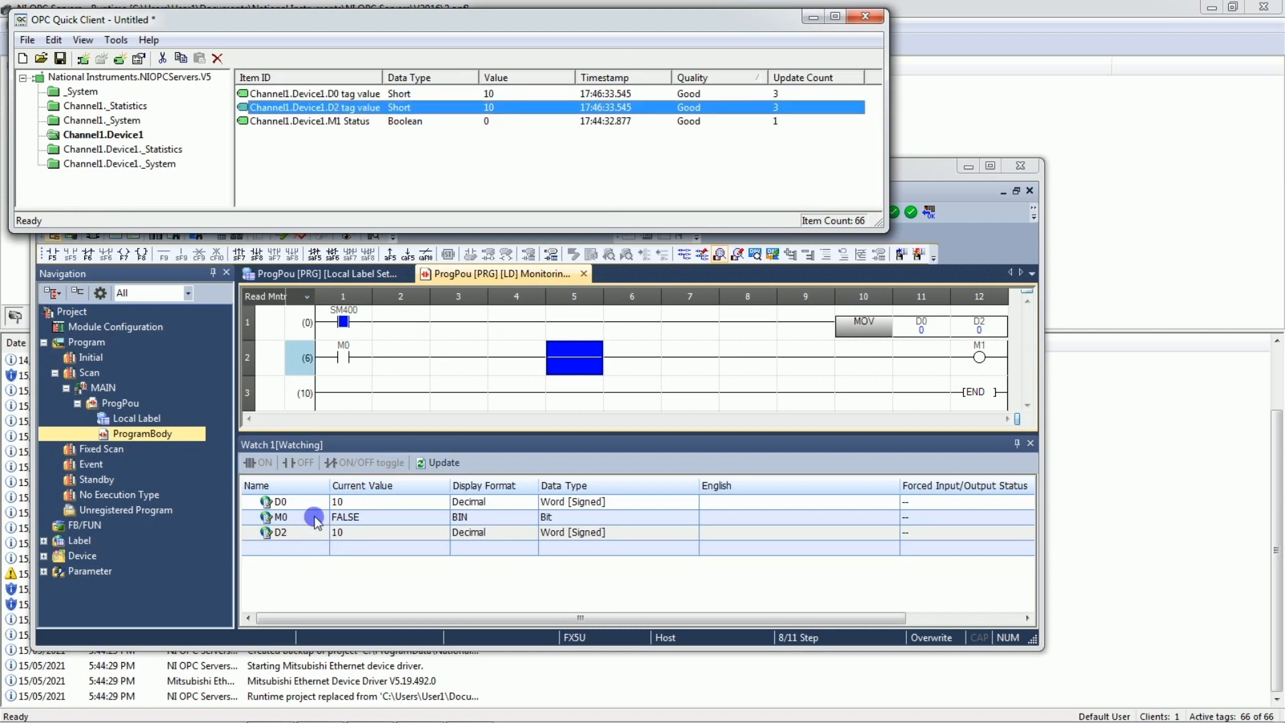
Set M0's current value to 1 in the watch list
{"action": "left_click", "coordinate": [345, 516]}
{"action": "left_click", "coordinate": [376, 520]}
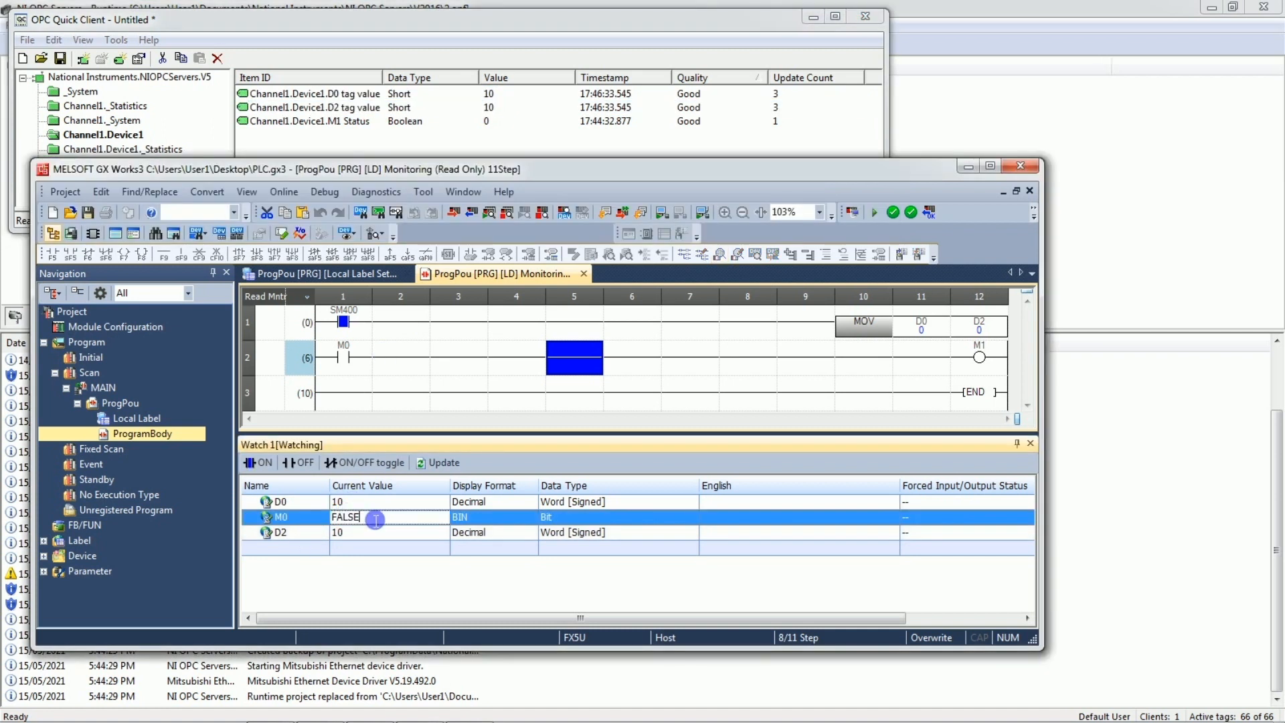
{"action": "left_click_drag", "start_coordinate": [373, 521], "coordinate": [316, 522]}
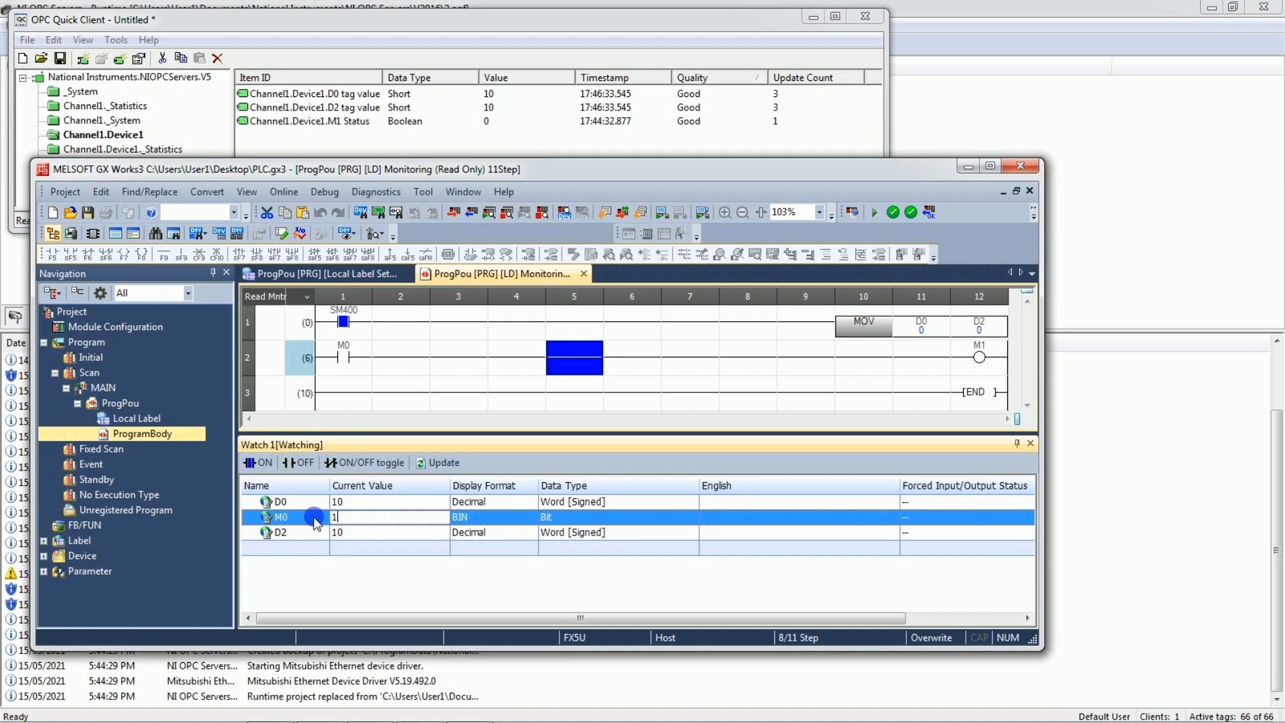
{"action": "type", "text": "1"}
{"action": "key", "text": "Return"}
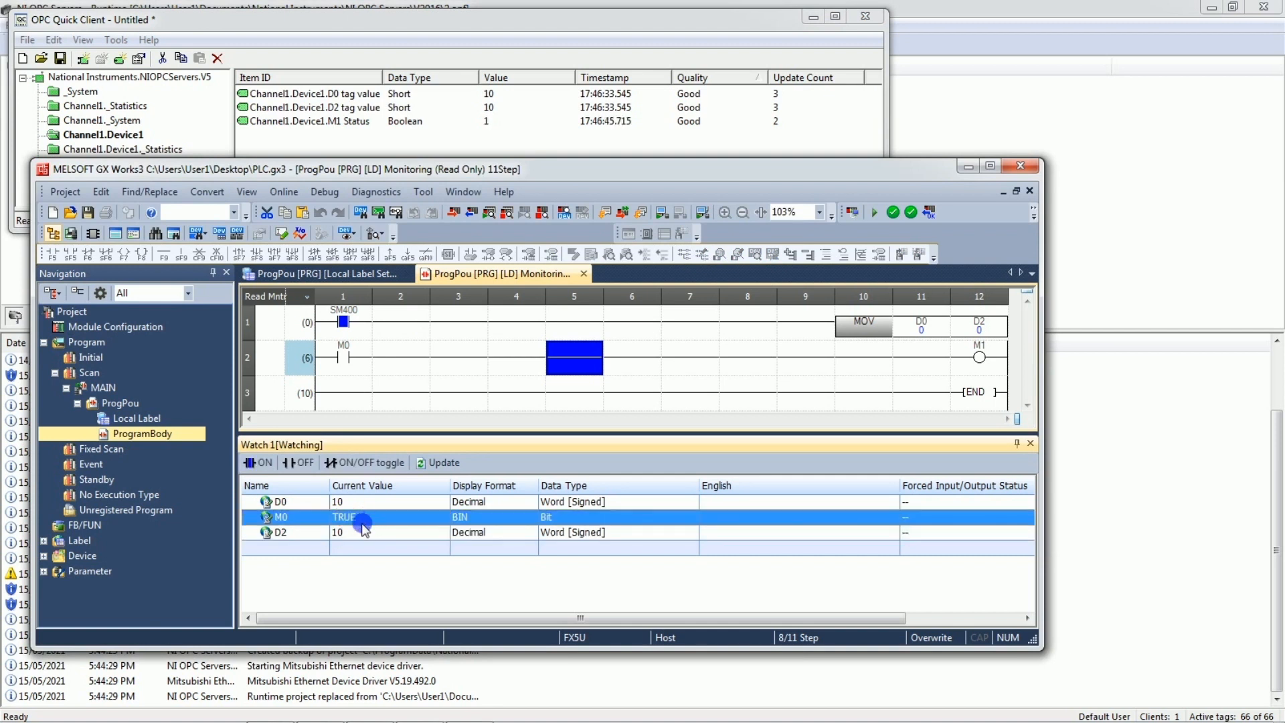
Check the M1 Status item in OPC Quick Client and move that window down to uncover the server's tag list
{"action": "left_click", "coordinate": [490, 121]}
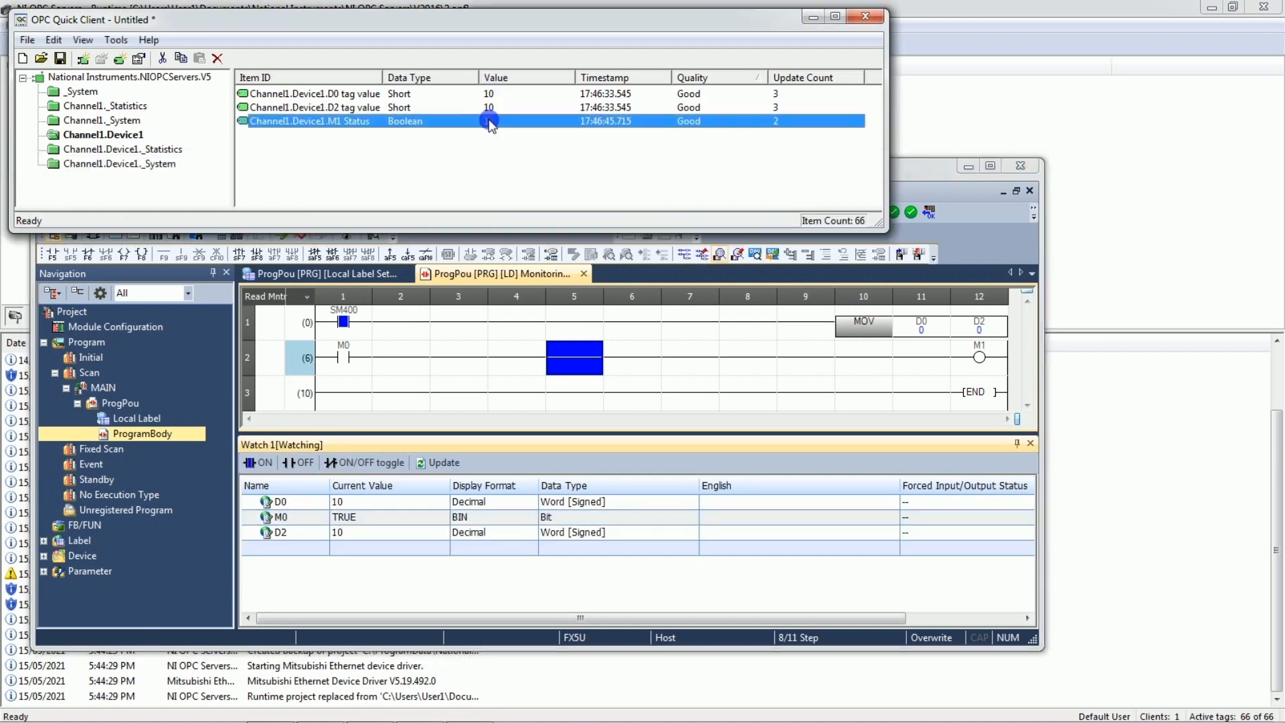
{"action": "left_click_drag", "start_coordinate": [537, 30], "coordinate": [728, 205]}
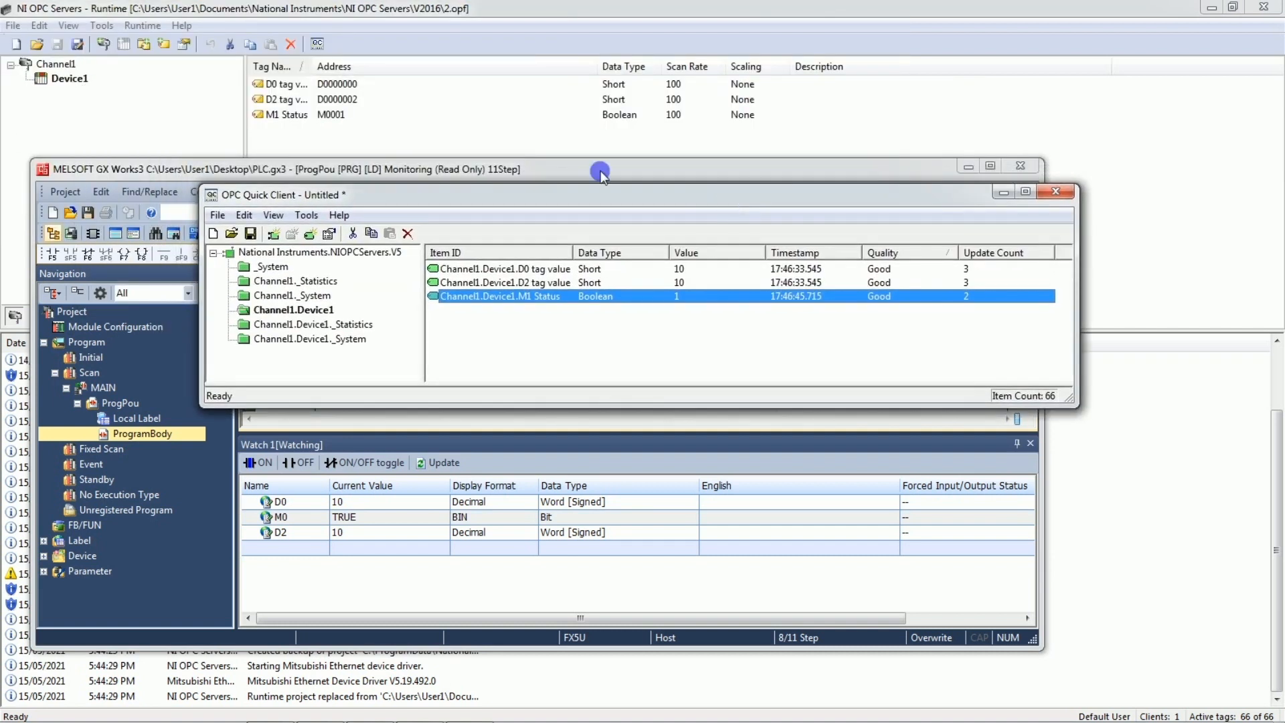
{"action": "left_click_drag", "start_coordinate": [376, 196], "coordinate": [352, 296]}
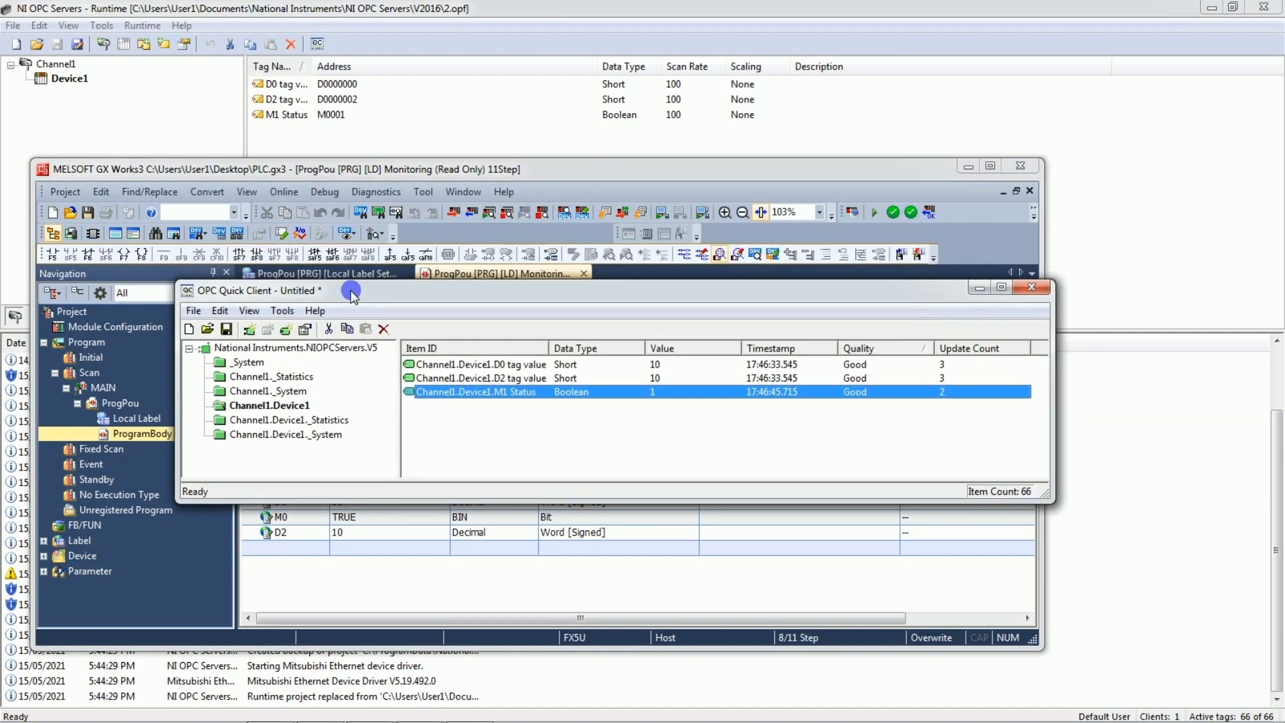